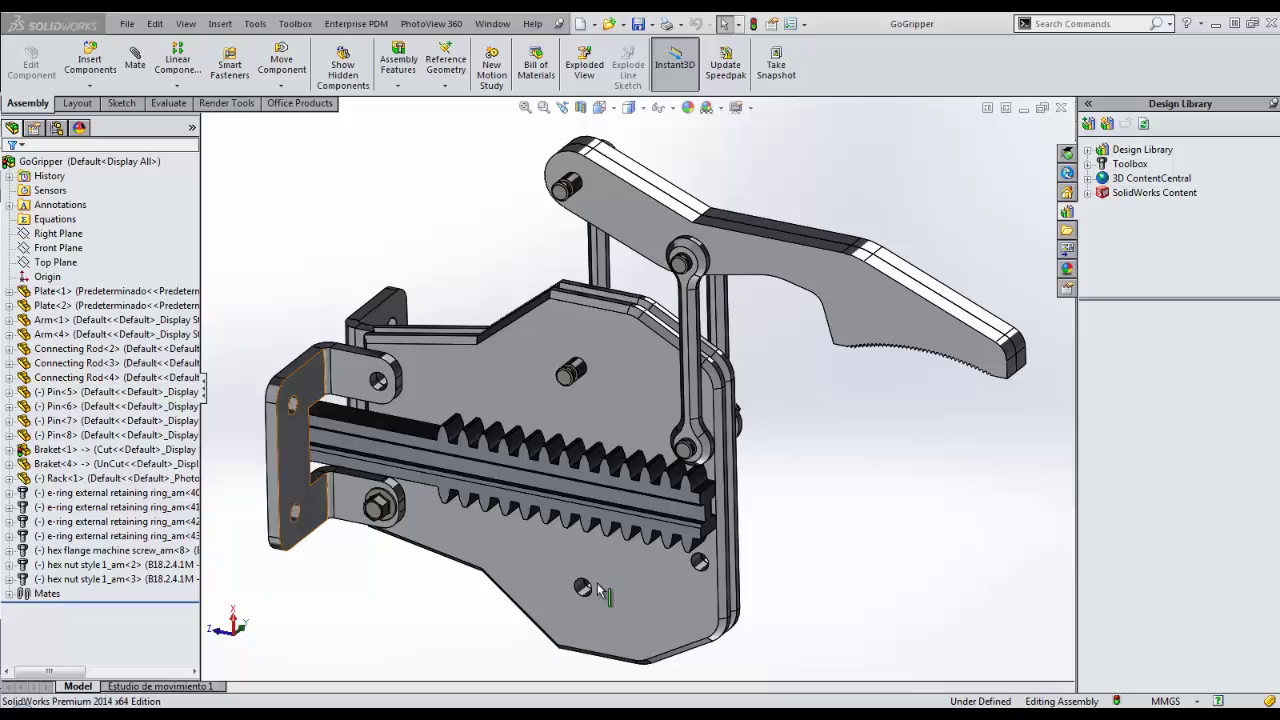
Drag the arm handle, then the rack, to test the gripper linkage's motion.
drag(860, 287, 620, 195)
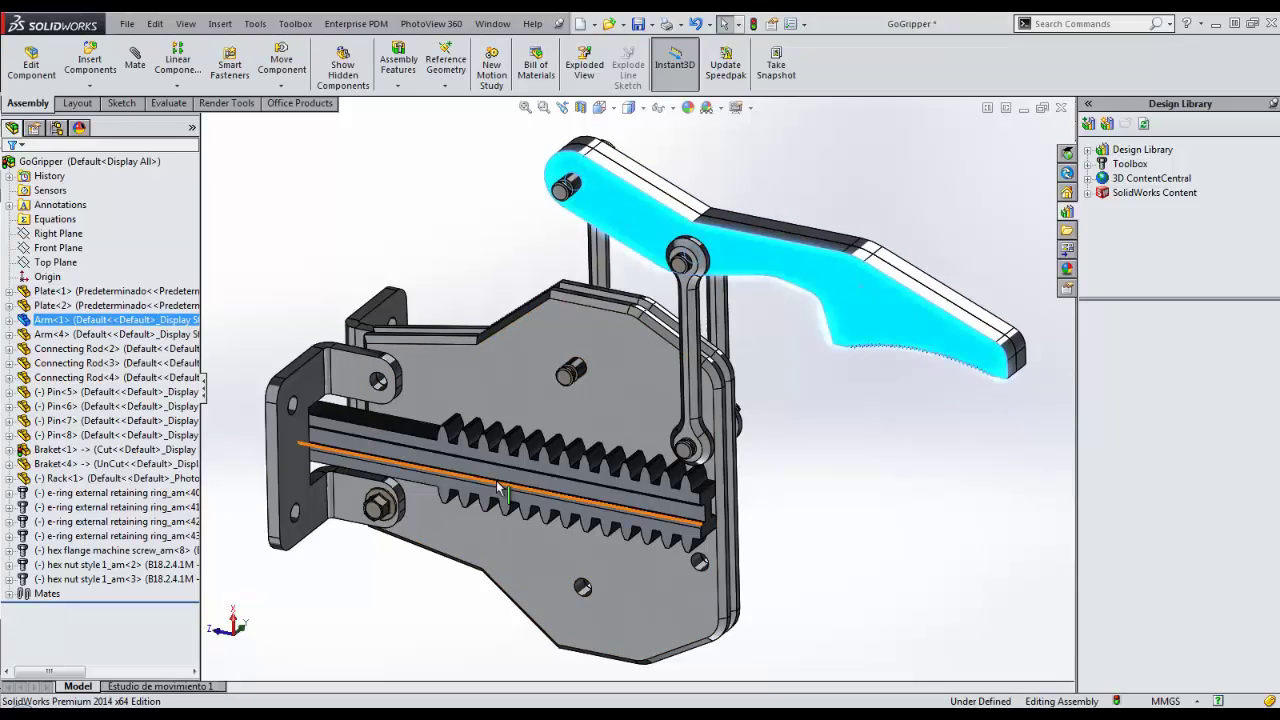
drag(565, 474, 531, 457)
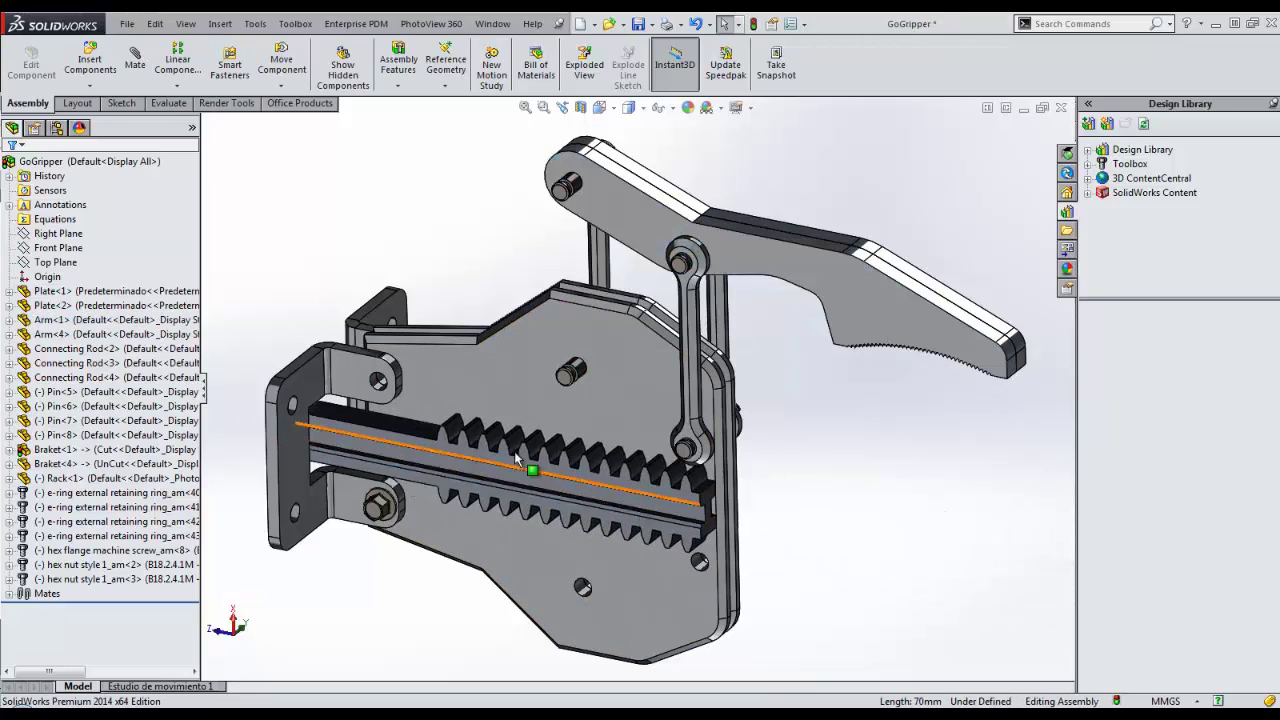
Create a new part and start a sketch on the Front plane.
click(127, 23)
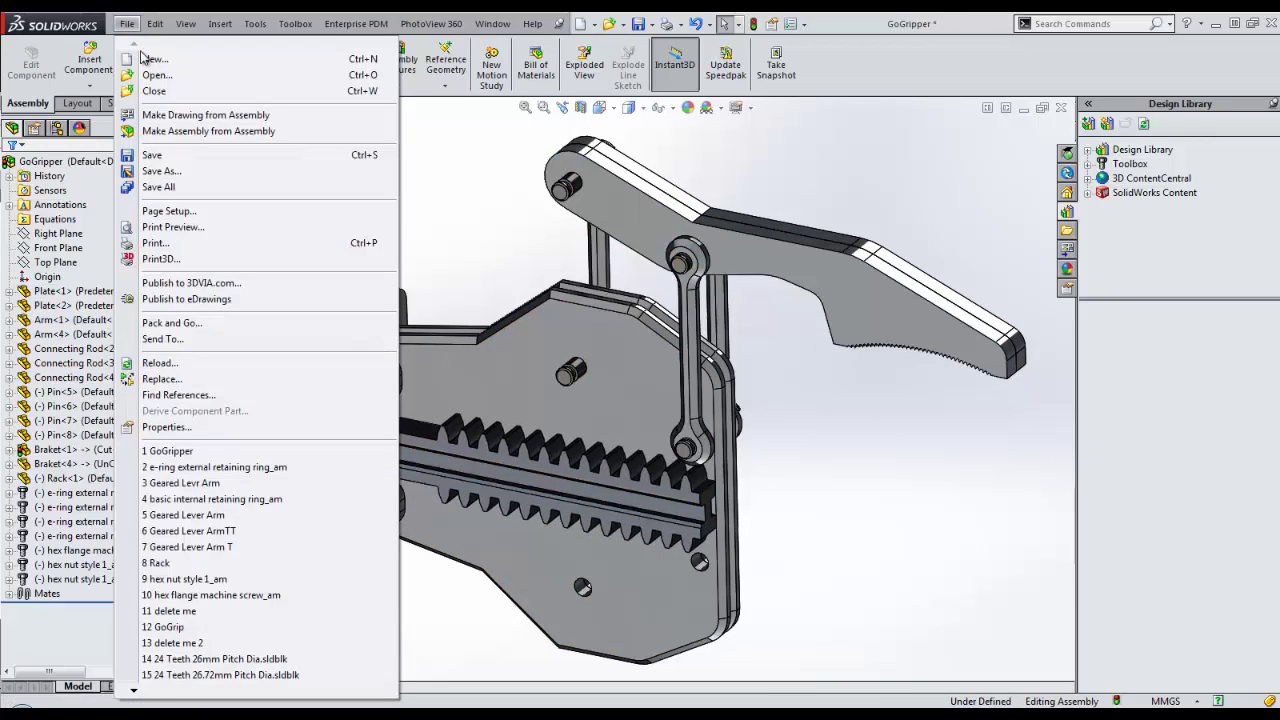
click(145, 51)
click(561, 532)
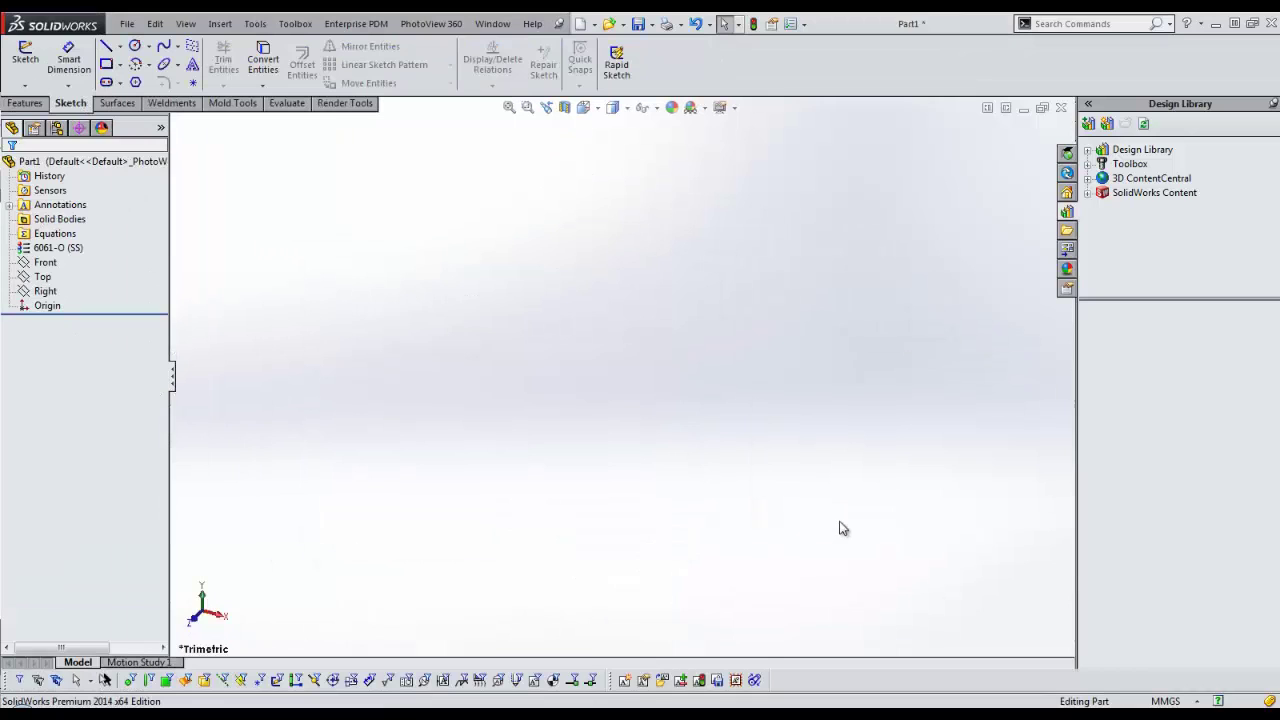
key(s)
click(672, 399)
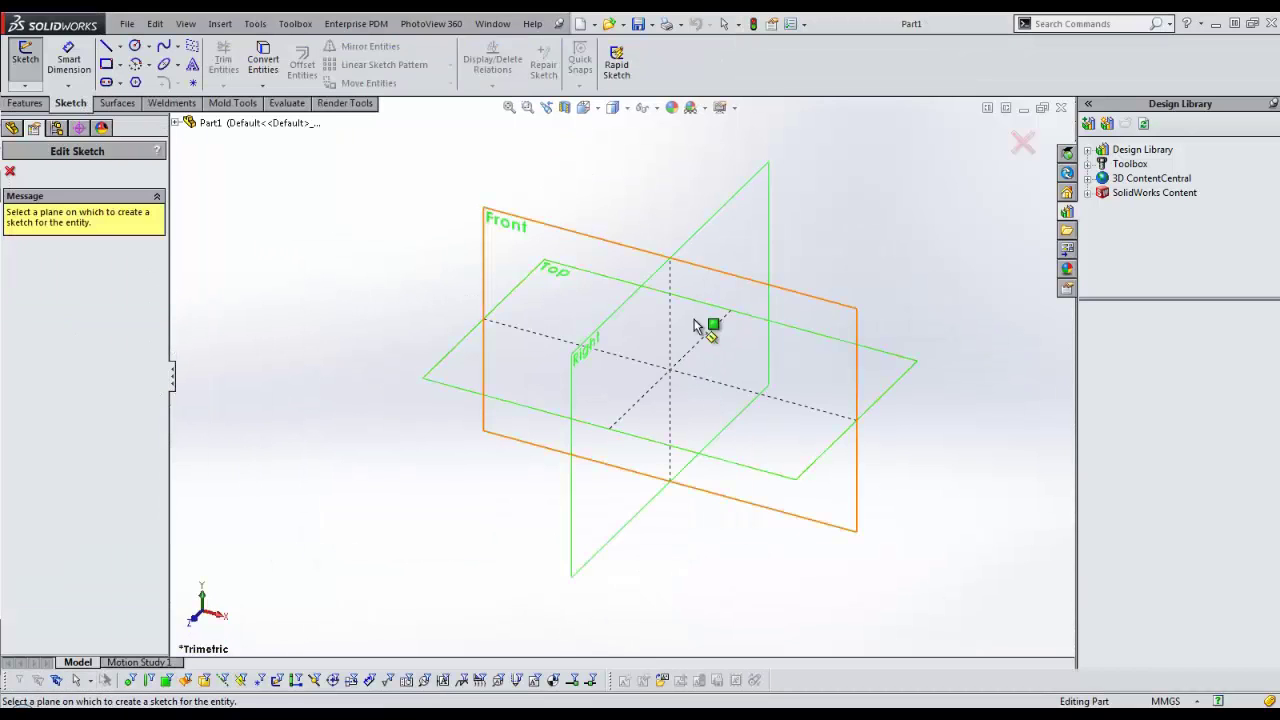
click(718, 310)
key(s)
click(754, 338)
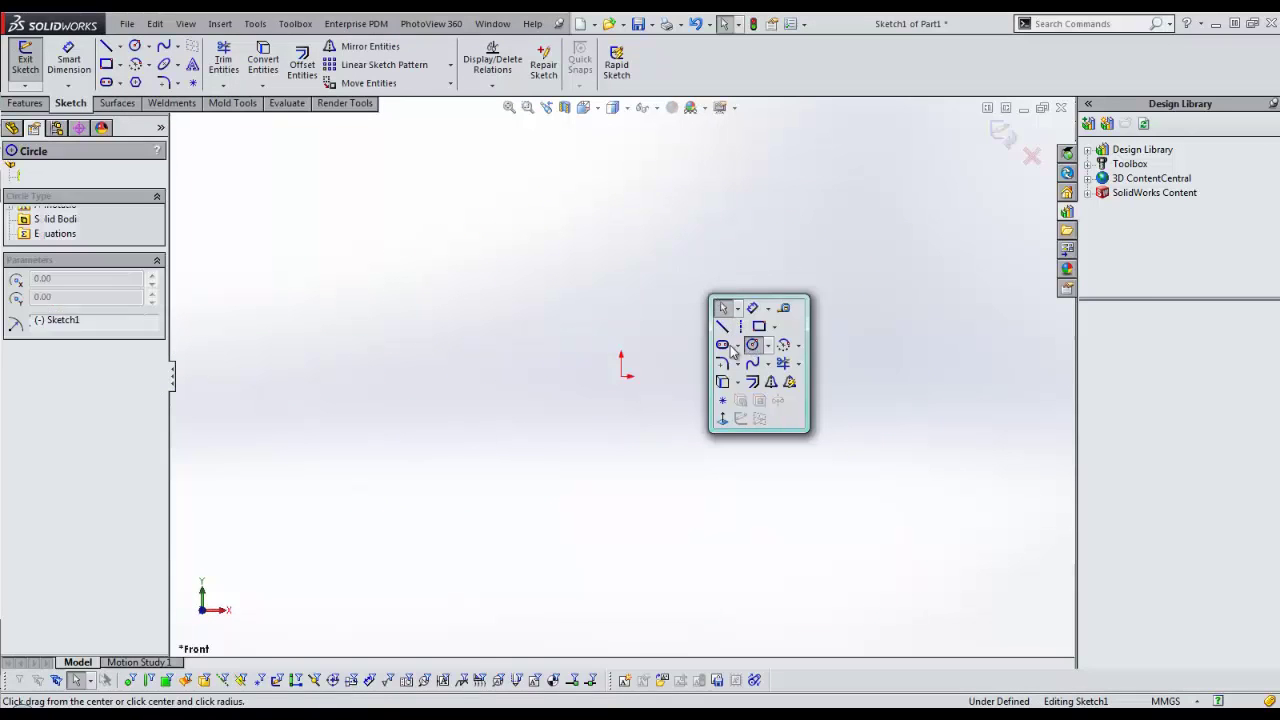
click(620, 379)
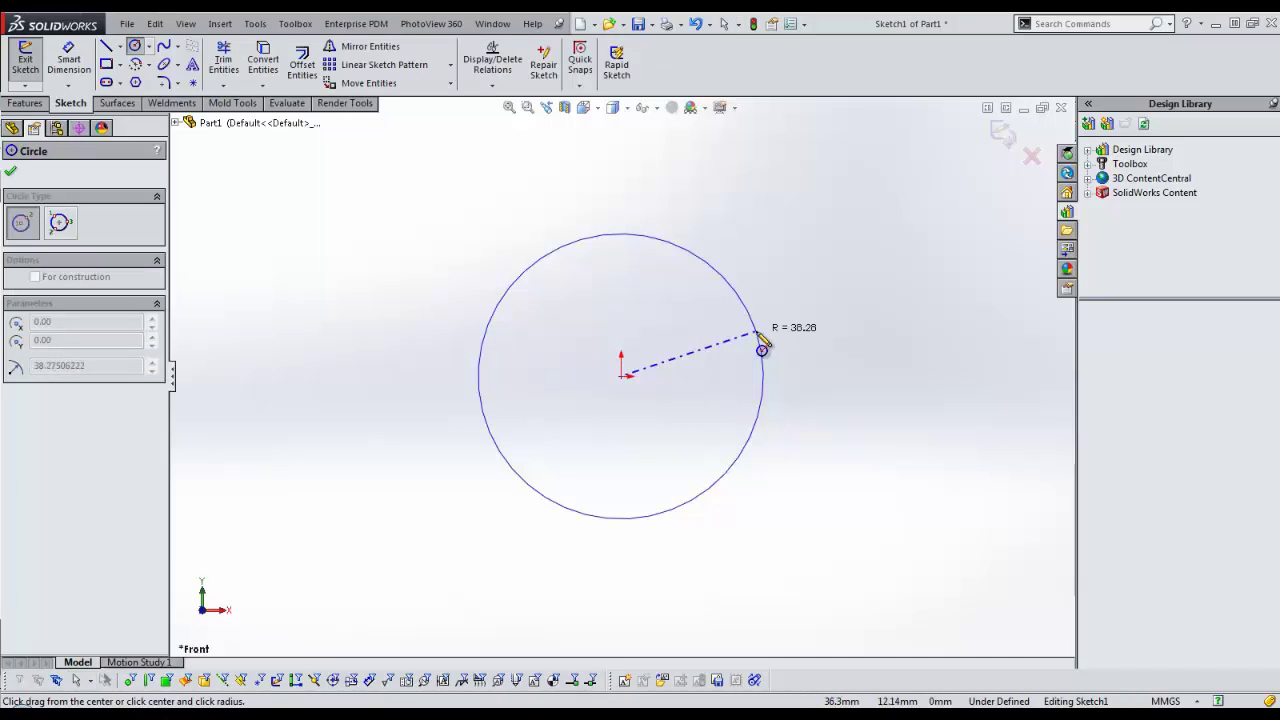
key(Escape)
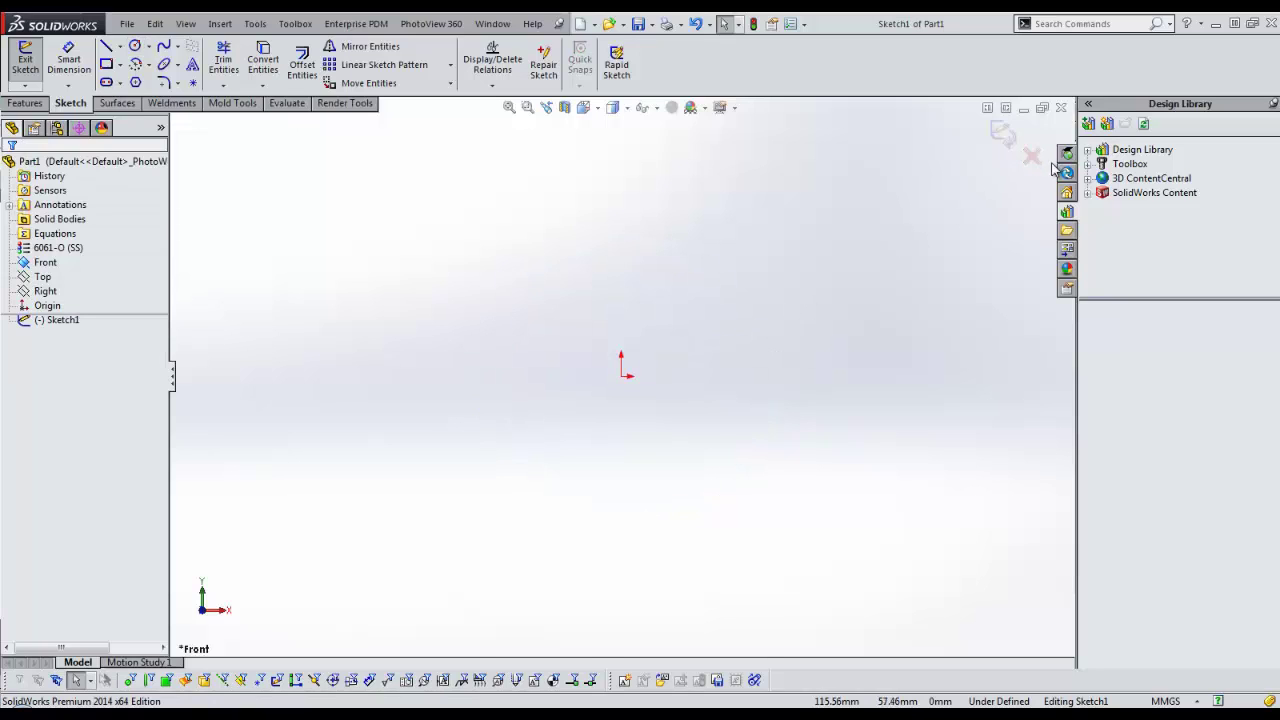
Insert the 24 Teeth 26mm Pitch Dia spur gear block from the Design Library at the origin.
click(1140, 150)
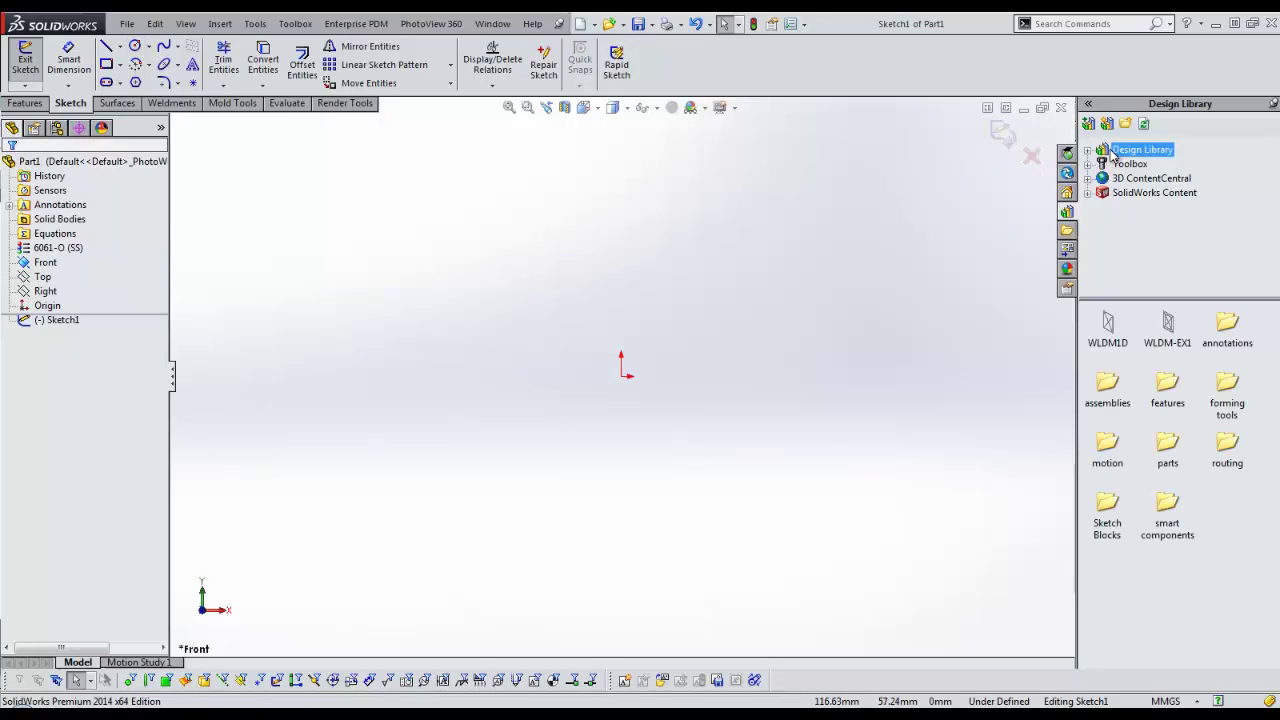
double_click(1107, 506)
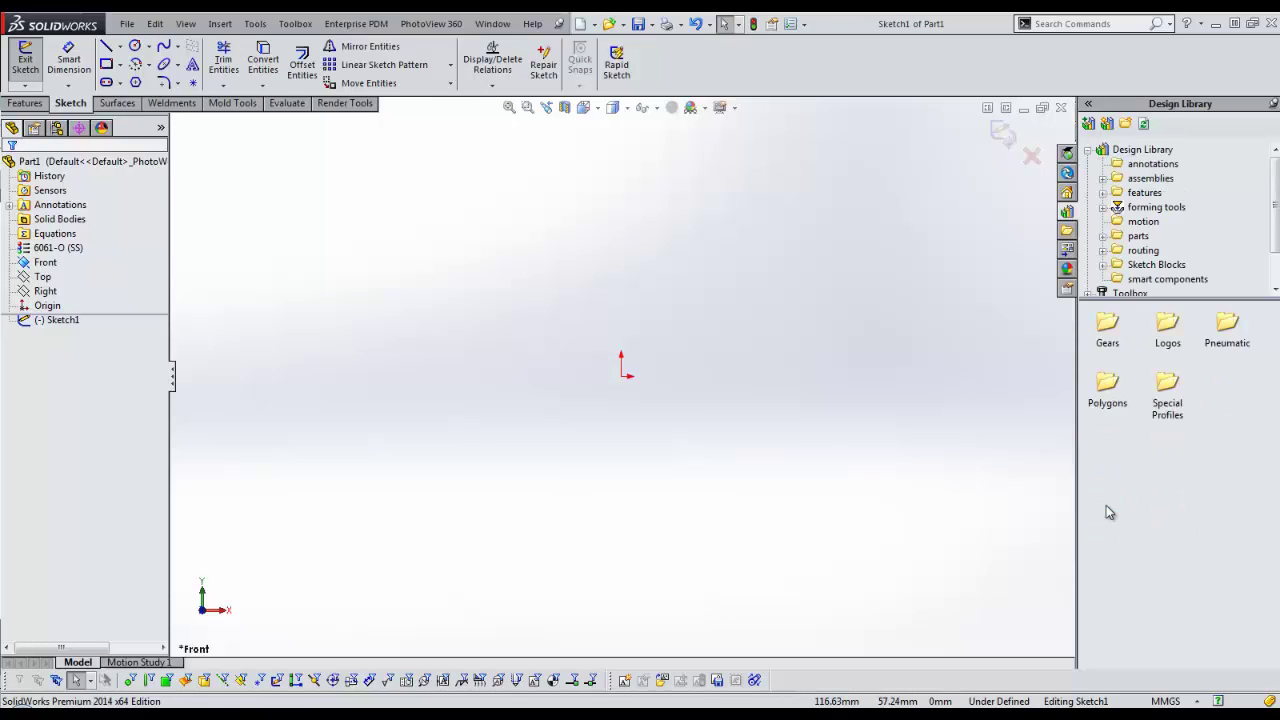
double_click(1112, 322)
double_click(1107, 380)
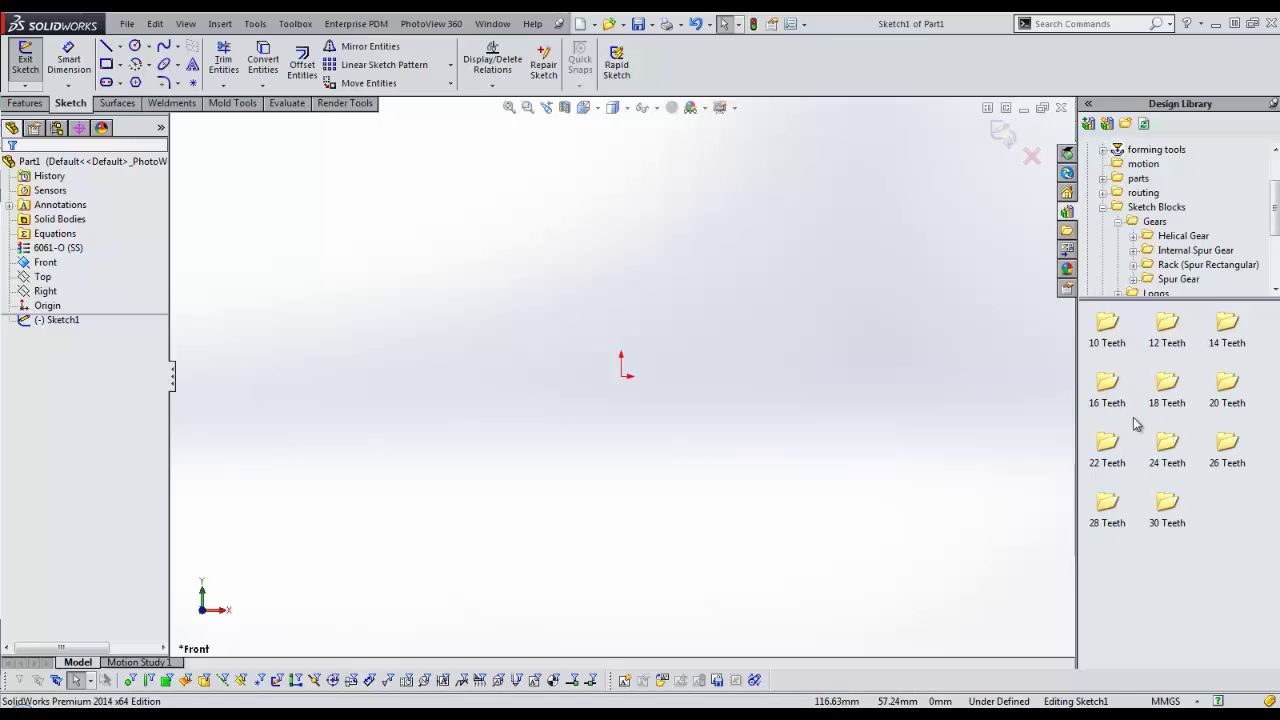
double_click(1164, 440)
mouse_move(1228, 324)
mouse_down()
mouse_move(728, 409)
mouse_move(630, 382)
mouse_up()
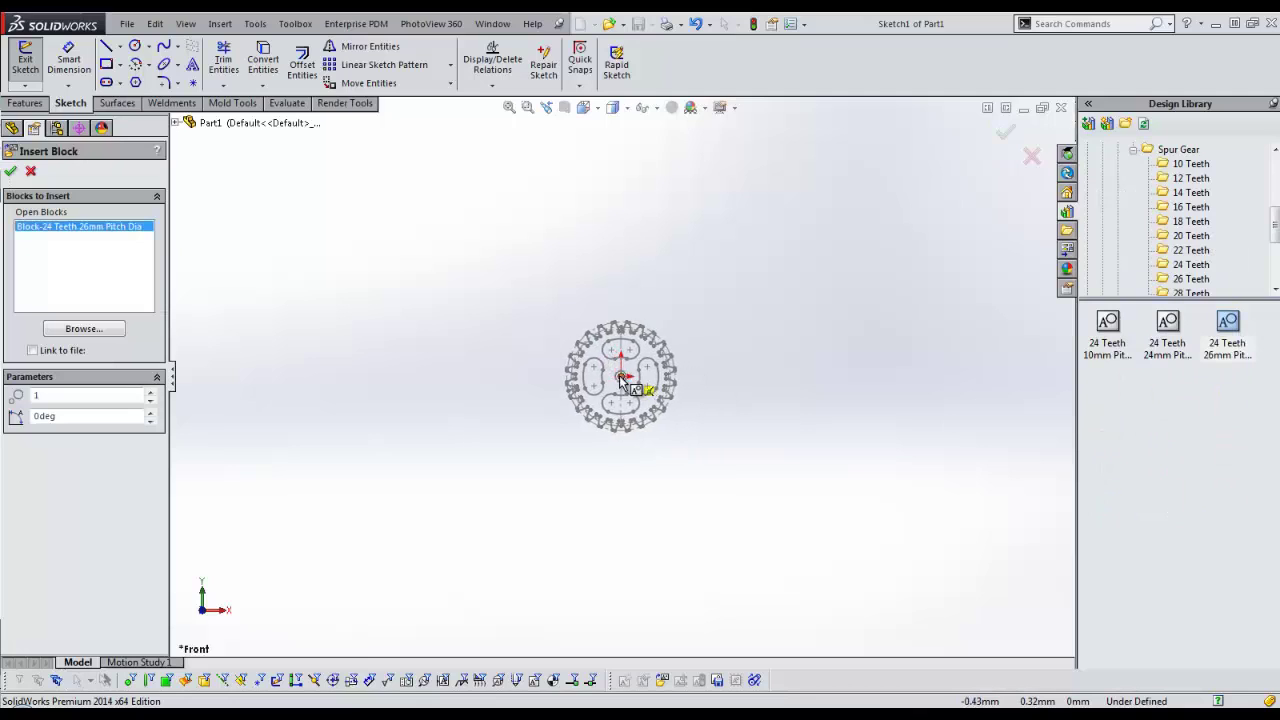
click(621, 376)
key(ctrl+b)
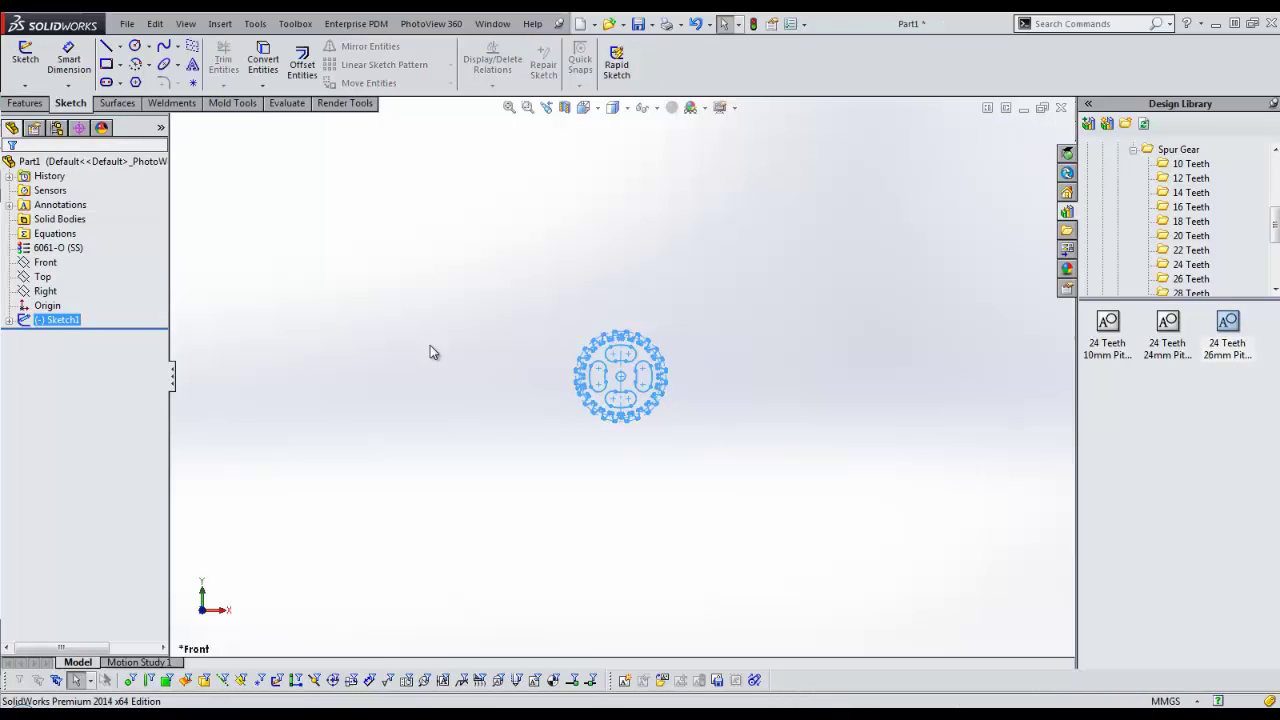
Start adding the gear sketch to the Design Library, then cancel it.
mouse_move(57, 327)
mouse_down()
mouse_move(686, 428)
mouse_move(1137, 451)
mouse_up()
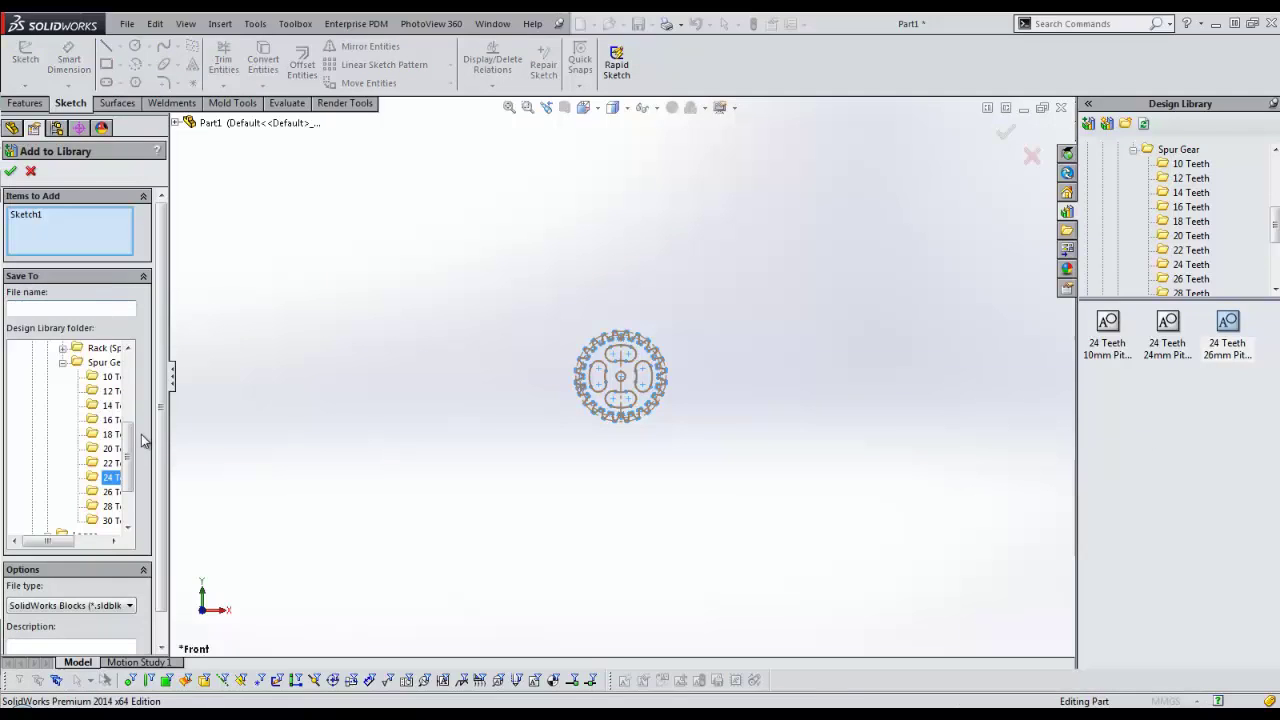
scroll(129, 451, down, 1)
scroll(129, 451, up, 3)
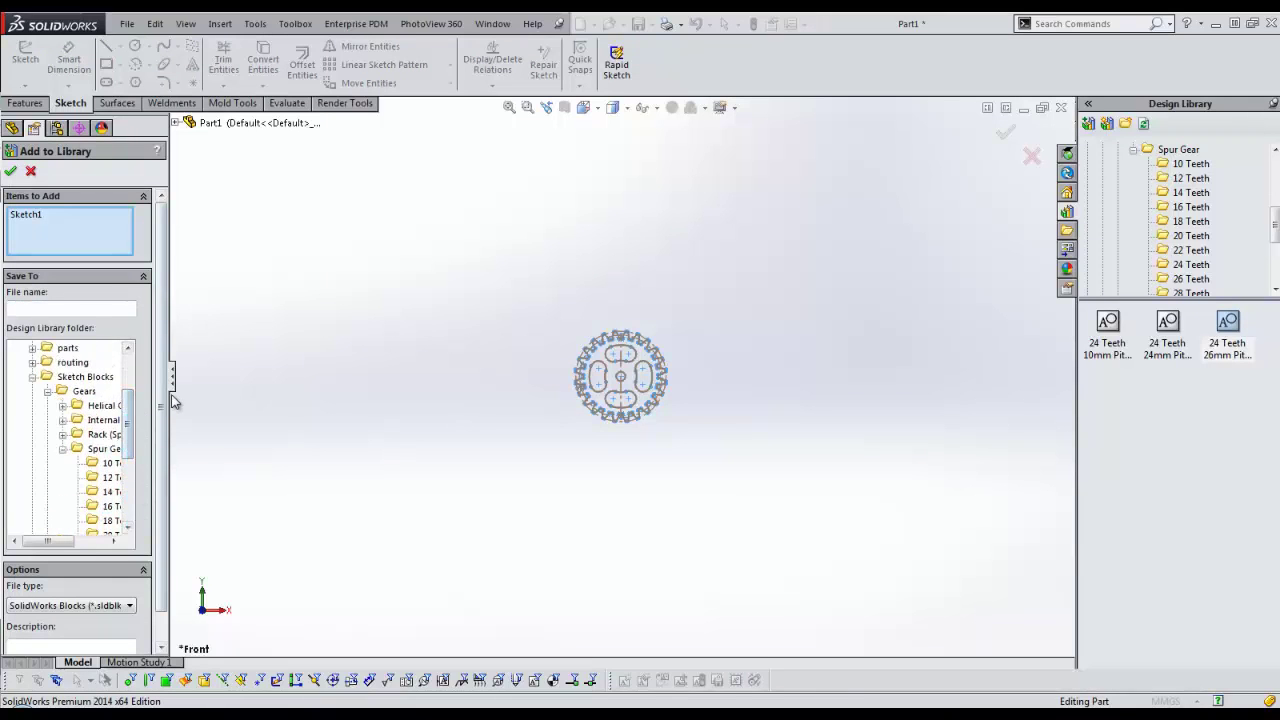
click(31, 171)
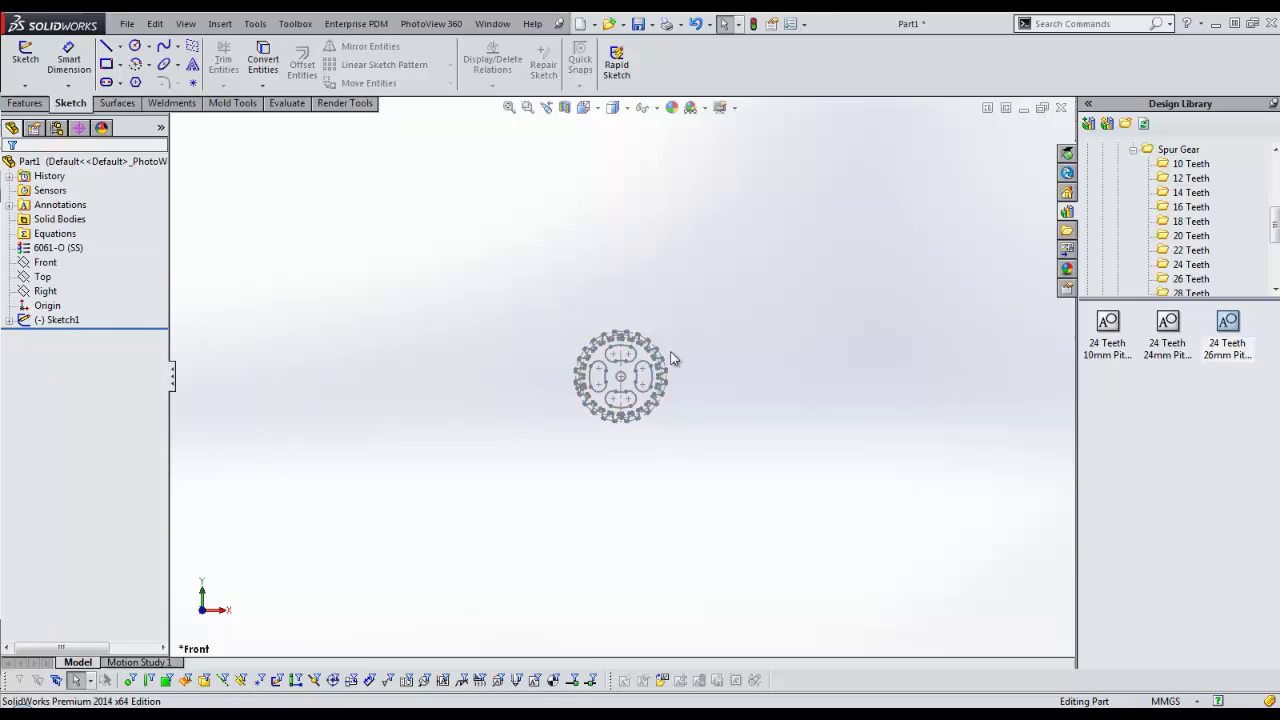
Extrude the gear sketch into Boss-Extrude1 with Instant3D, then view it from the front.
mouse_move(648, 346)
middle_down()
mouse_move(614, 434)
mouse_move(648, 388)
middle_up()
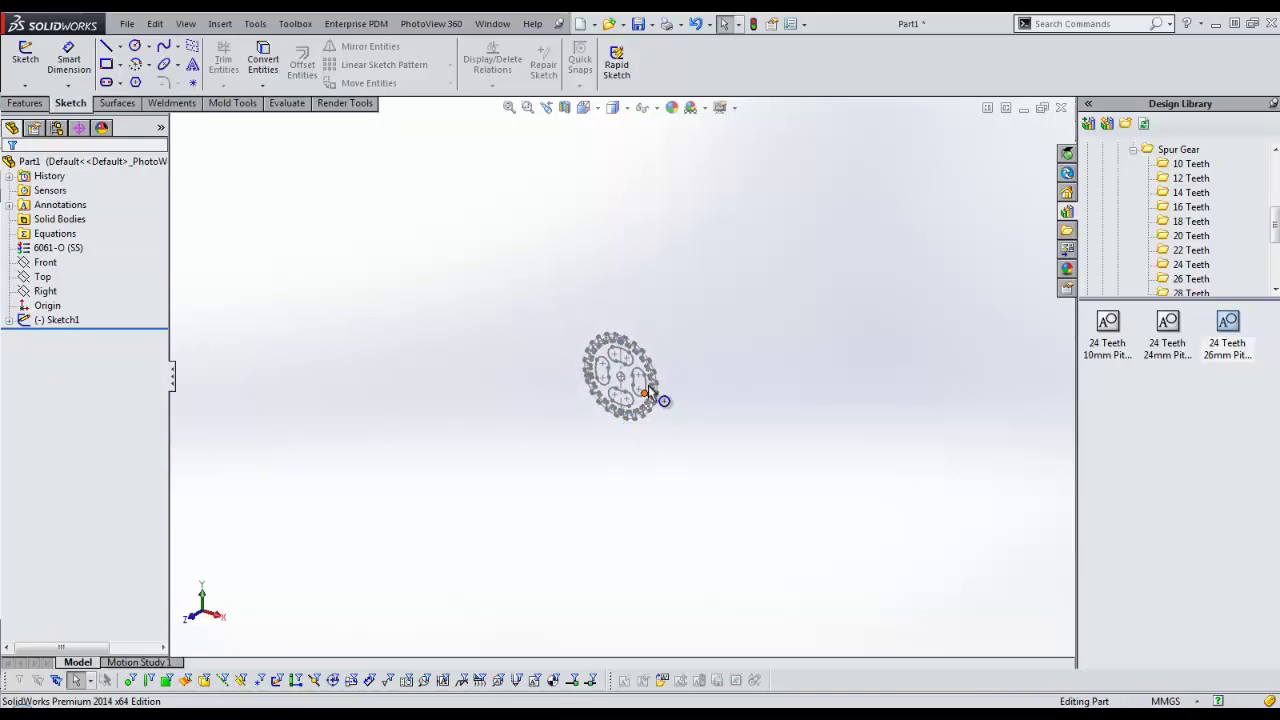
scroll(648, 385, down, 8)
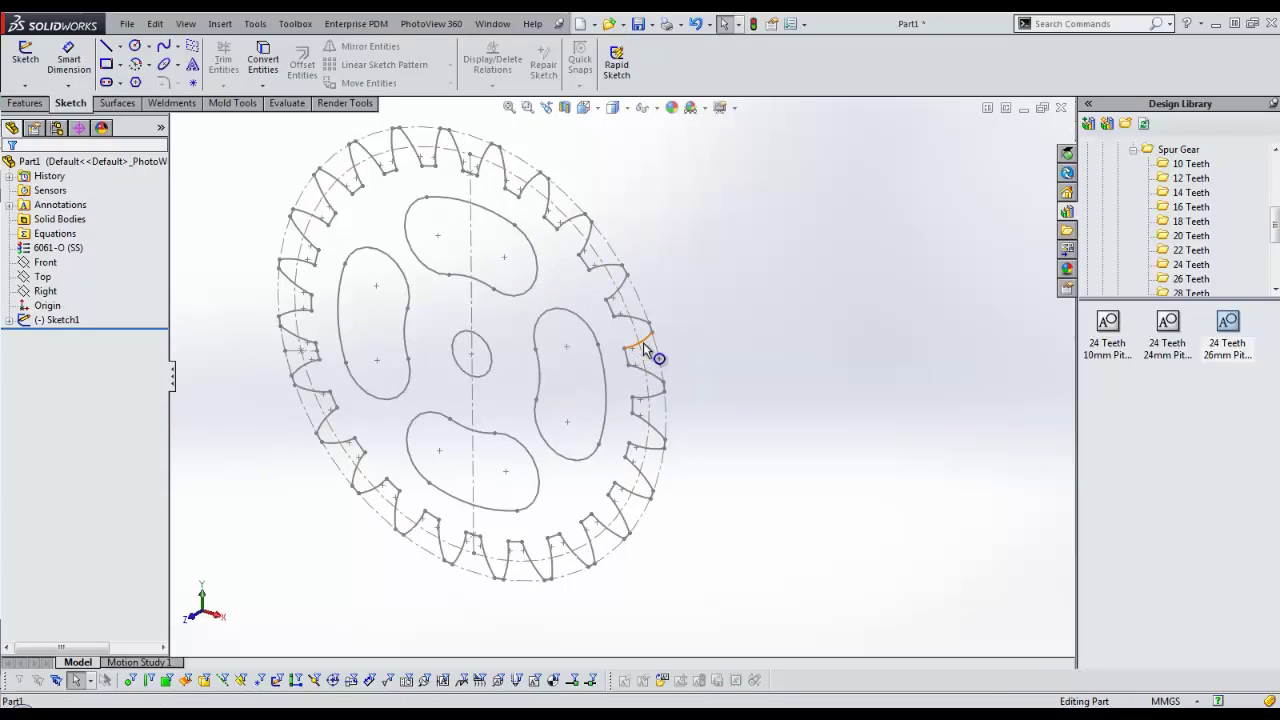
click(643, 342)
mouse_move(616, 368)
mouse_down()
mouse_move(562, 410)
mouse_move(621, 395)
mouse_up()
click(760, 373)
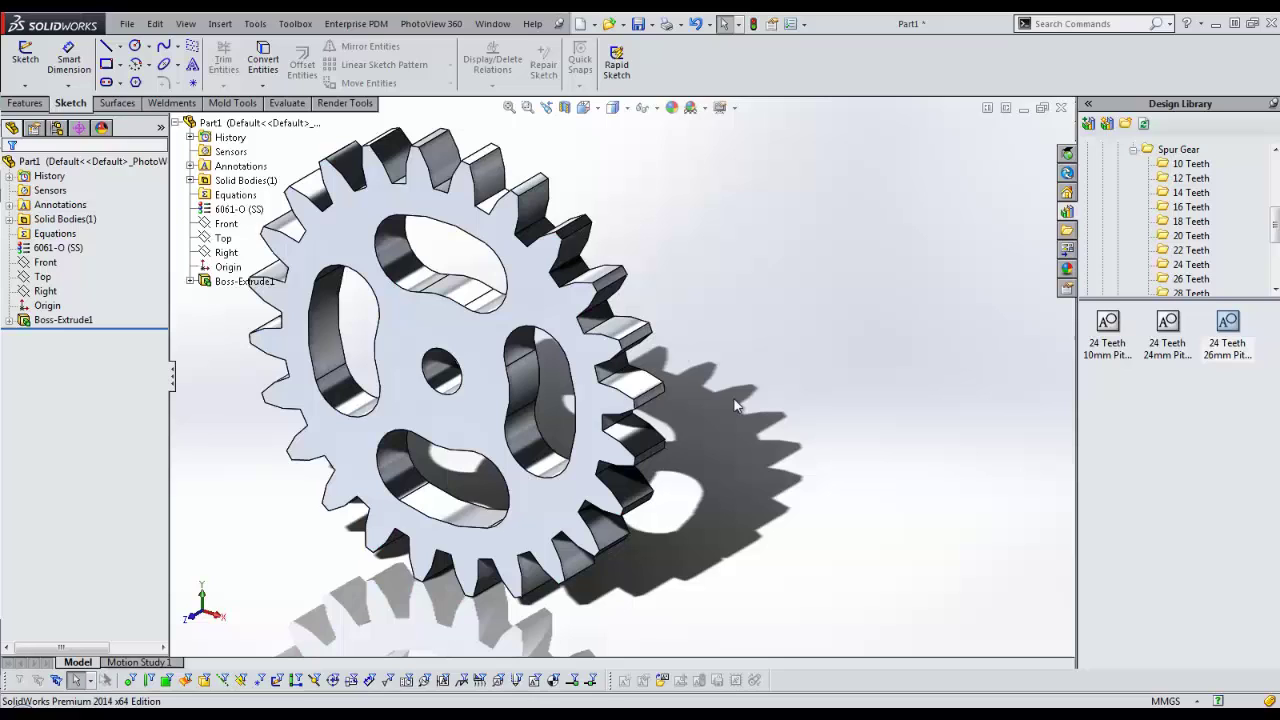
right_drag(735, 404, 708, 377)
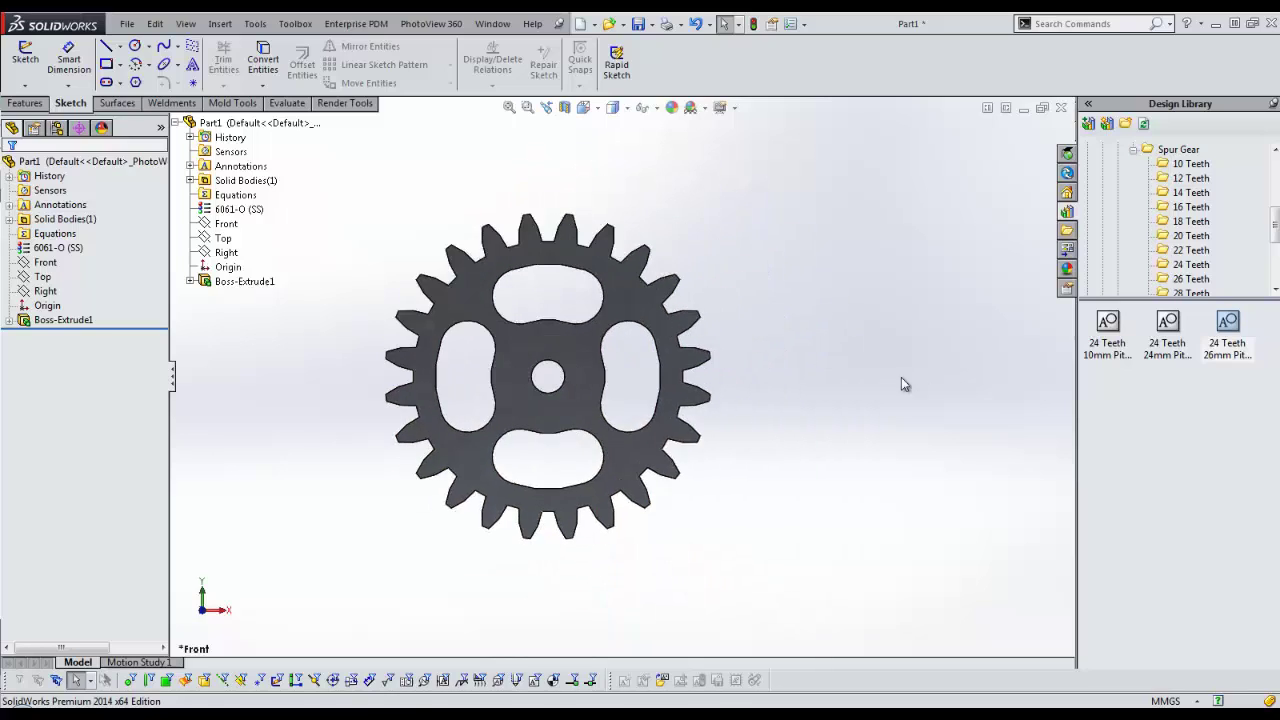
ctrl+middle_drag(903, 380, 652, 380)
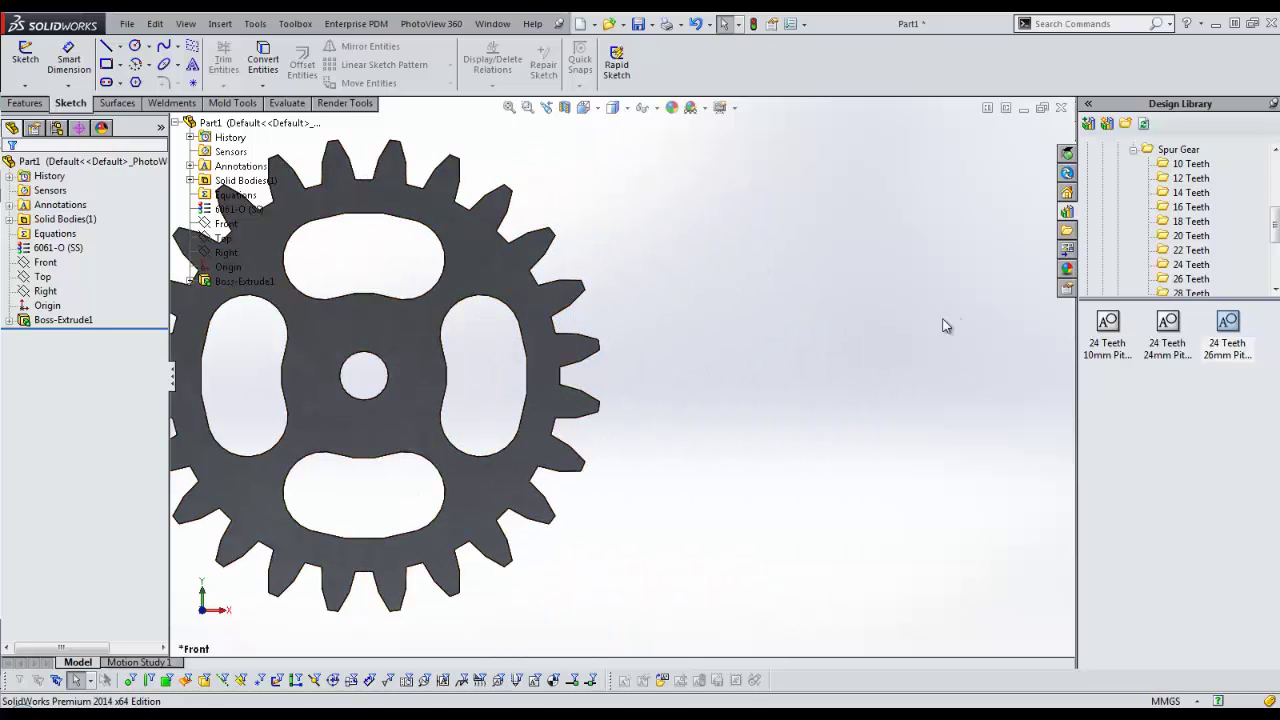
Sketch a rectangle on the gear's front face running right from a gear tooth.
click(558, 420)
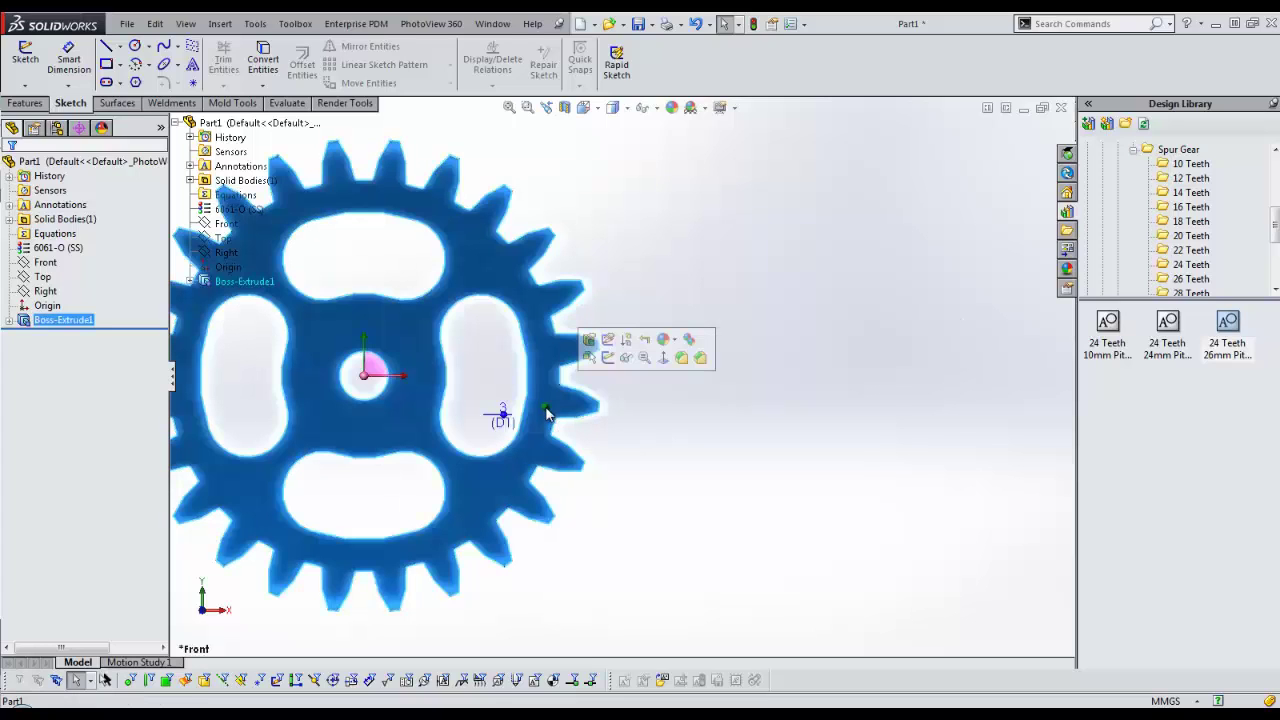
click(609, 358)
key(s)
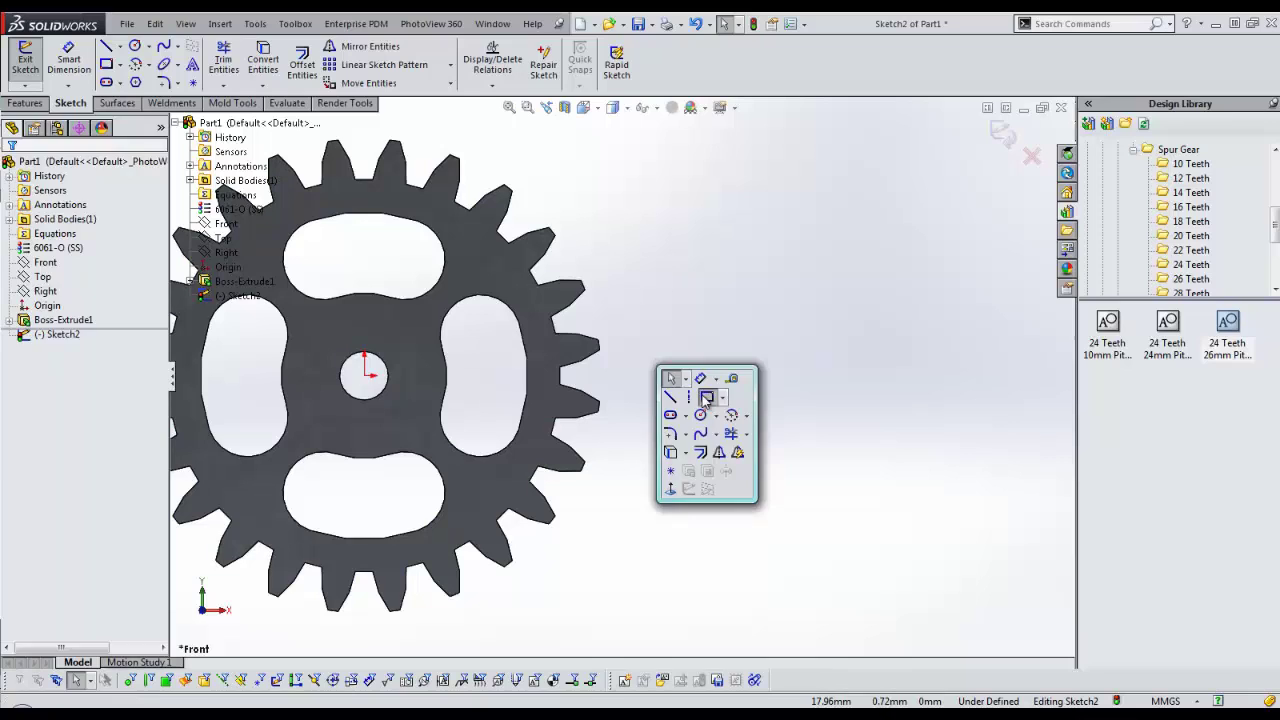
click(706, 398)
click(552, 317)
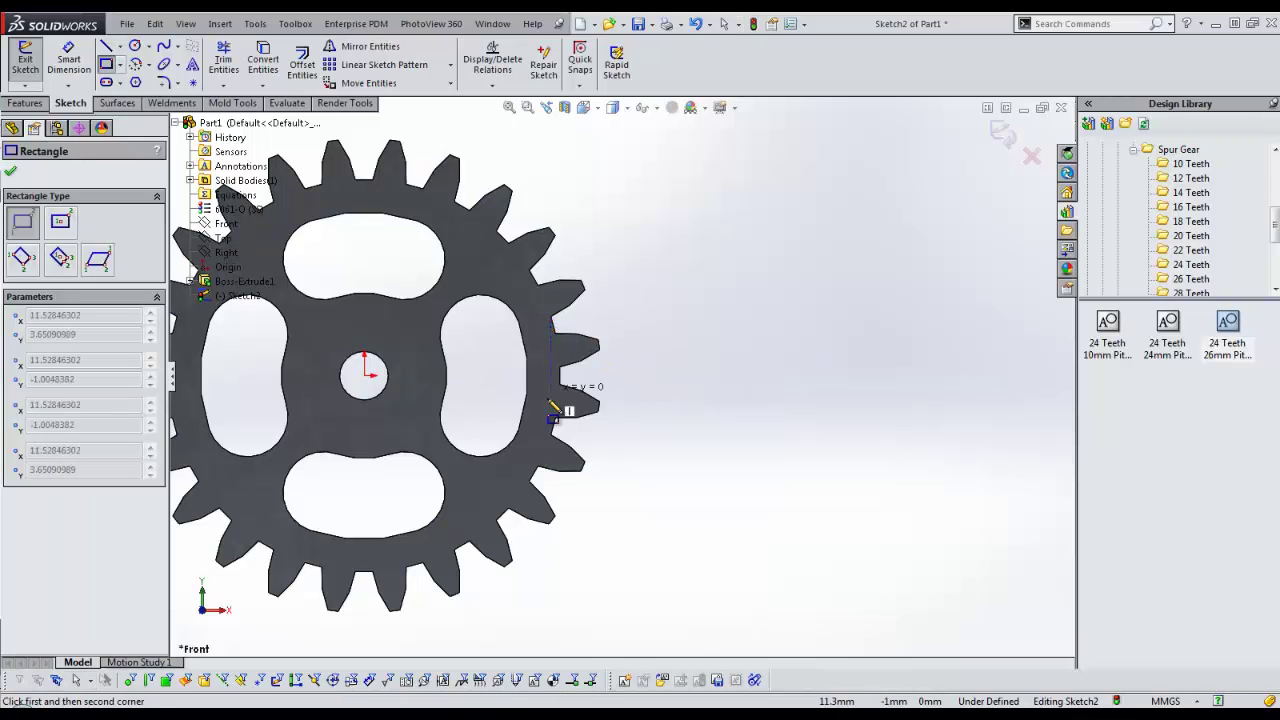
click(884, 430)
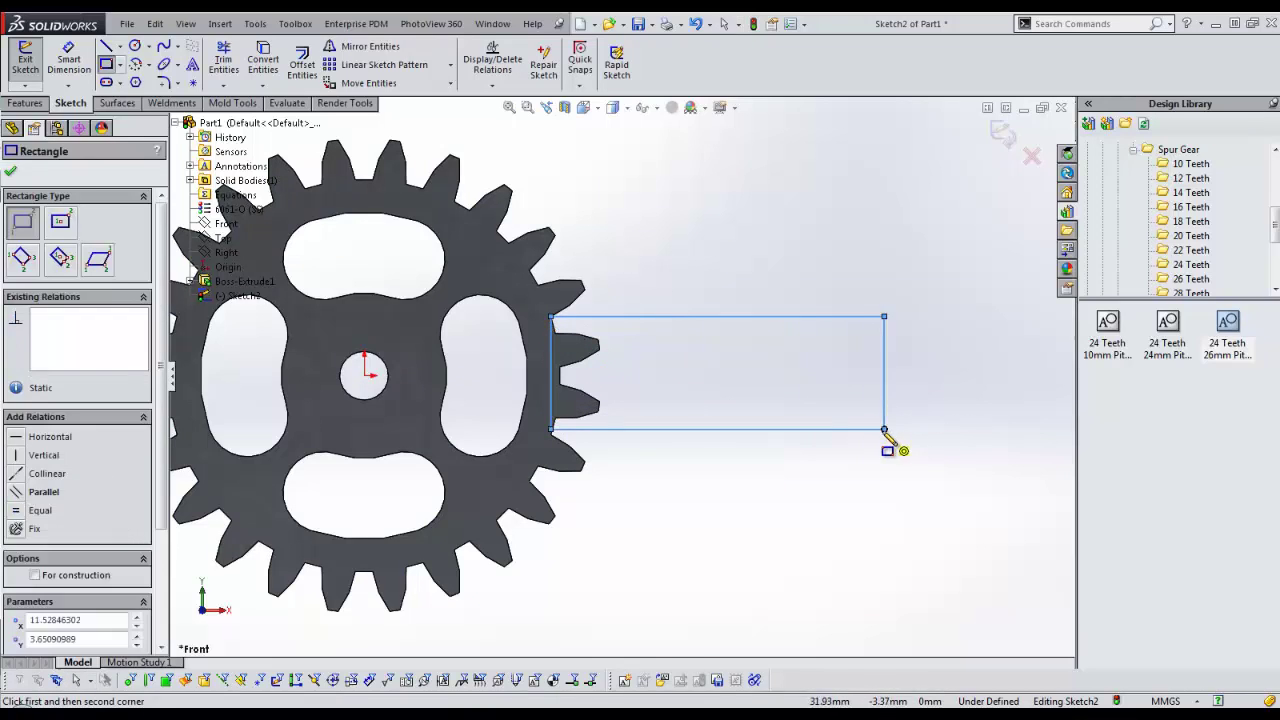
scroll(663, 434, up, 1)
key(Escape)
click(563, 421)
mouse_move(563, 428)
mouse_down()
mouse_move(571, 449)
mouse_move(563, 435)
mouse_up()
click(645, 451)
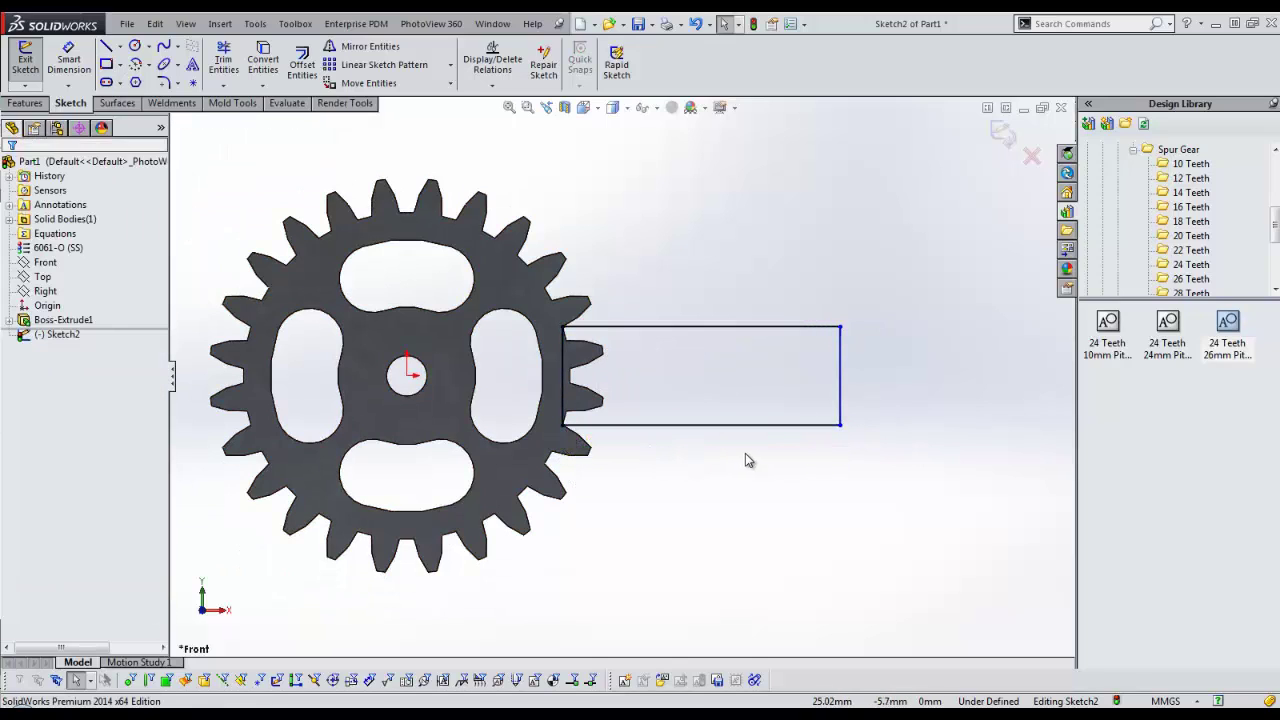
Draw a circle at the rectangle's right end and trim its inner half to round the end.
key(s)
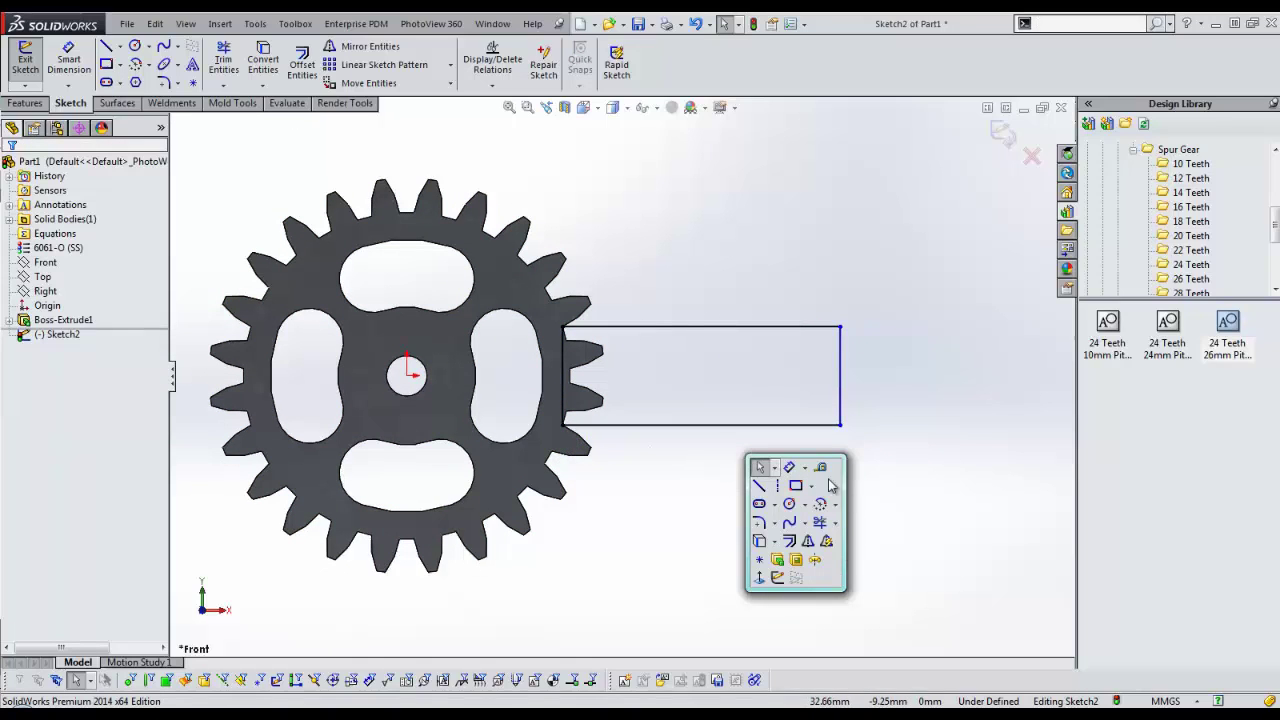
click(789, 504)
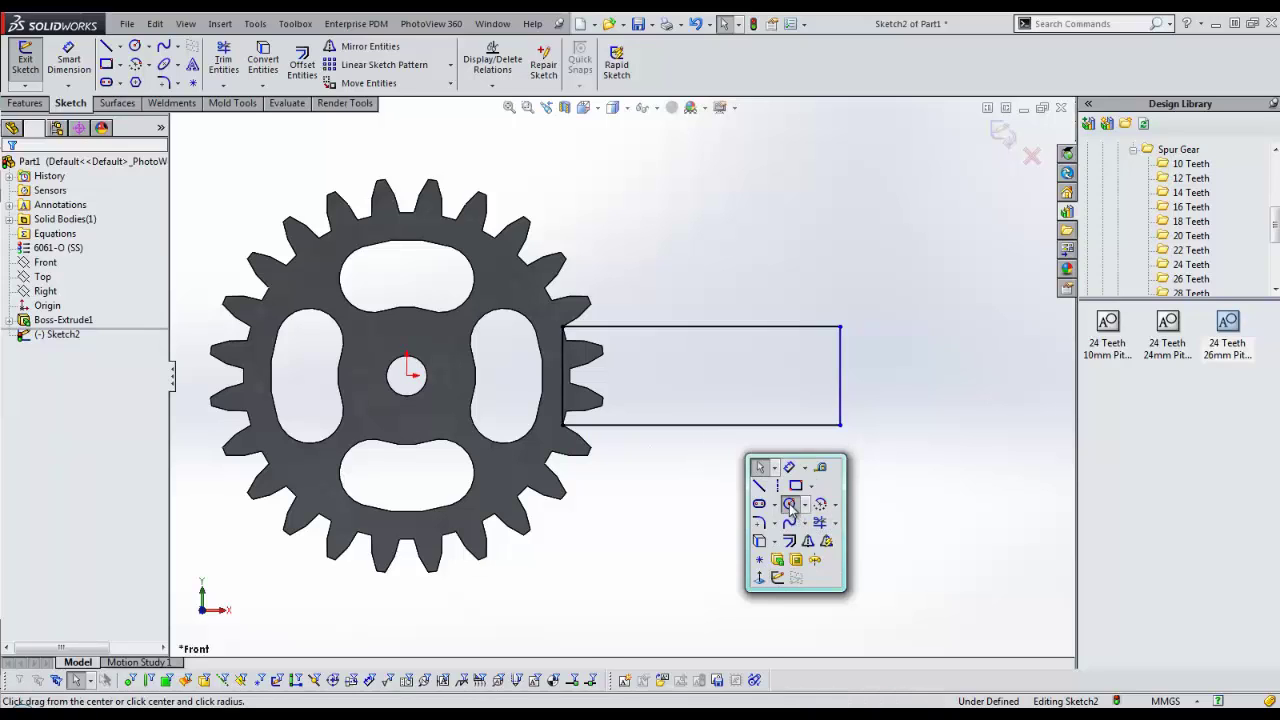
click(840, 375)
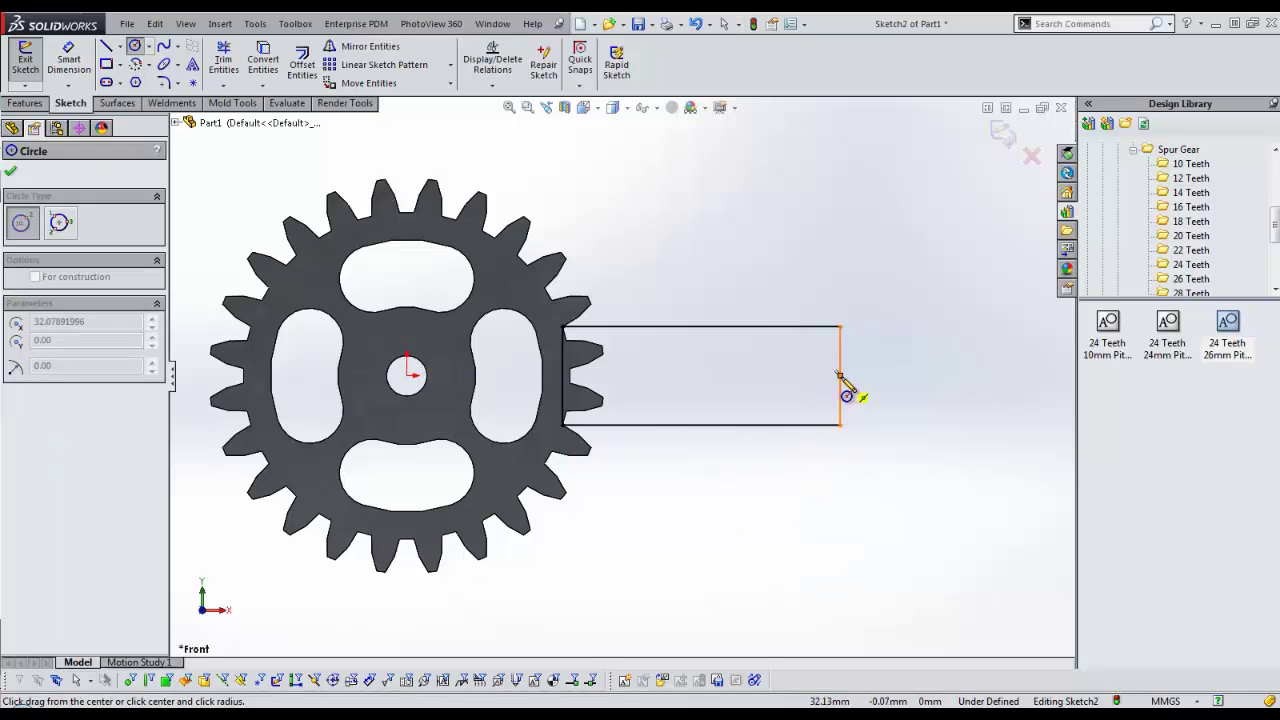
click(840, 424)
key(Escape)
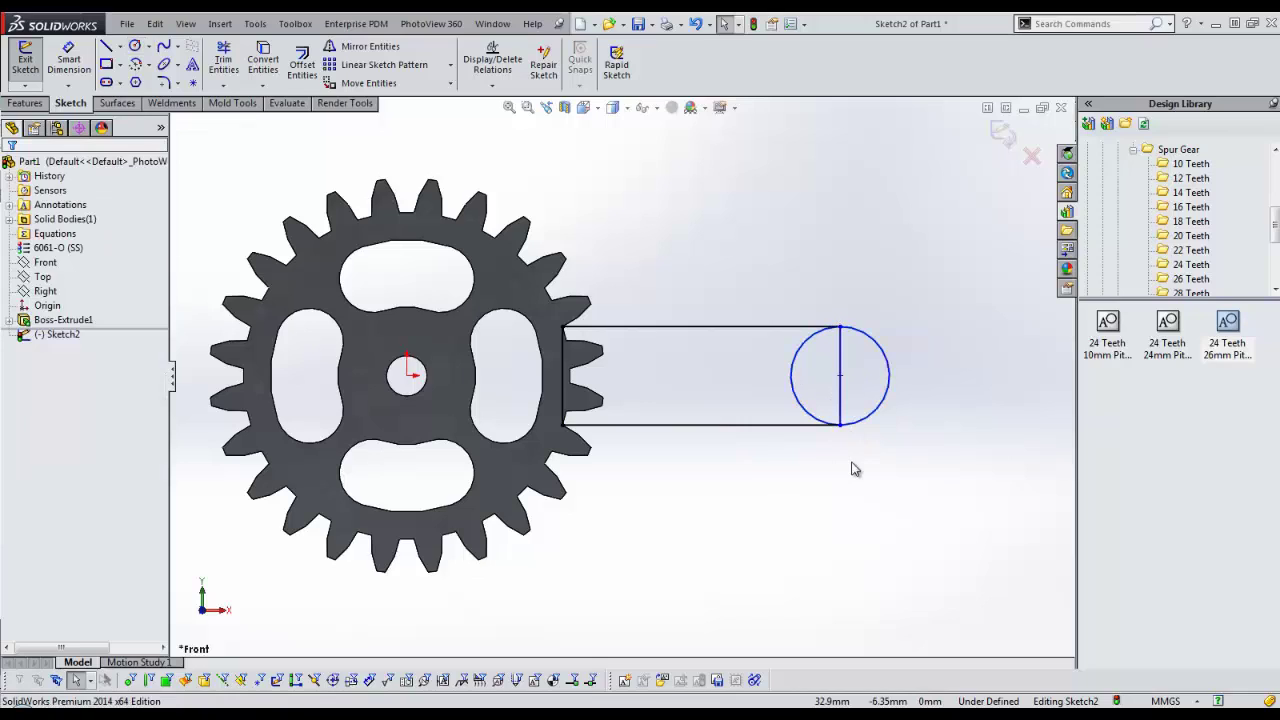
key(s)
click(926, 529)
drag(852, 402, 785, 388)
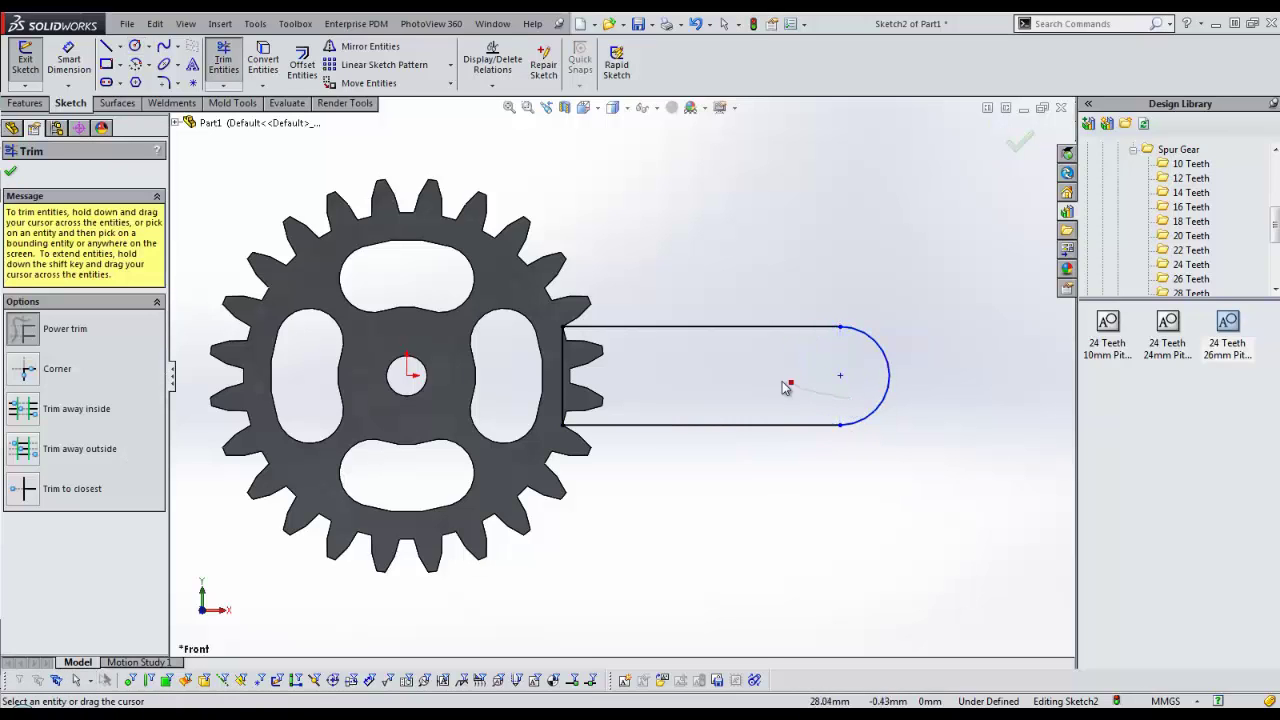
key(Escape)
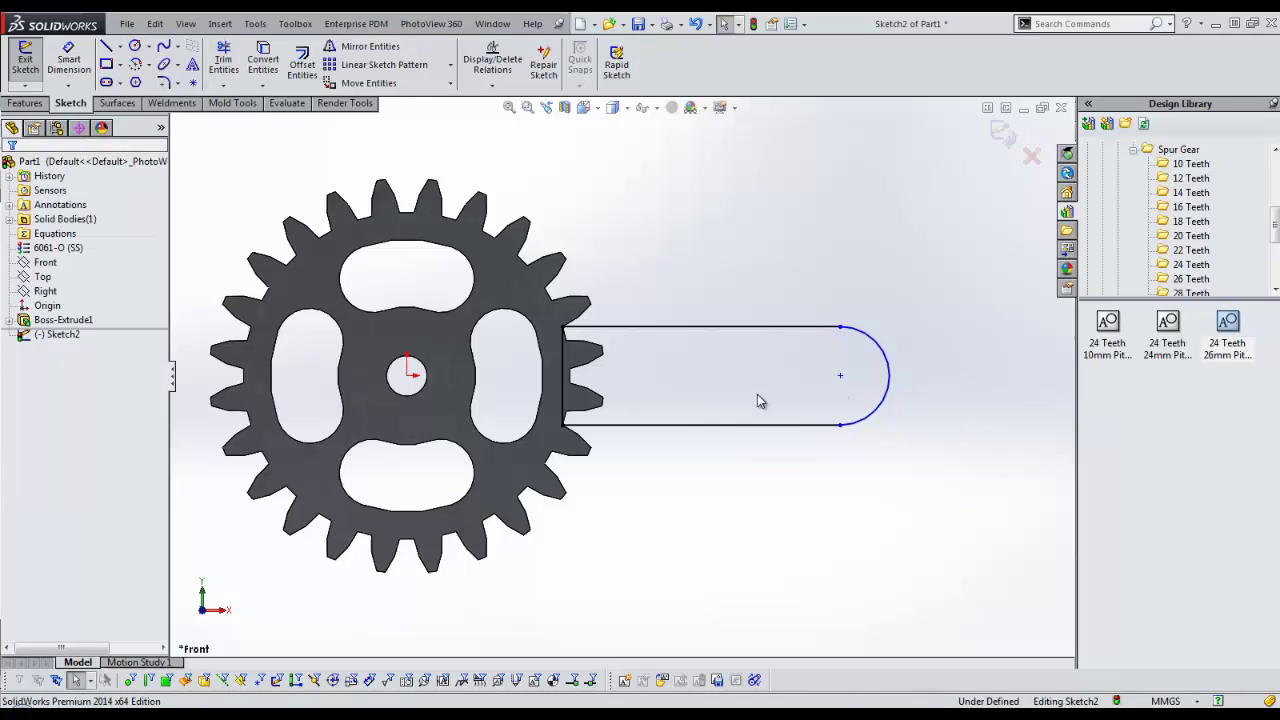
Relate the two horizontal arm lines and dimension the hole-to-arc-centre distance to 31 mm.
mouse_move(775, 446)
mouse_down()
mouse_move(717, 317)
mouse_move(731, 317)
mouse_up()
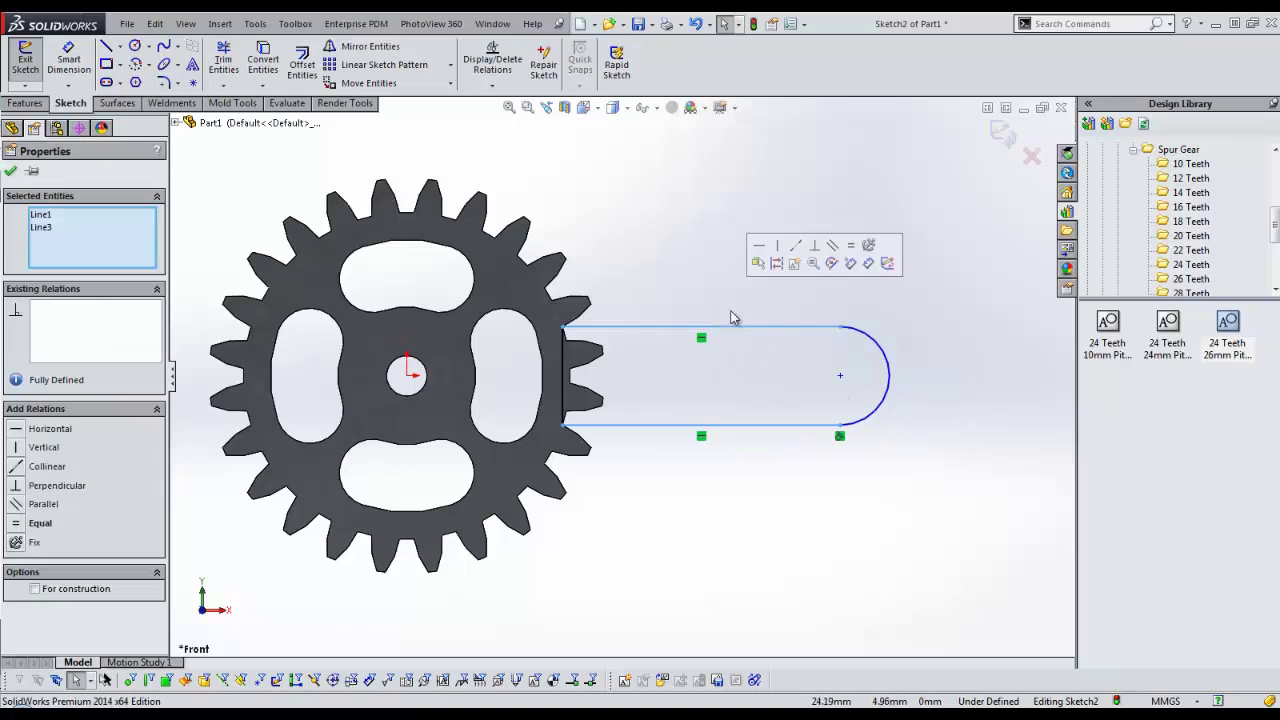
click(847, 247)
click(803, 267)
key(s)
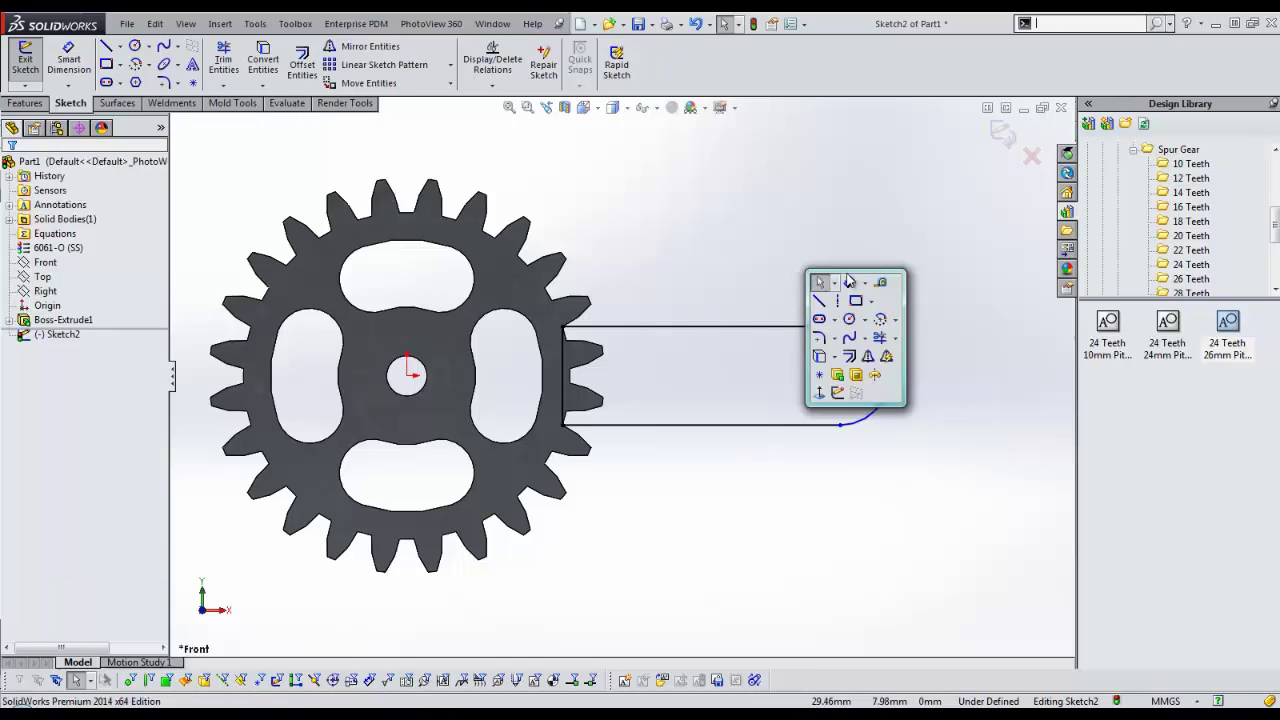
click(851, 284)
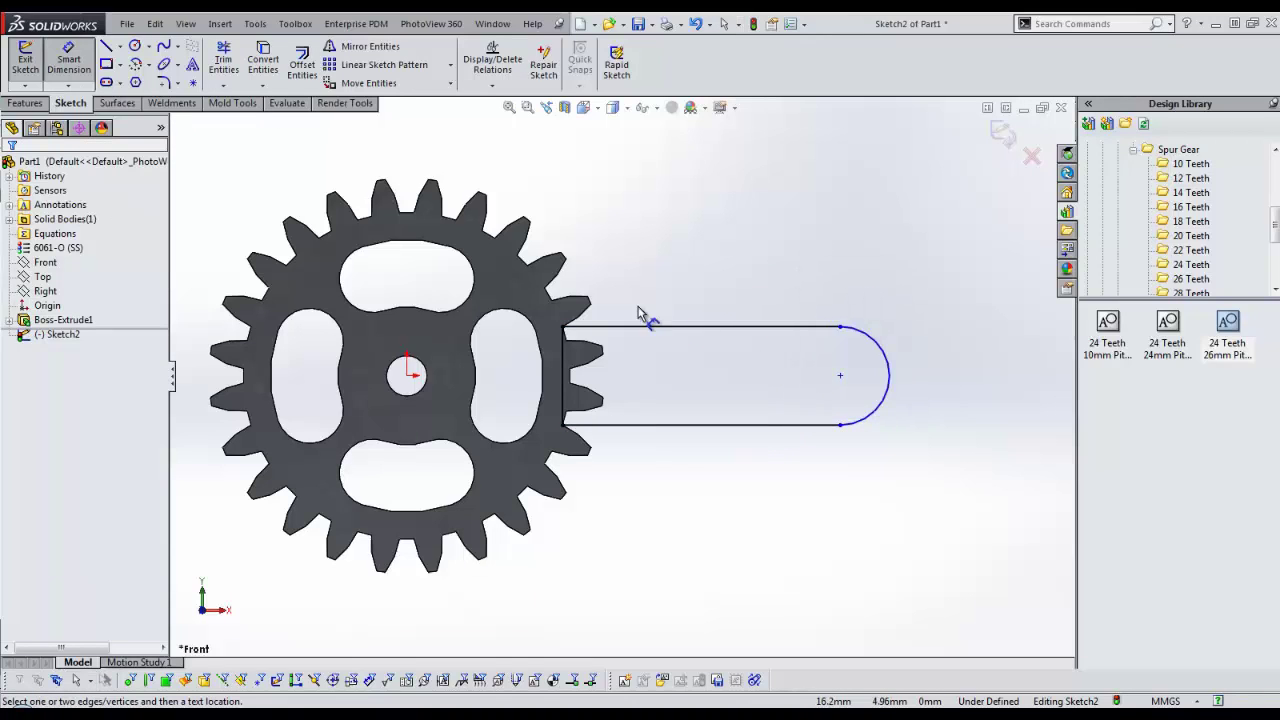
click(428, 380)
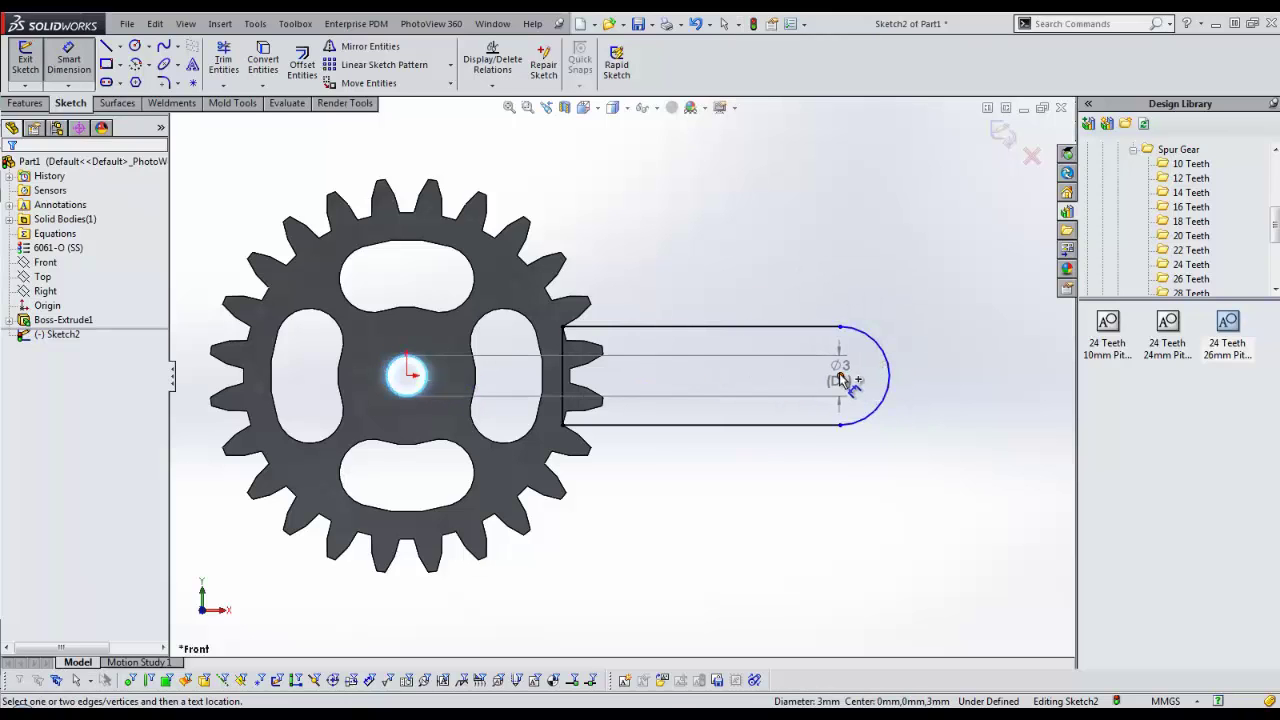
click(840, 373)
click(716, 266)
text(3)
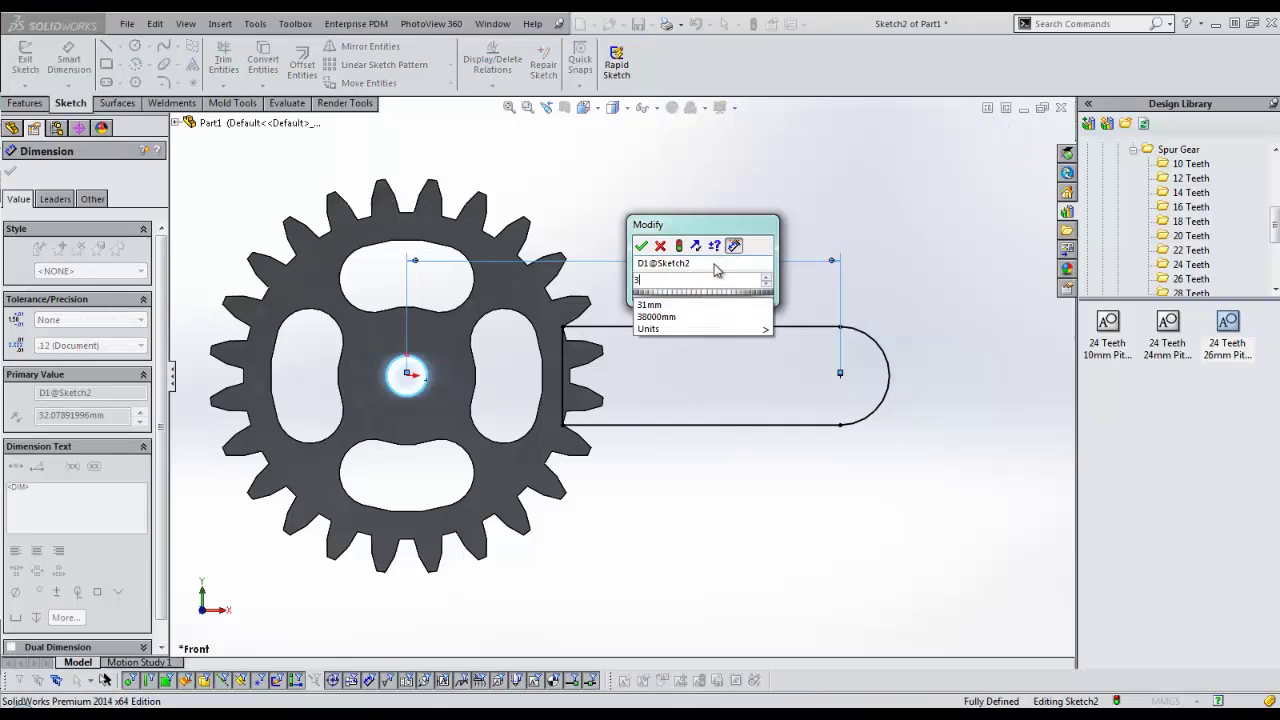
text(1)
key(Return)
Extrude the arm profile Up To Surface on the gear face as Boss-Extrude2.
key(s)
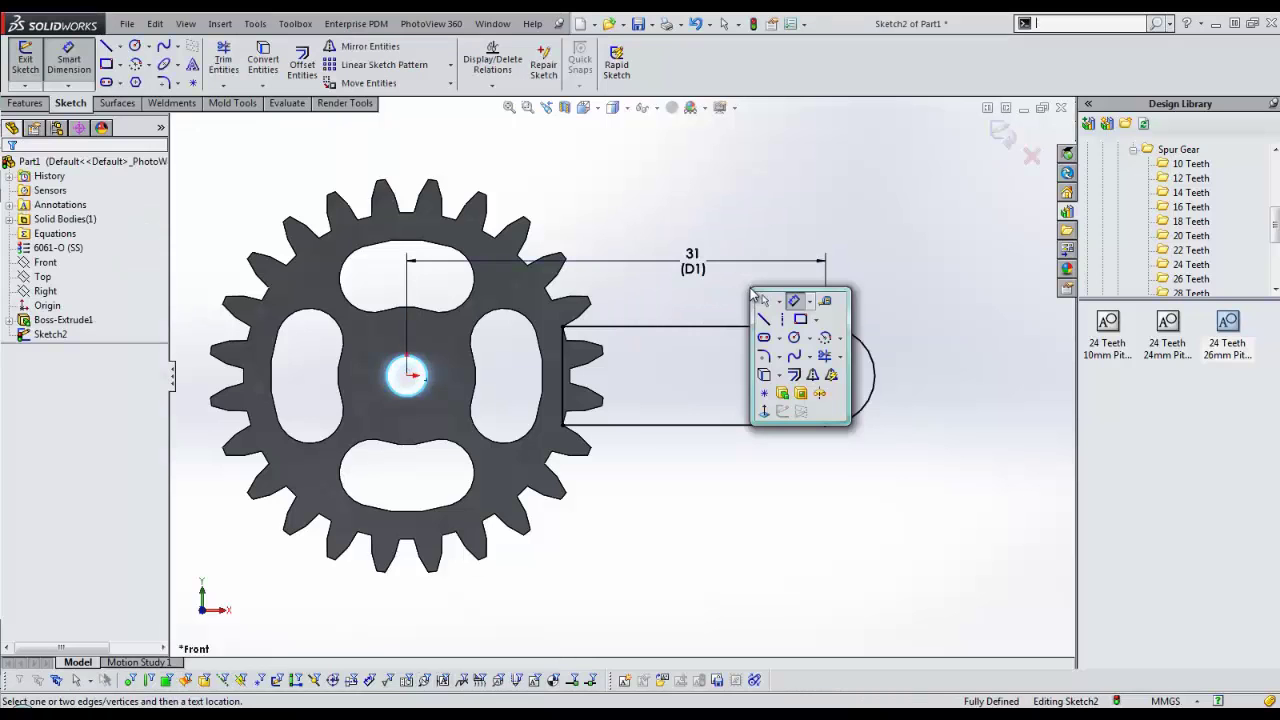
click(763, 376)
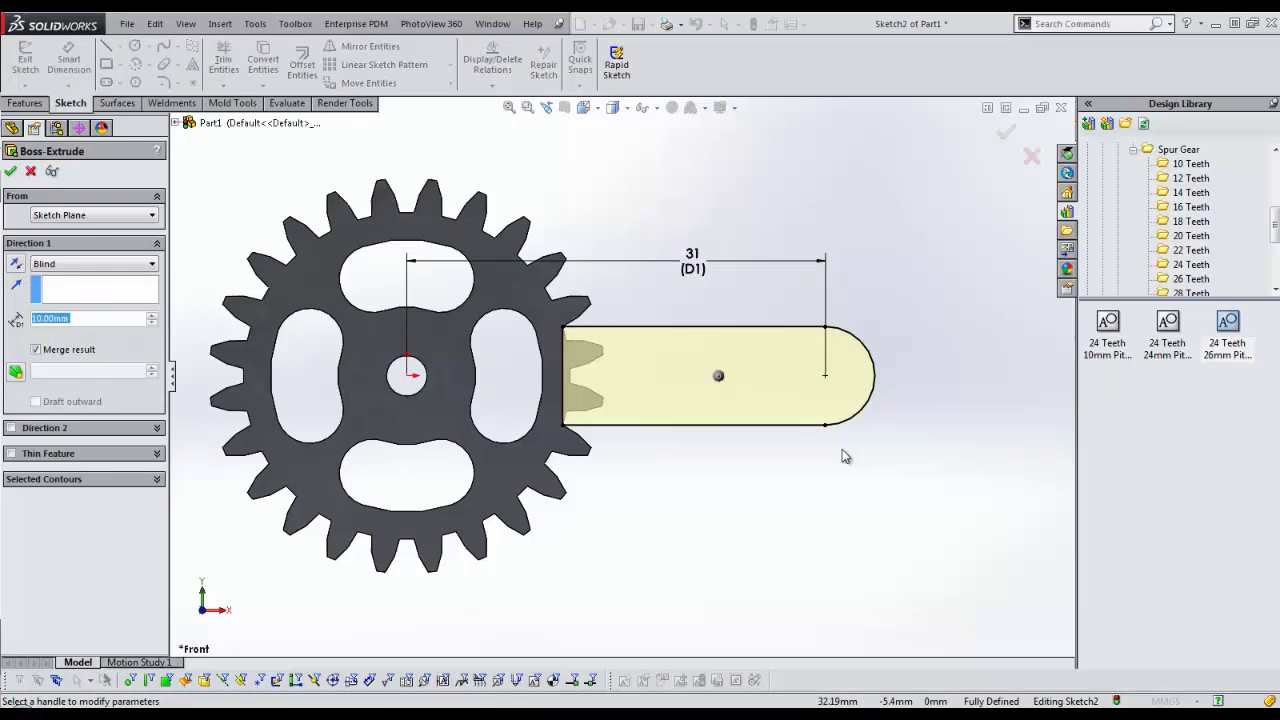
middle_drag(840, 457, 616, 470)
click(620, 471)
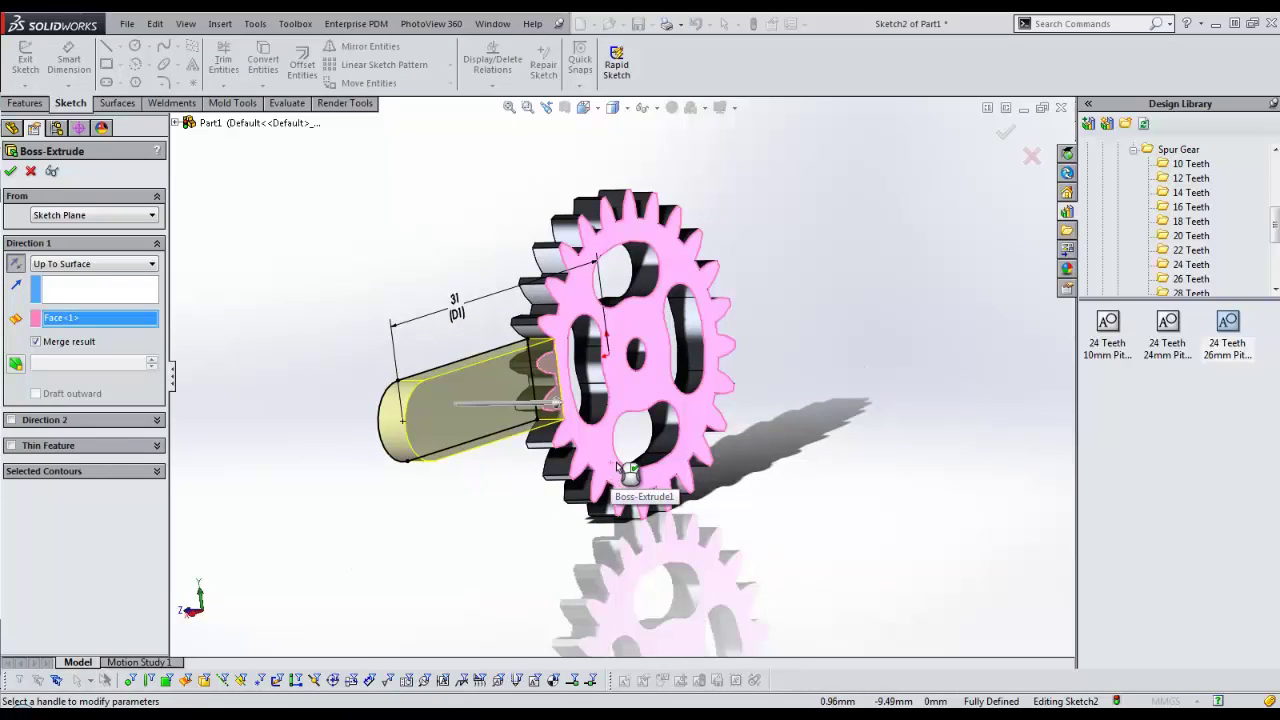
key(Return)
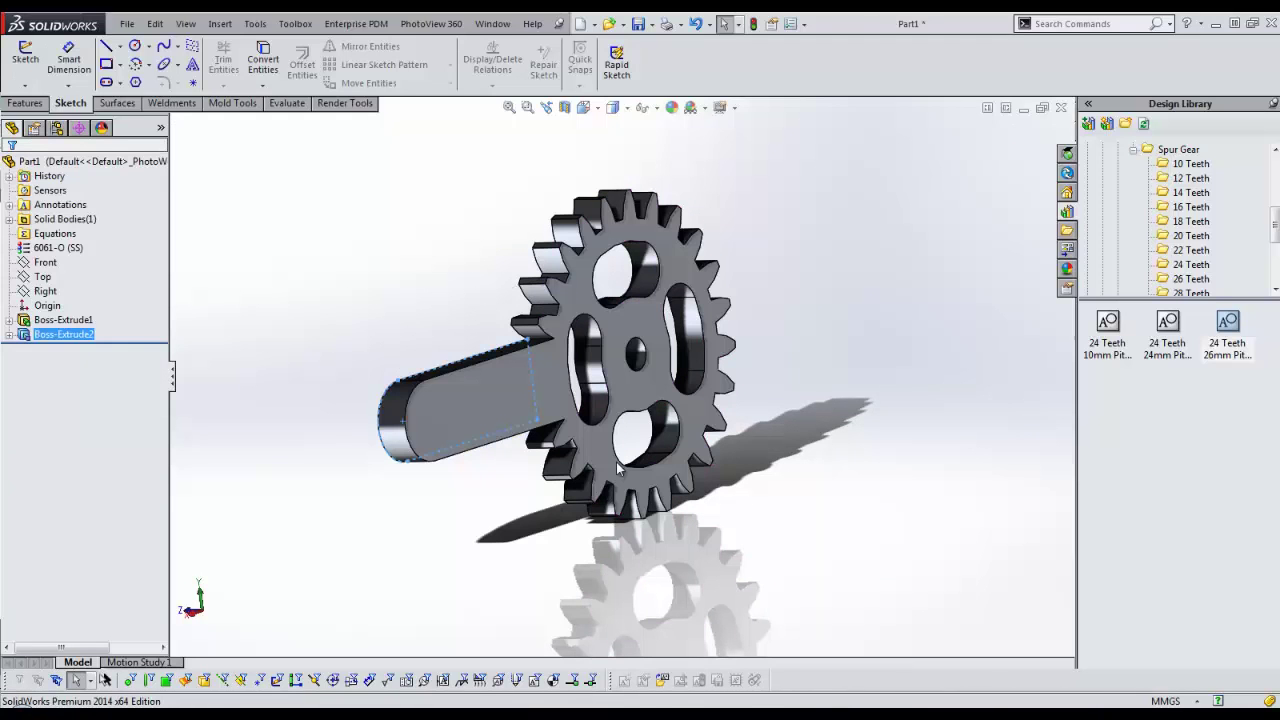
Orbit the model to its other face and begin a new sketch.
click(520, 484)
middle_drag(520, 481, 630, 520)
key(s)
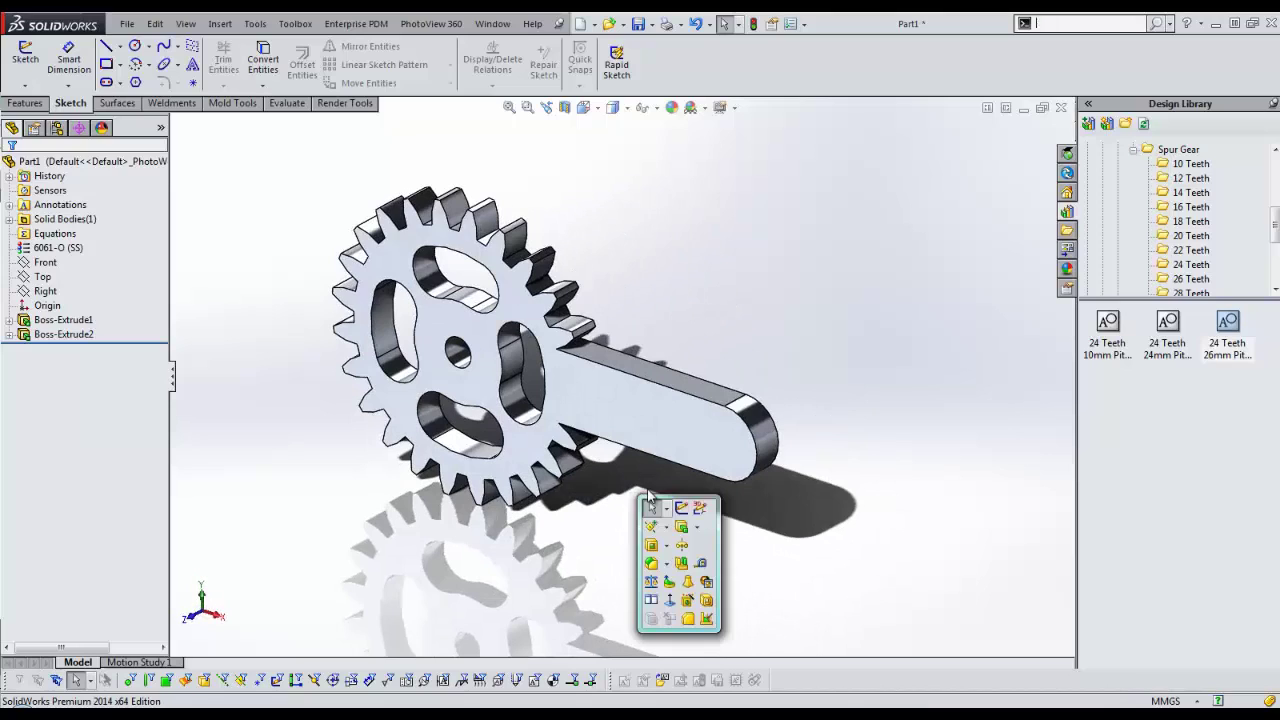
click(682, 508)
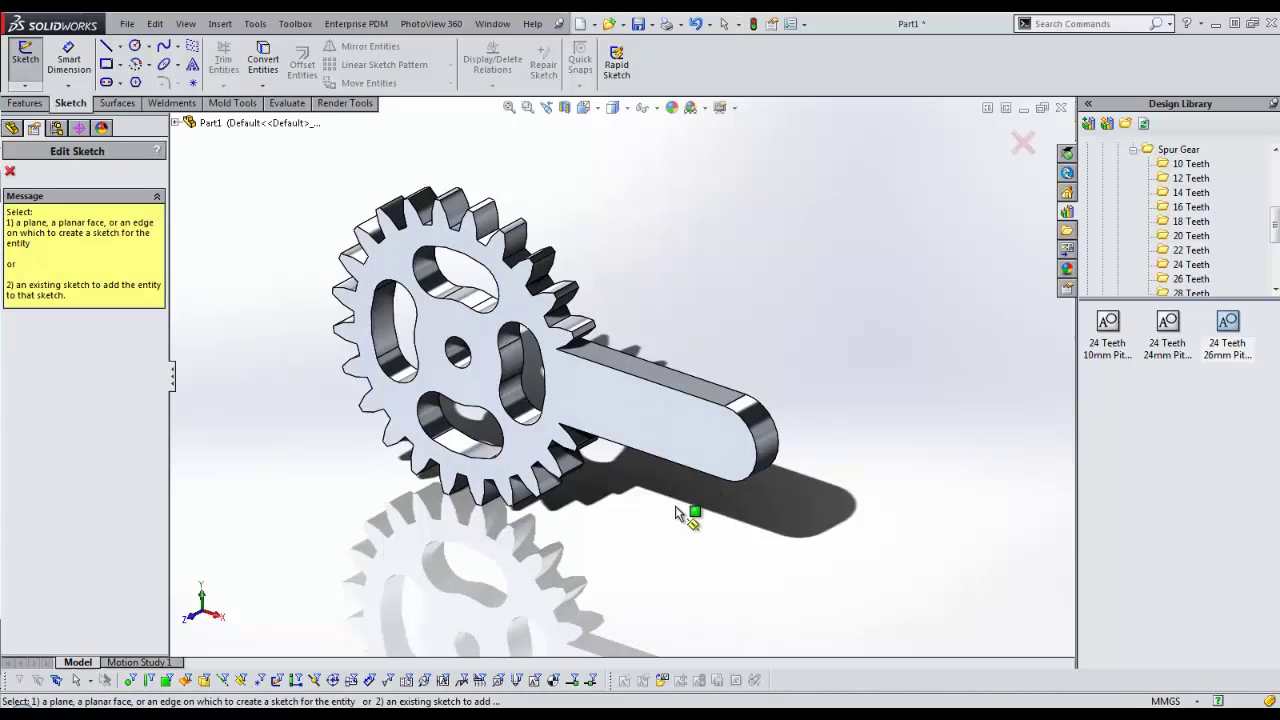
On the arm face, draw a 120° centerpoint arc about the gear's centre hole.
click(612, 424)
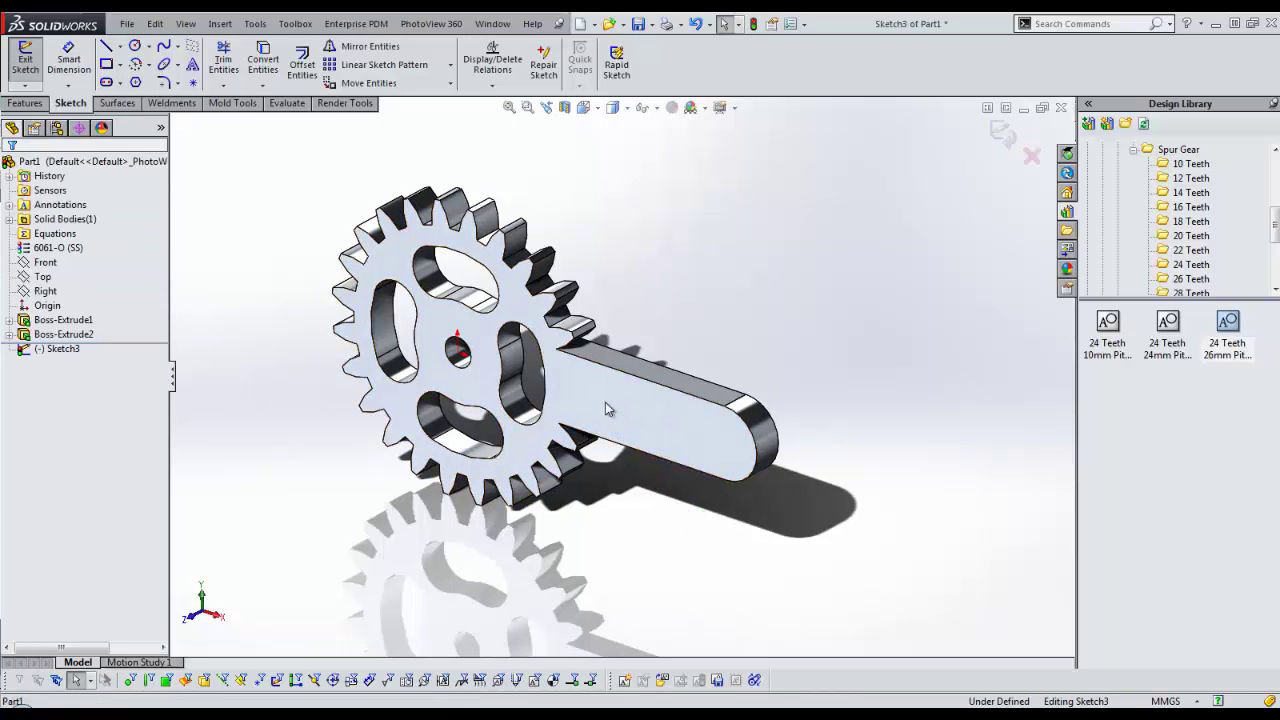
key(s)
click(679, 455)
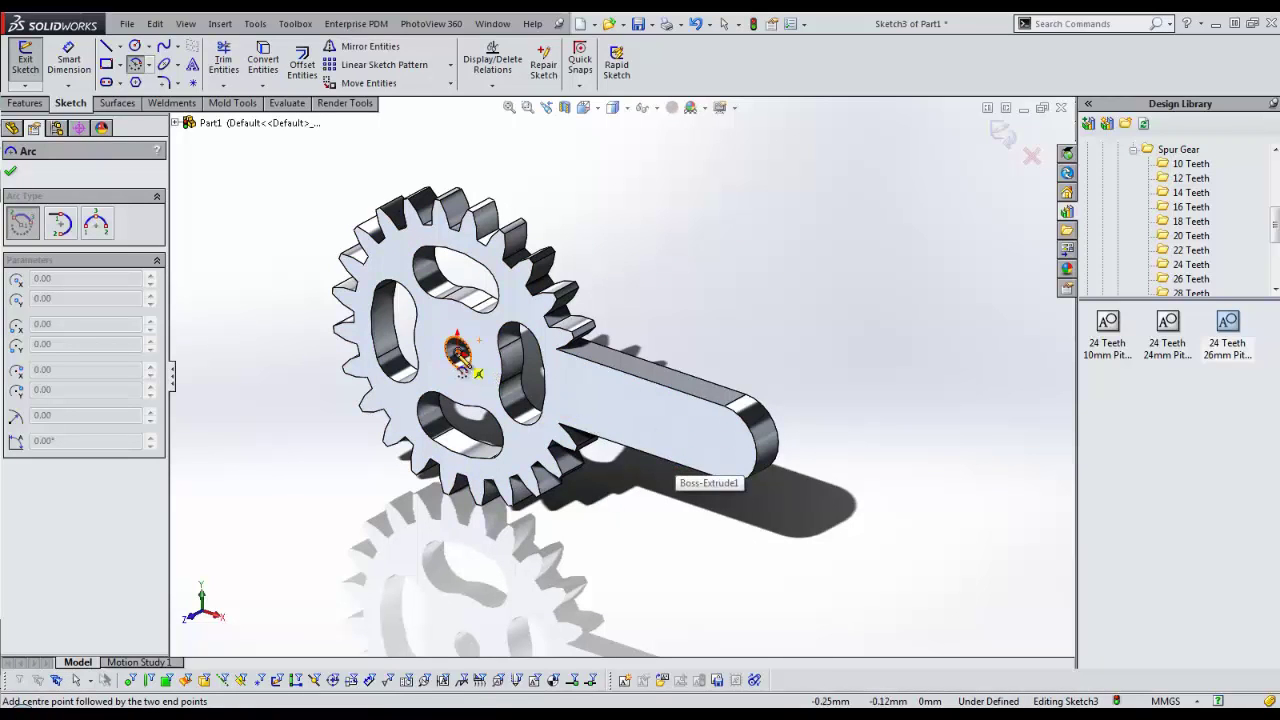
click(457, 350)
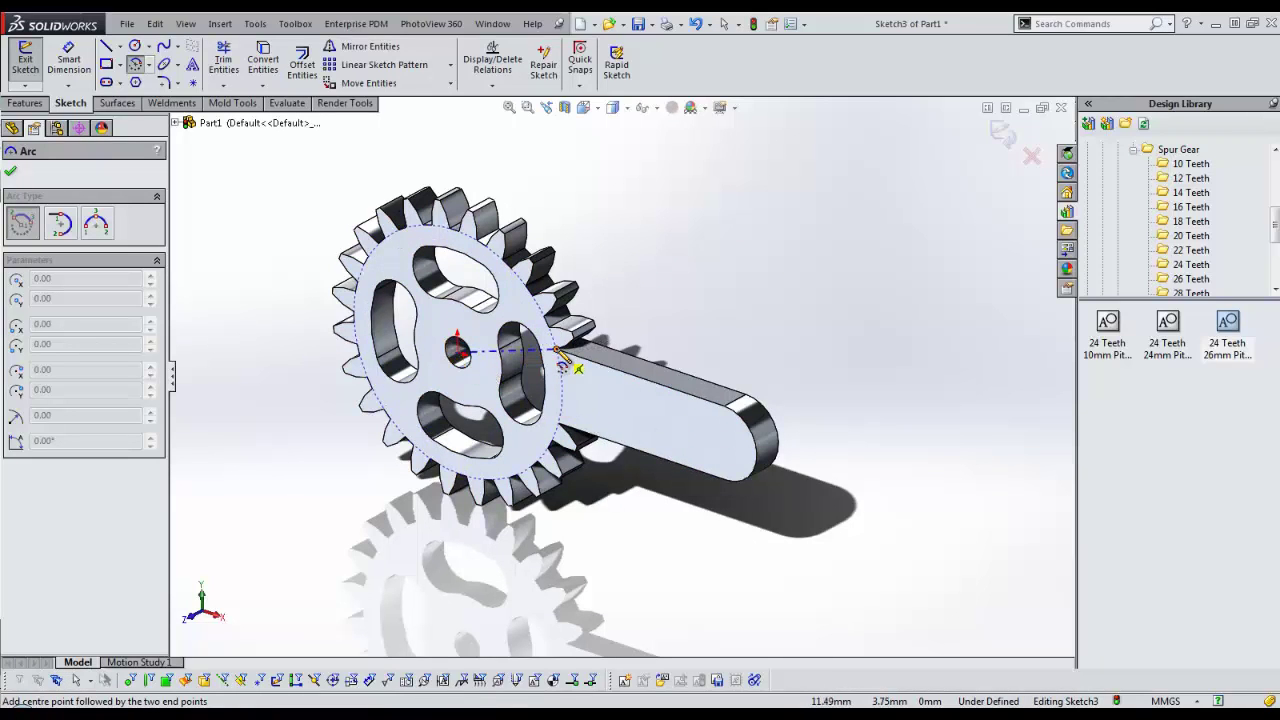
click(557, 350)
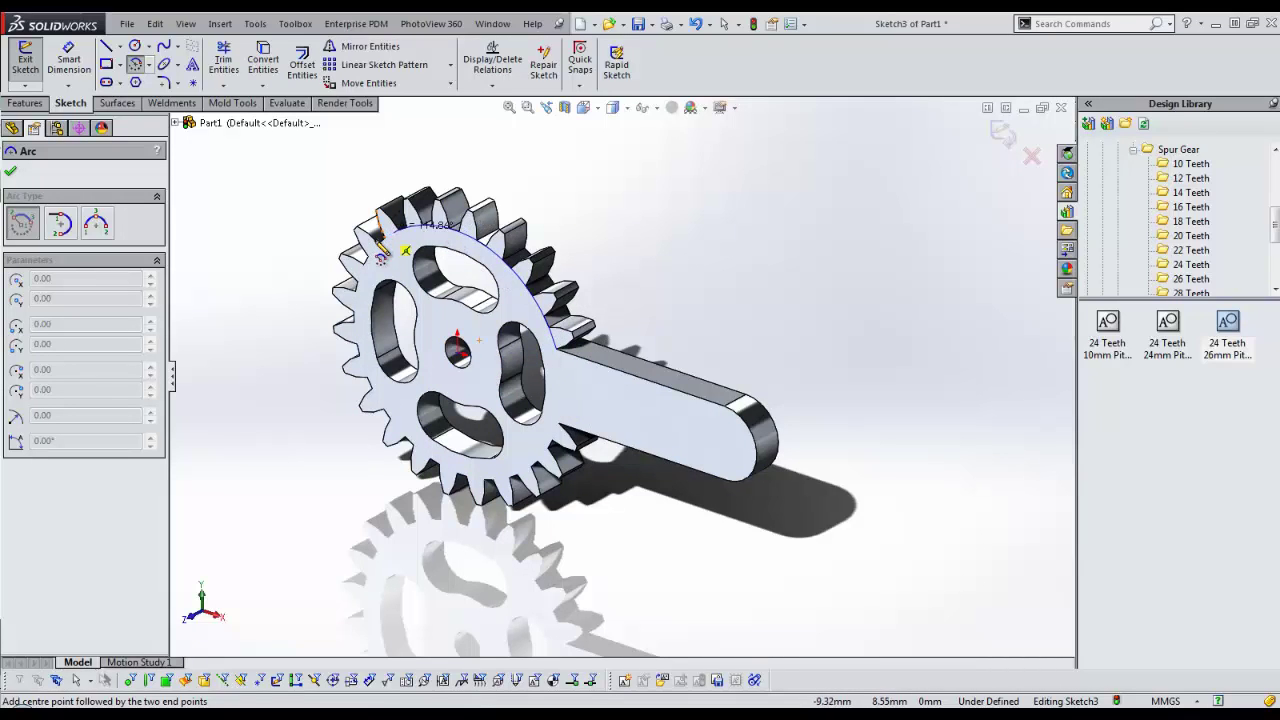
click(382, 248)
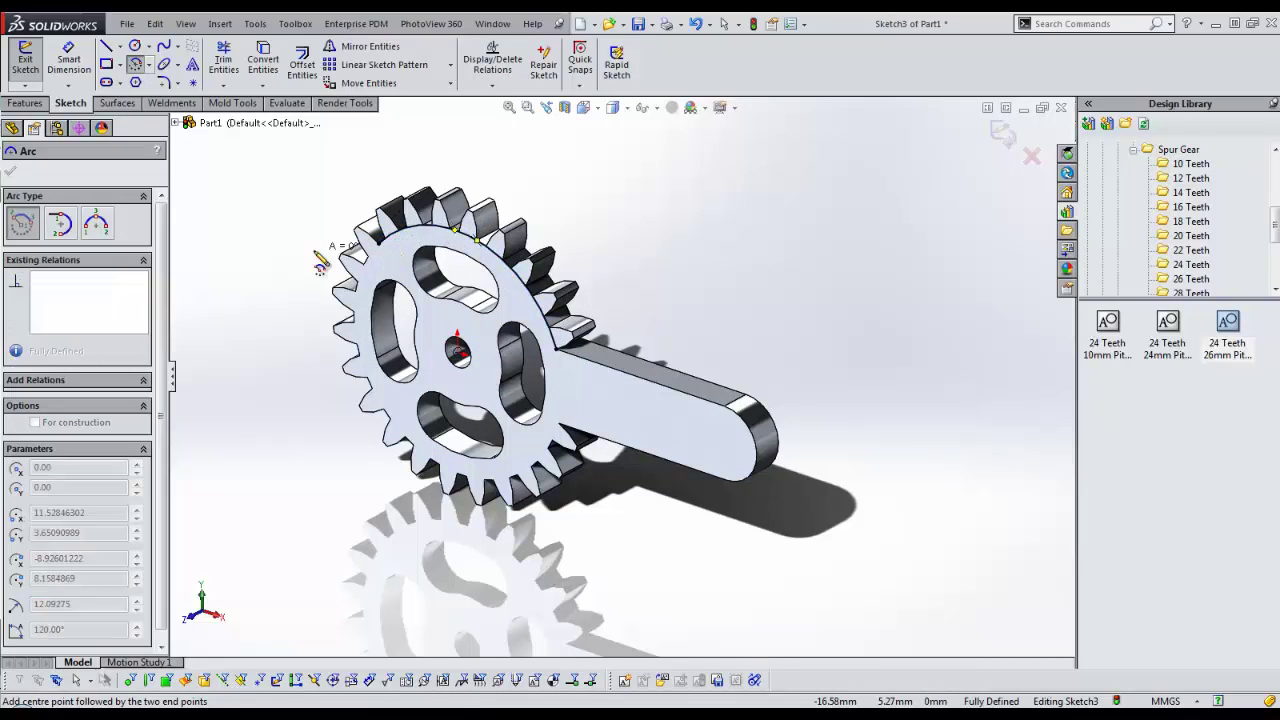
Cut Through All from the arc with the cut side flipped, creating Cut-Extrude1.
key(s)
click(364, 357)
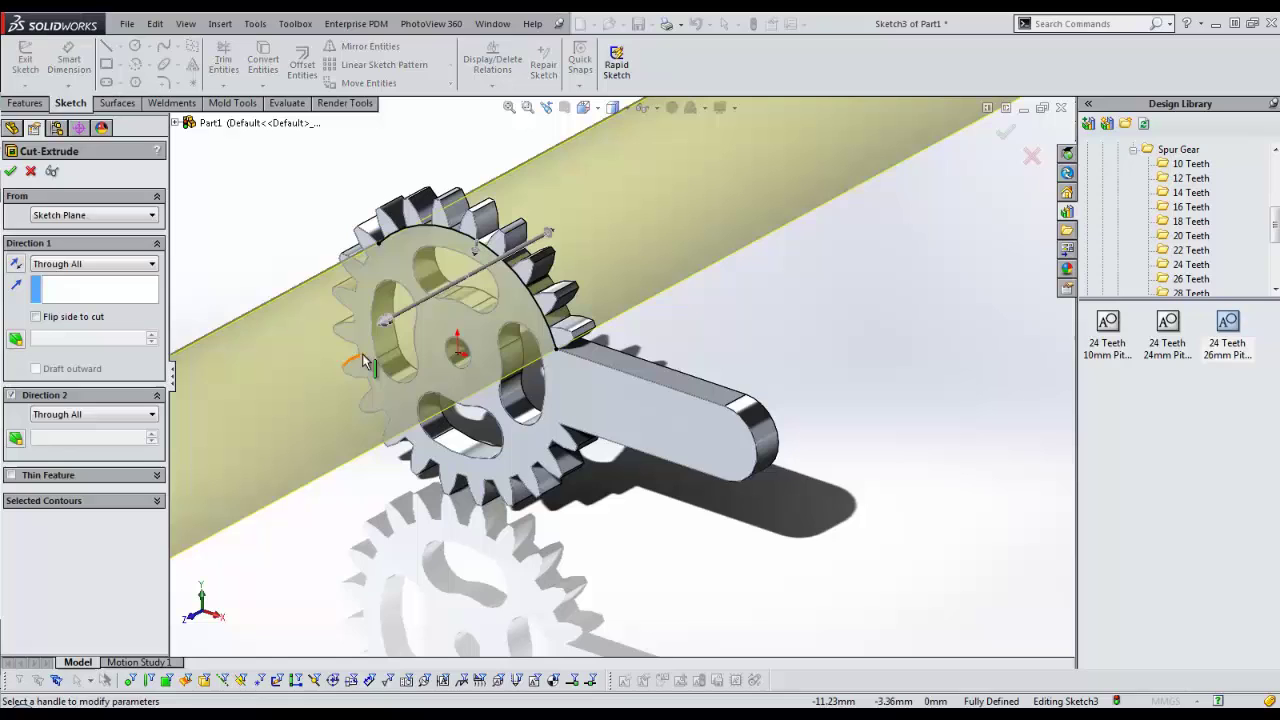
click(476, 252)
right_click(476, 255)
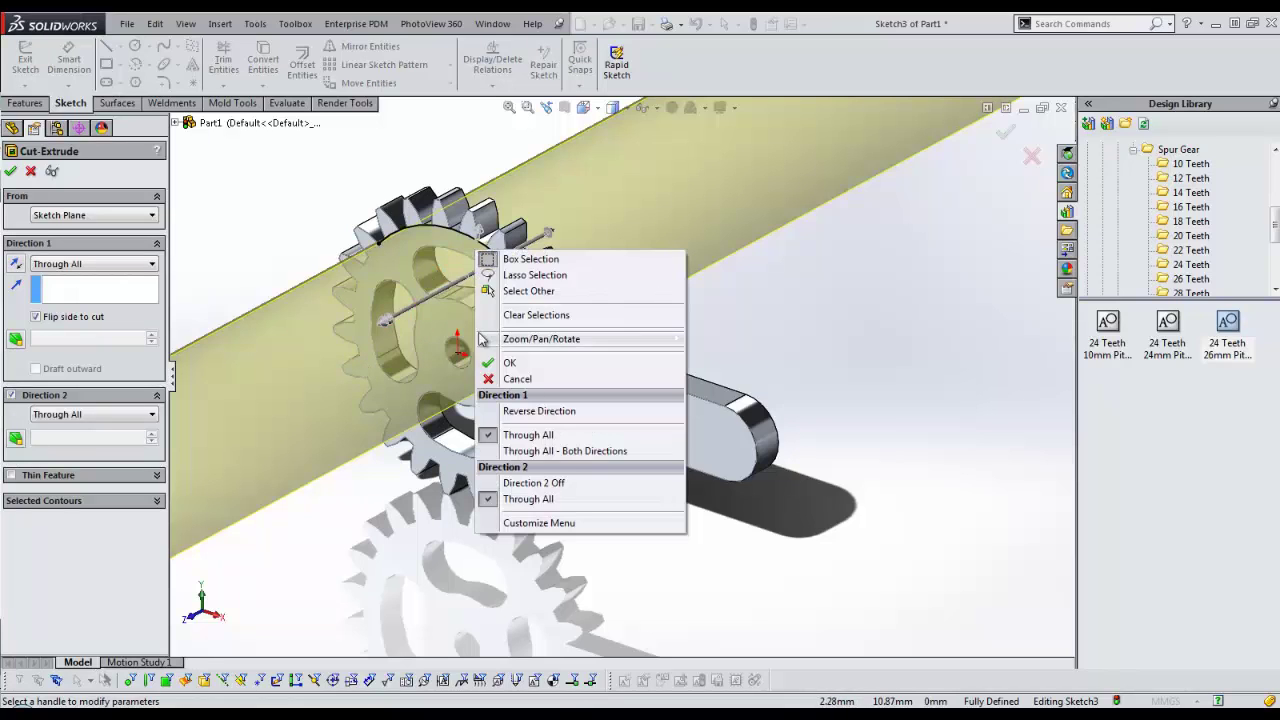
click(510, 361)
Place a Ø3.0 ANSI Metric dowel hole at the centre of the arm's rounded end.
key(s)
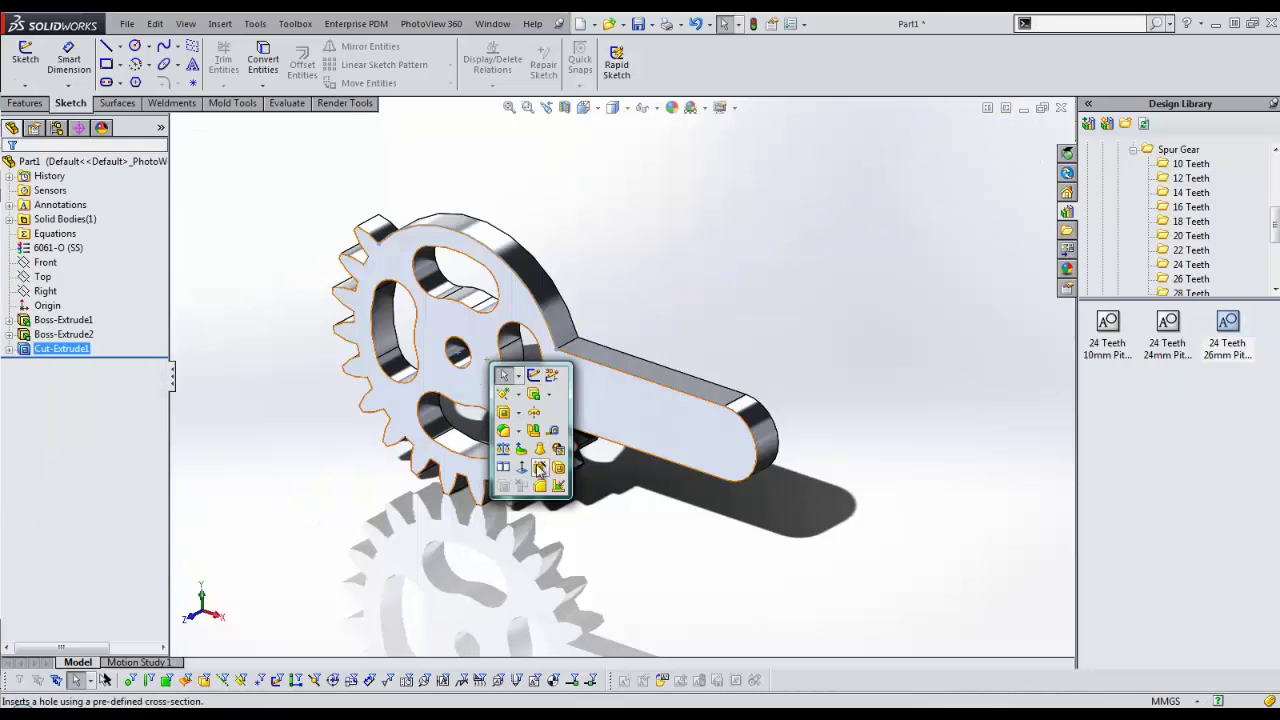
key(Escape)
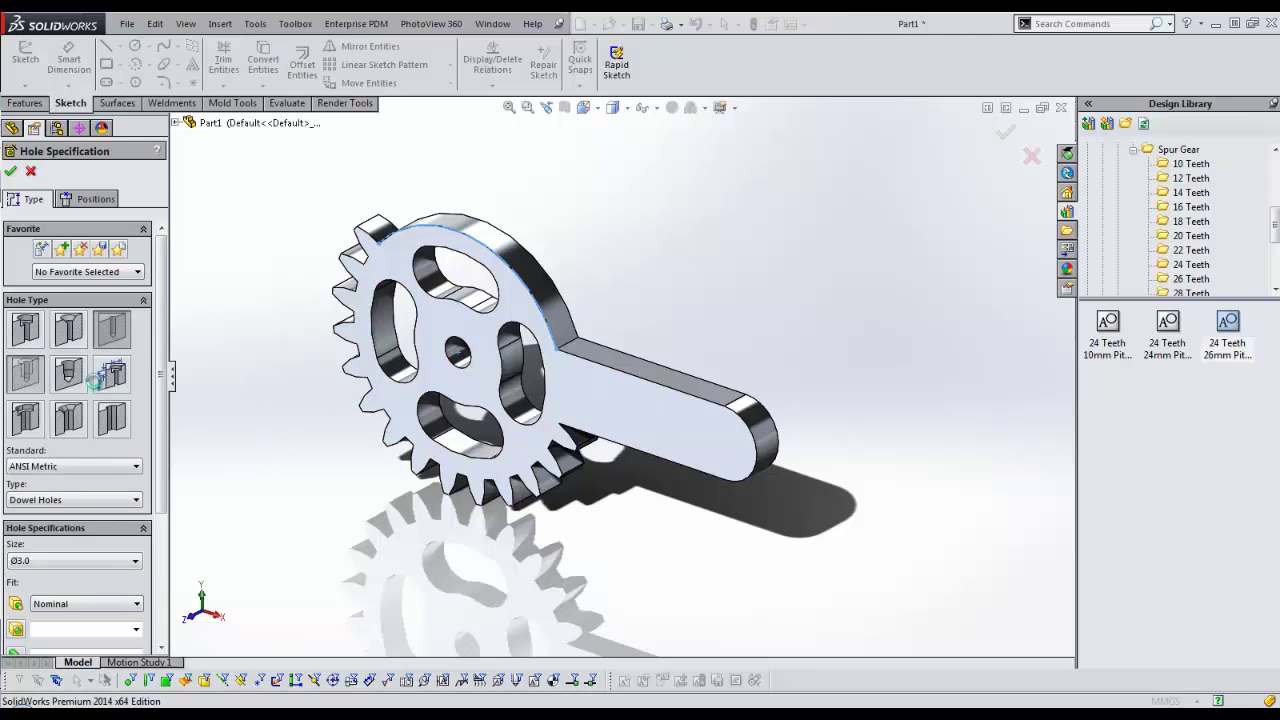
click(68, 372)
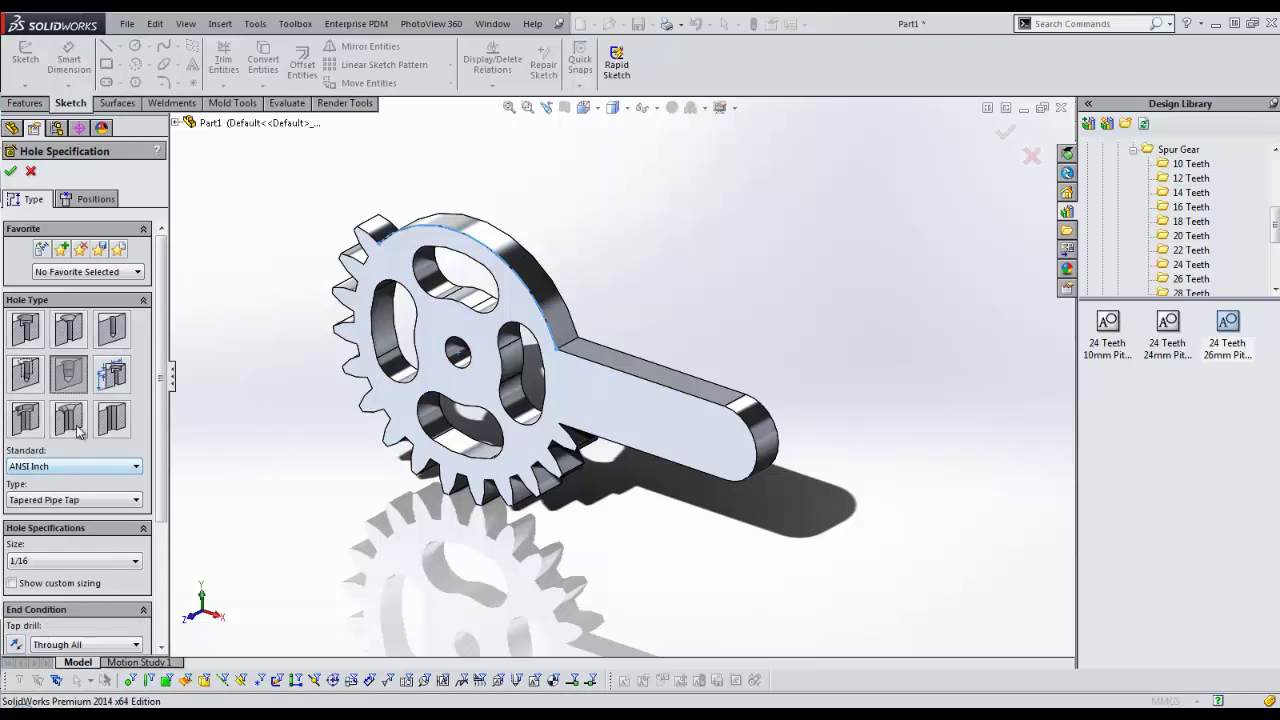
click(80, 427)
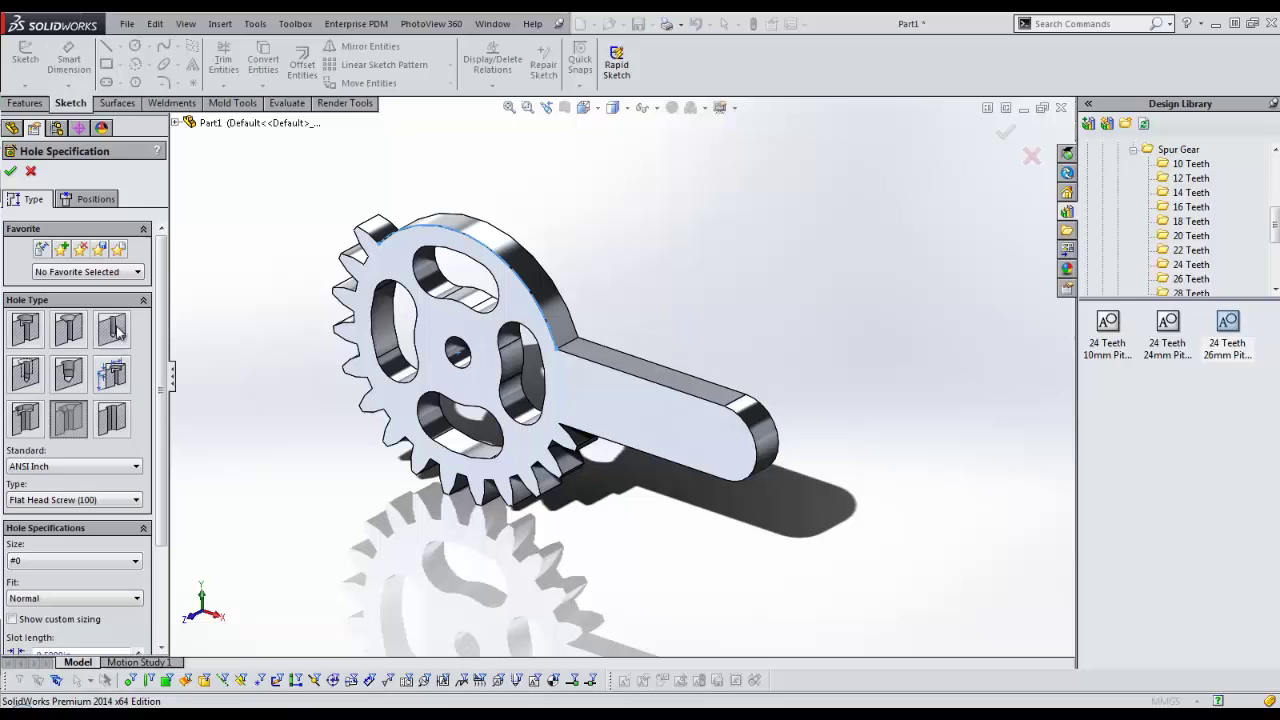
click(113, 330)
click(54, 560)
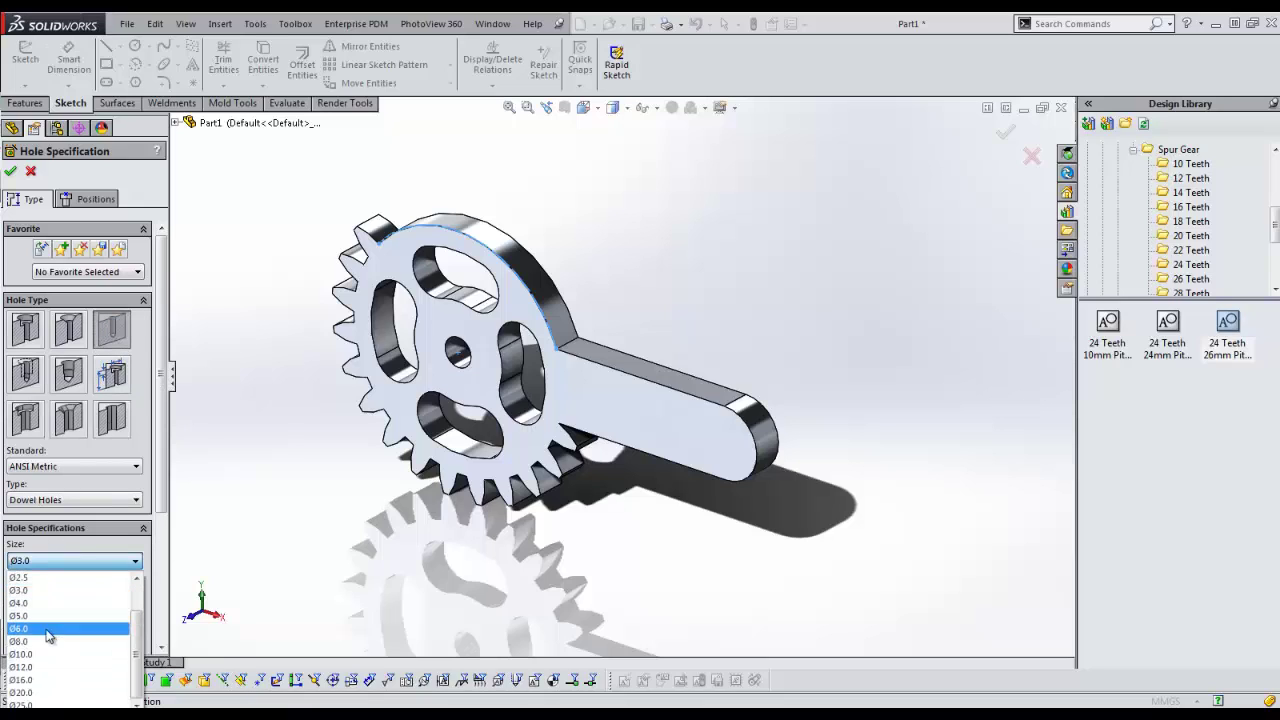
click(86, 513)
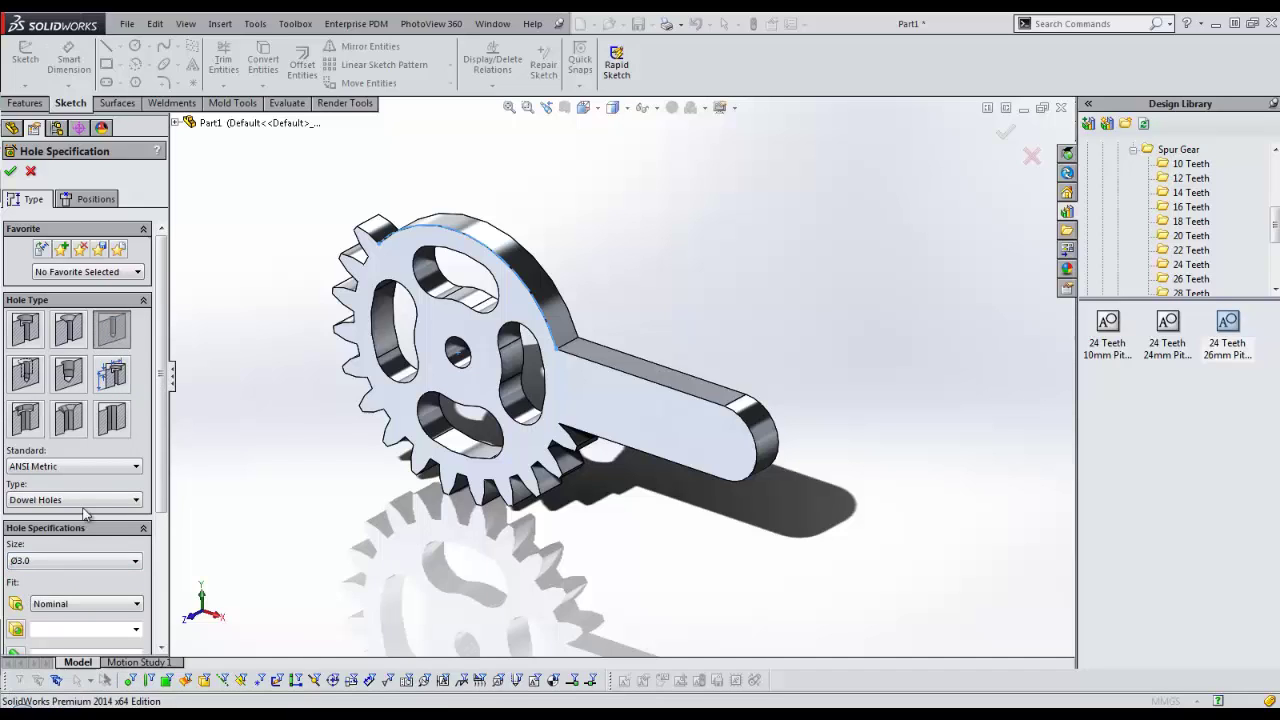
click(94, 198)
click(78, 335)
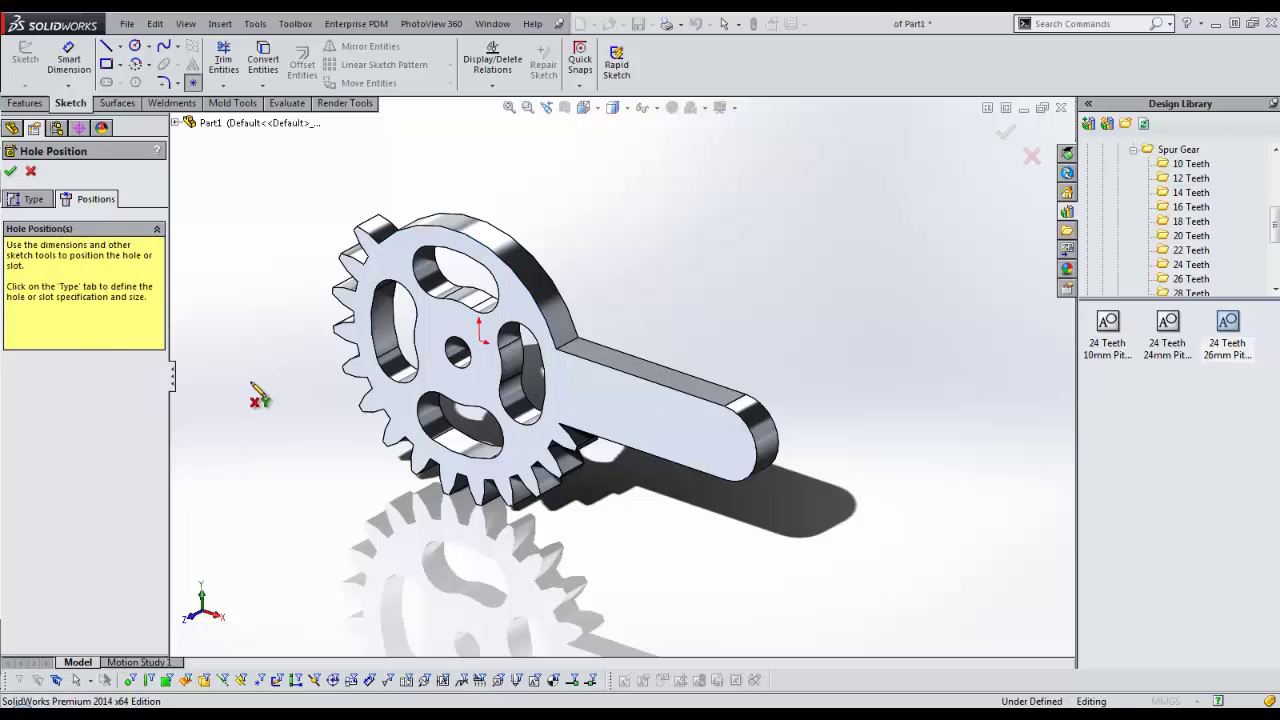
click(720, 441)
Set custom properties: Description 'Geared Lever Arm', Drawn By, and Date Created 1-1-14.
key(Return)
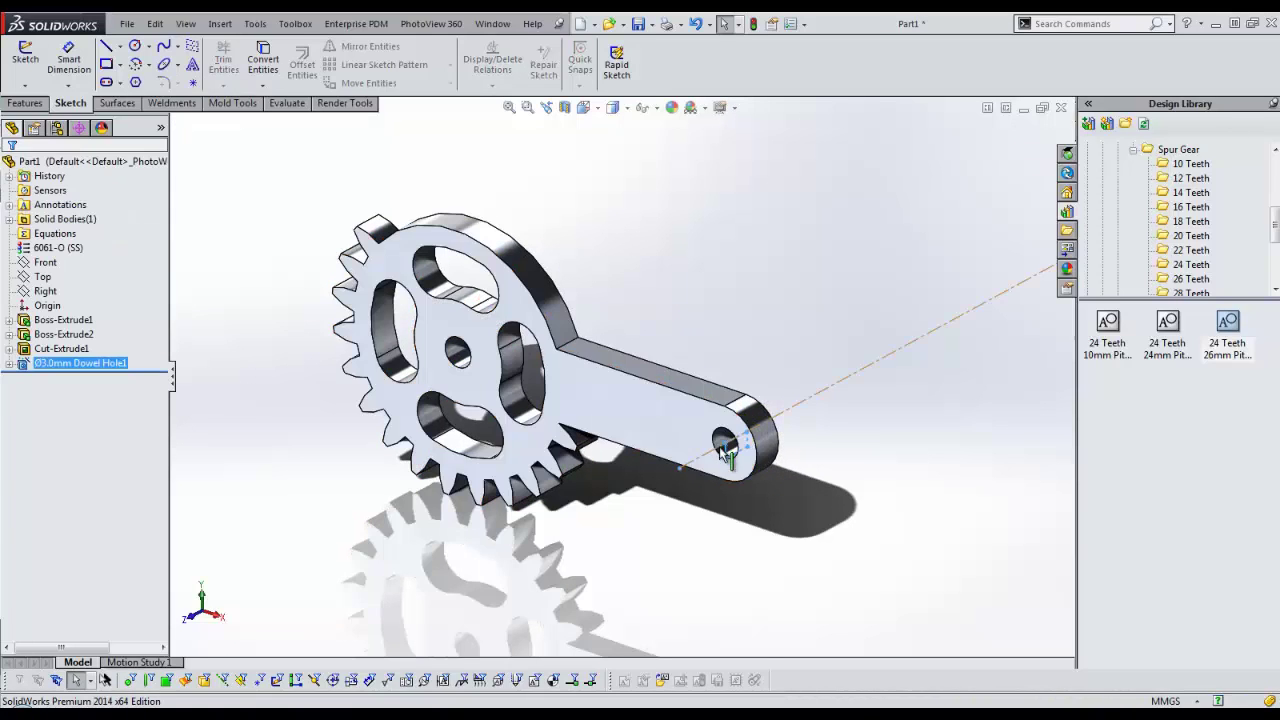
click(834, 460)
click(1067, 289)
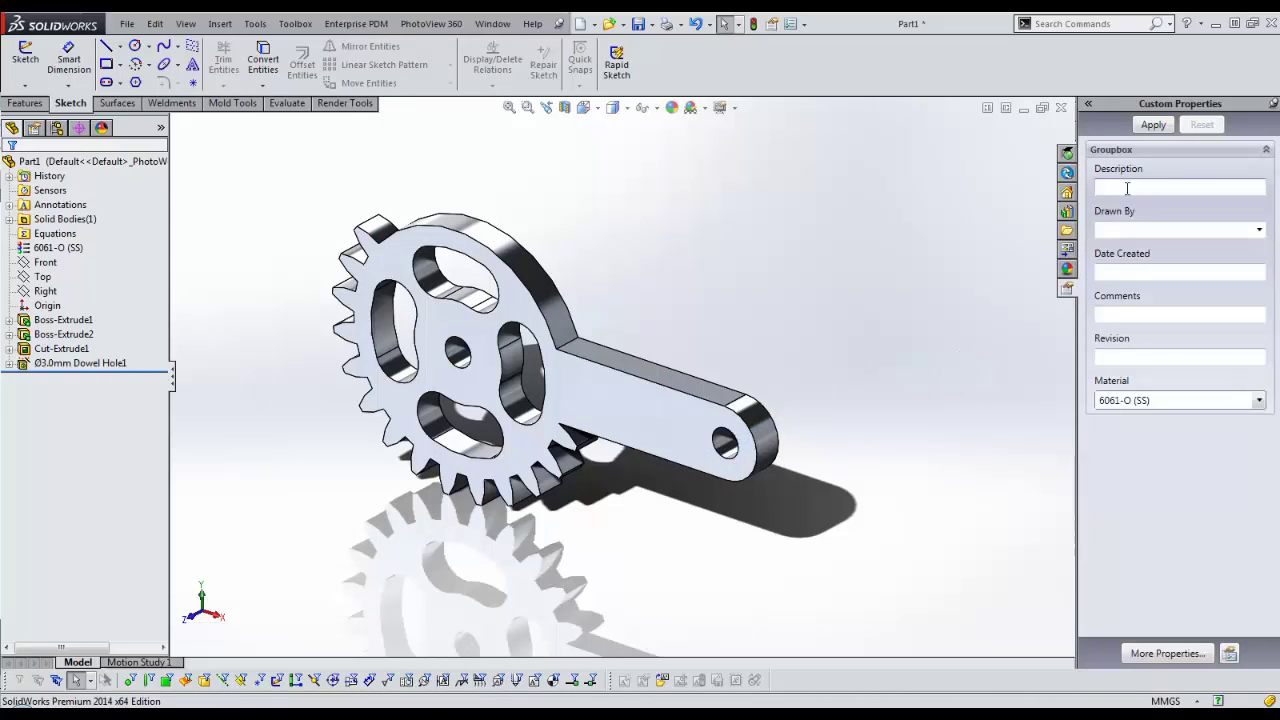
click(1127, 188)
text(Geared Lever Arm)
click(1260, 232)
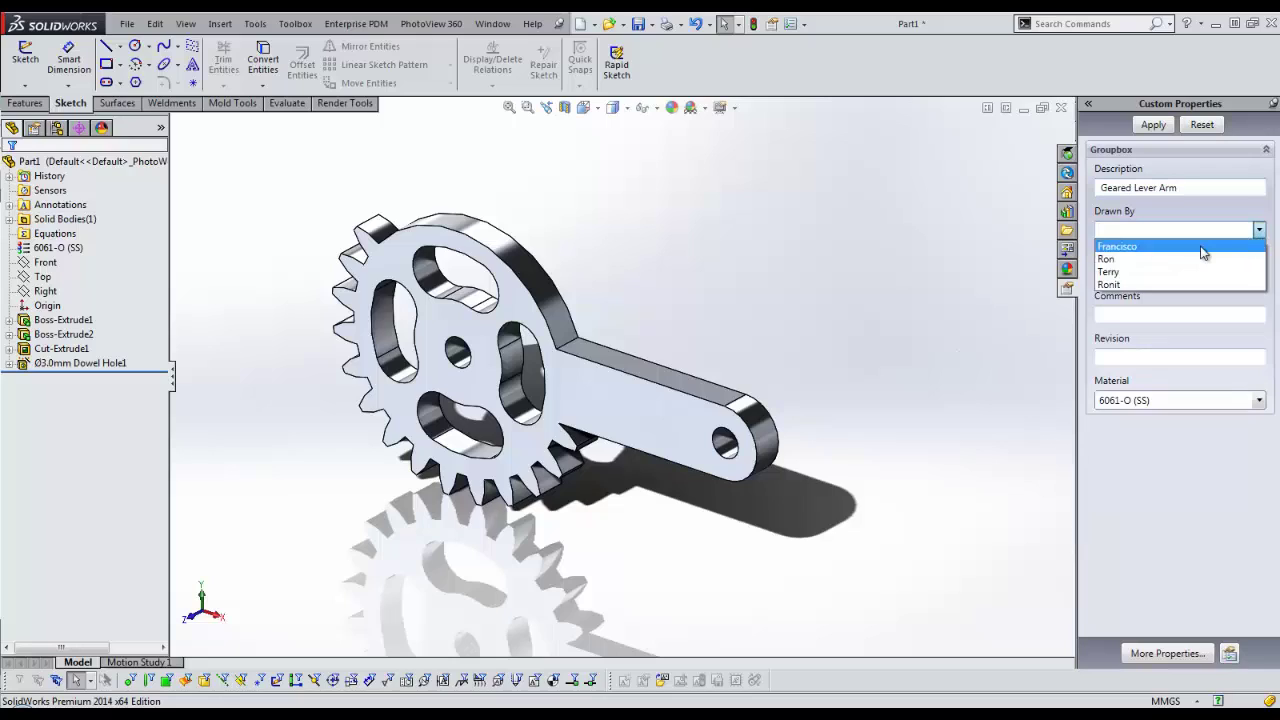
click(1203, 252)
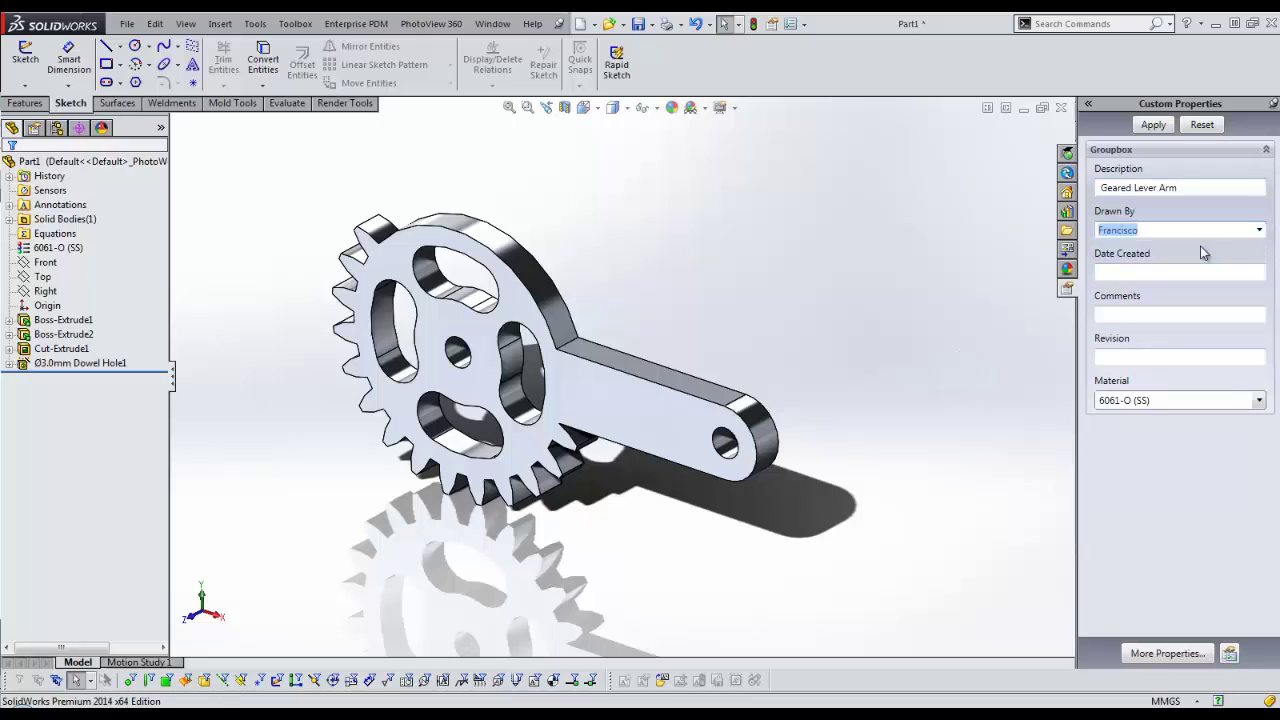
click(1137, 272)
text(1-1)
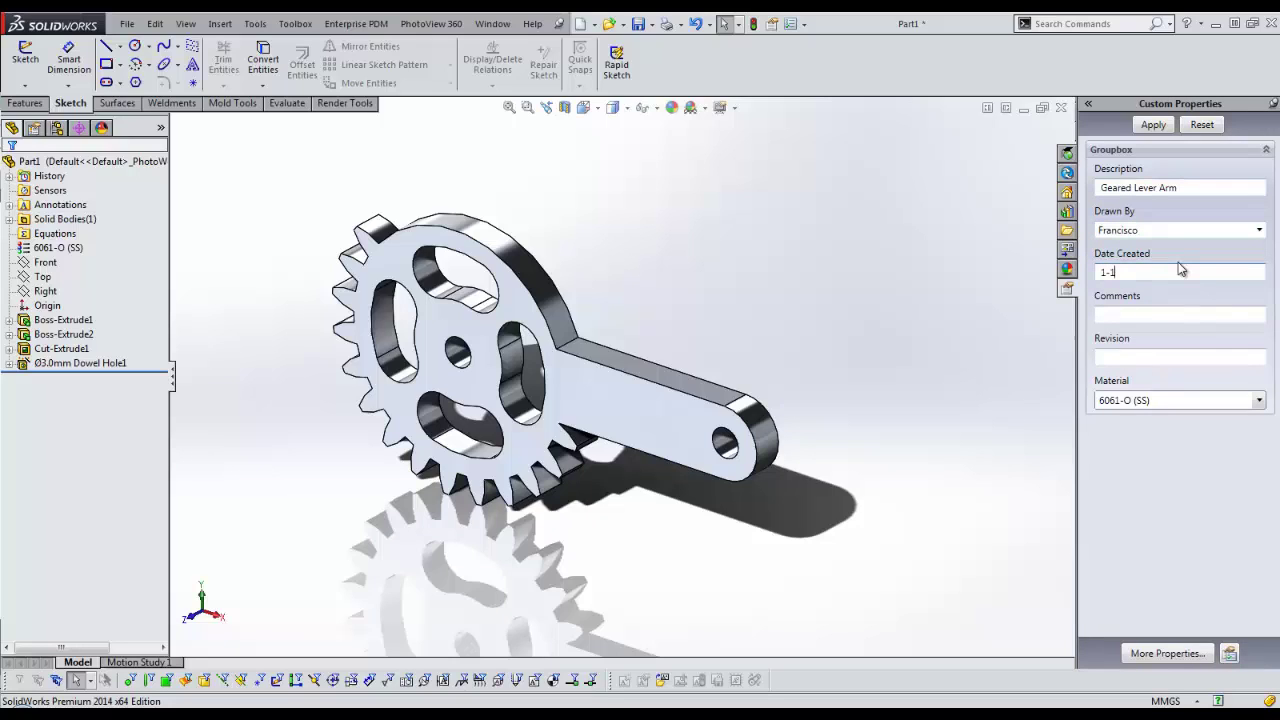
text(-14)
click(1113, 355)
click(1150, 125)
Save the part as 'Geared Lever Arm'.
click(123, 25)
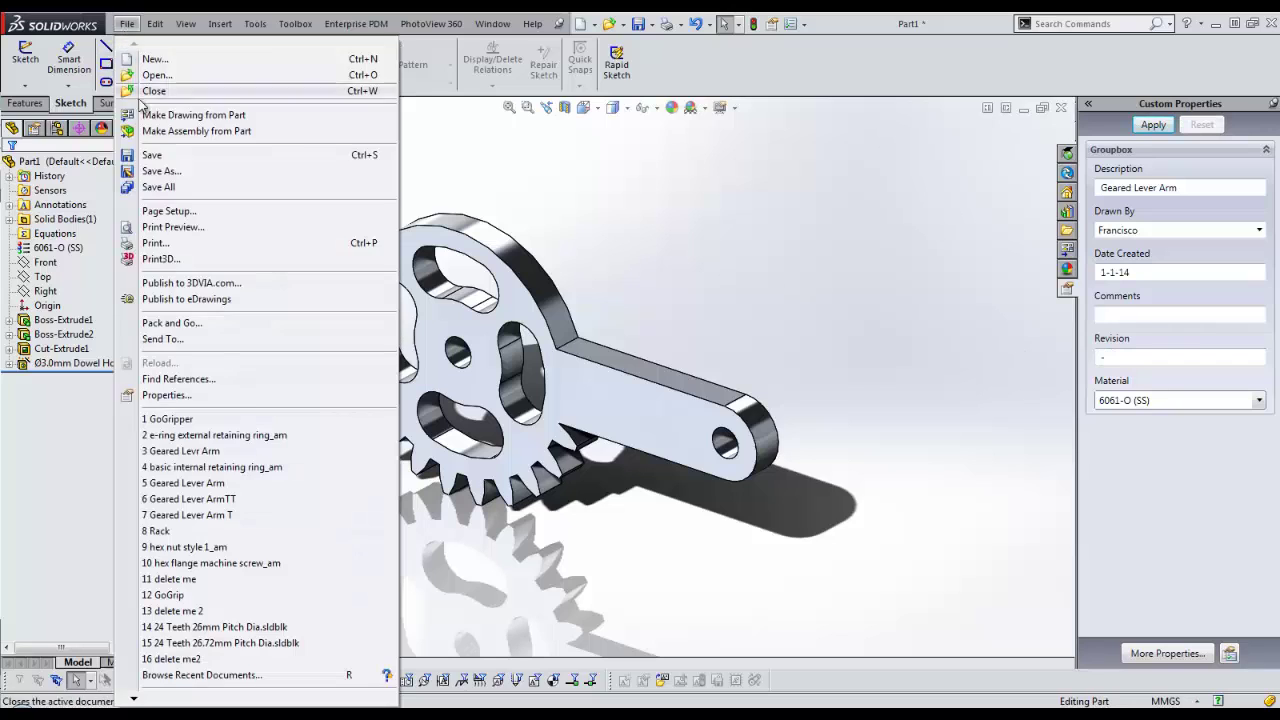
click(150, 155)
text(Geared Lever Arm)
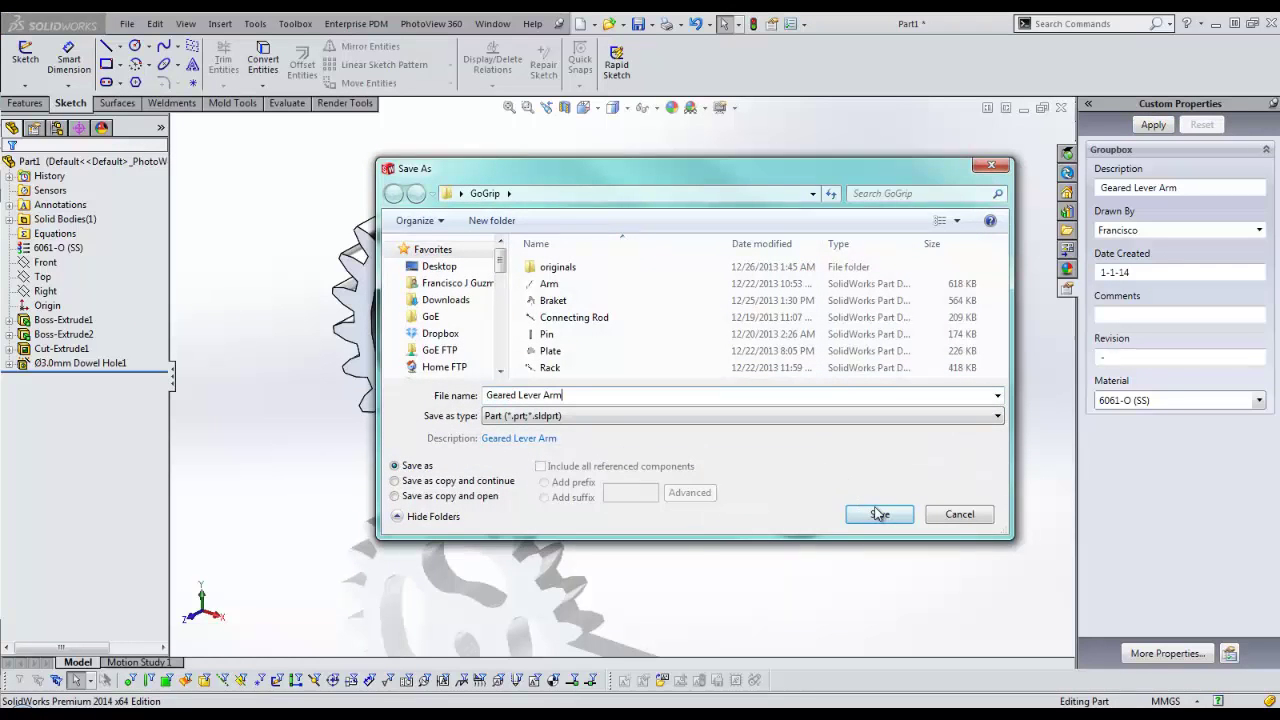
click(879, 514)
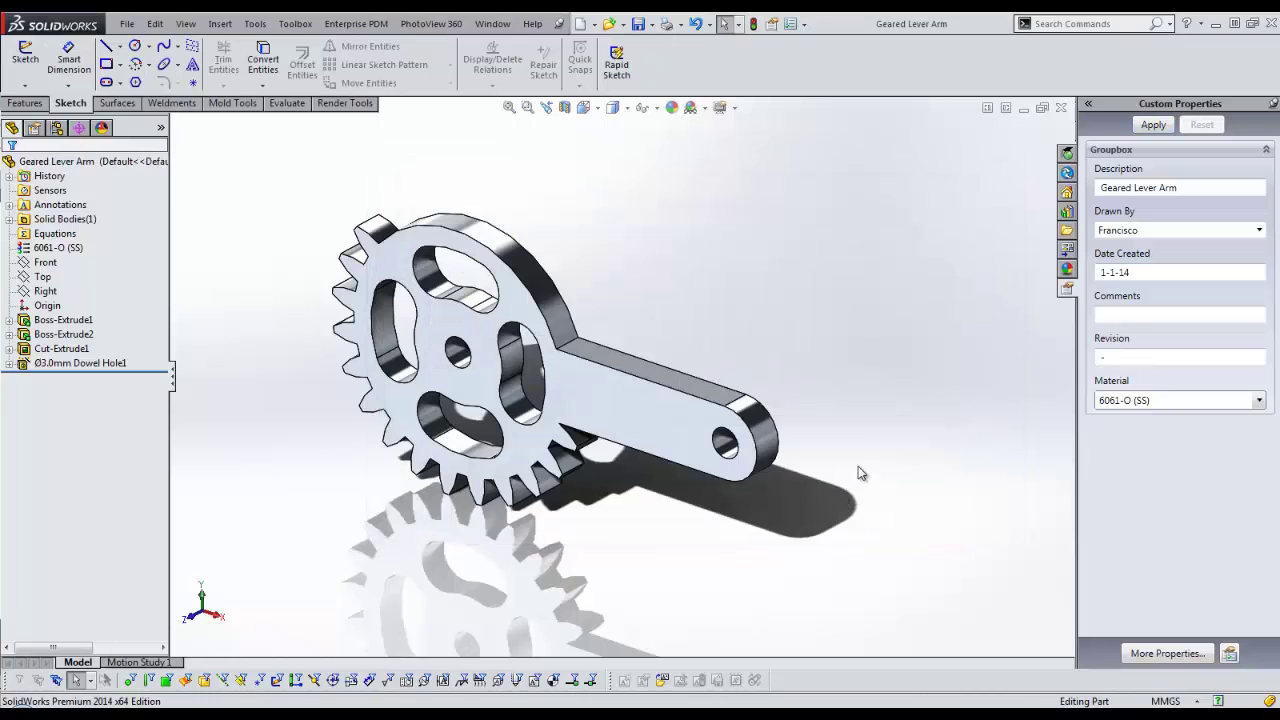
key(s)
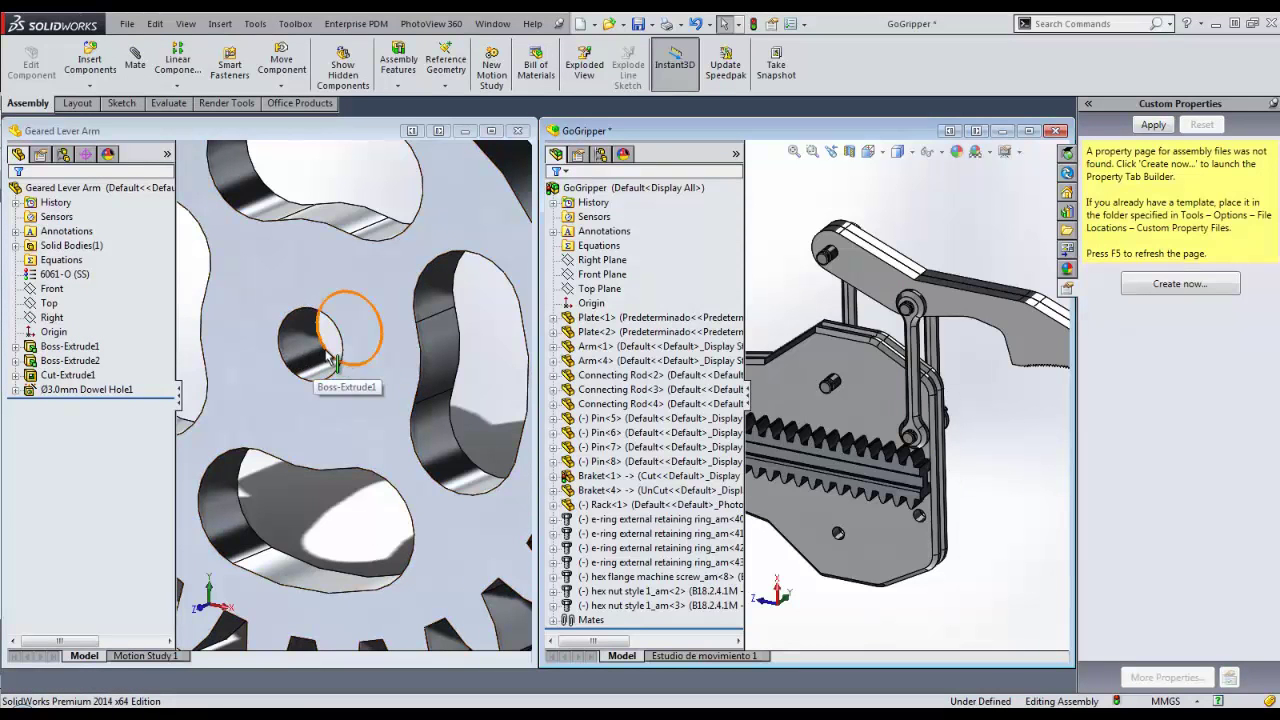
Drag Geared Lever Arm into the maximized GoGripper assembly and swing its arm up-left.
mouse_move(333, 360)
mouse_down()
mouse_move(345, 333)
mouse_move(829, 290)
mouse_move(845, 382)
mouse_up()
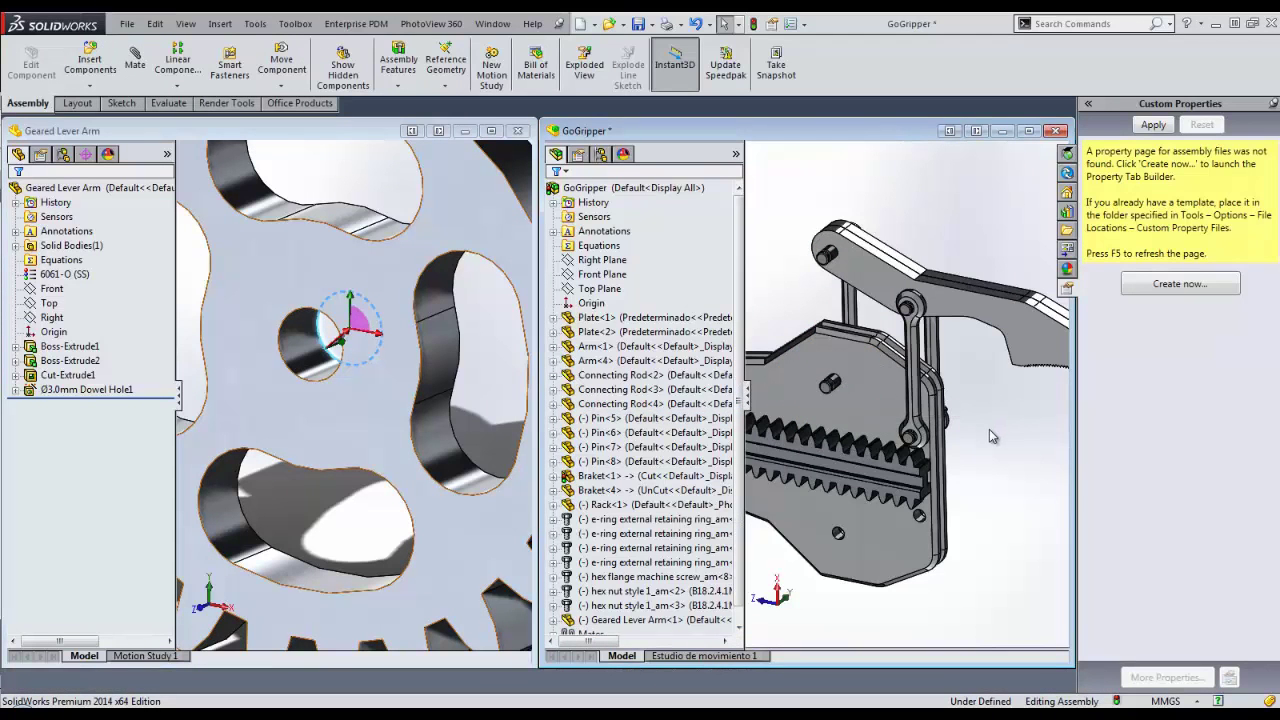
click(1027, 131)
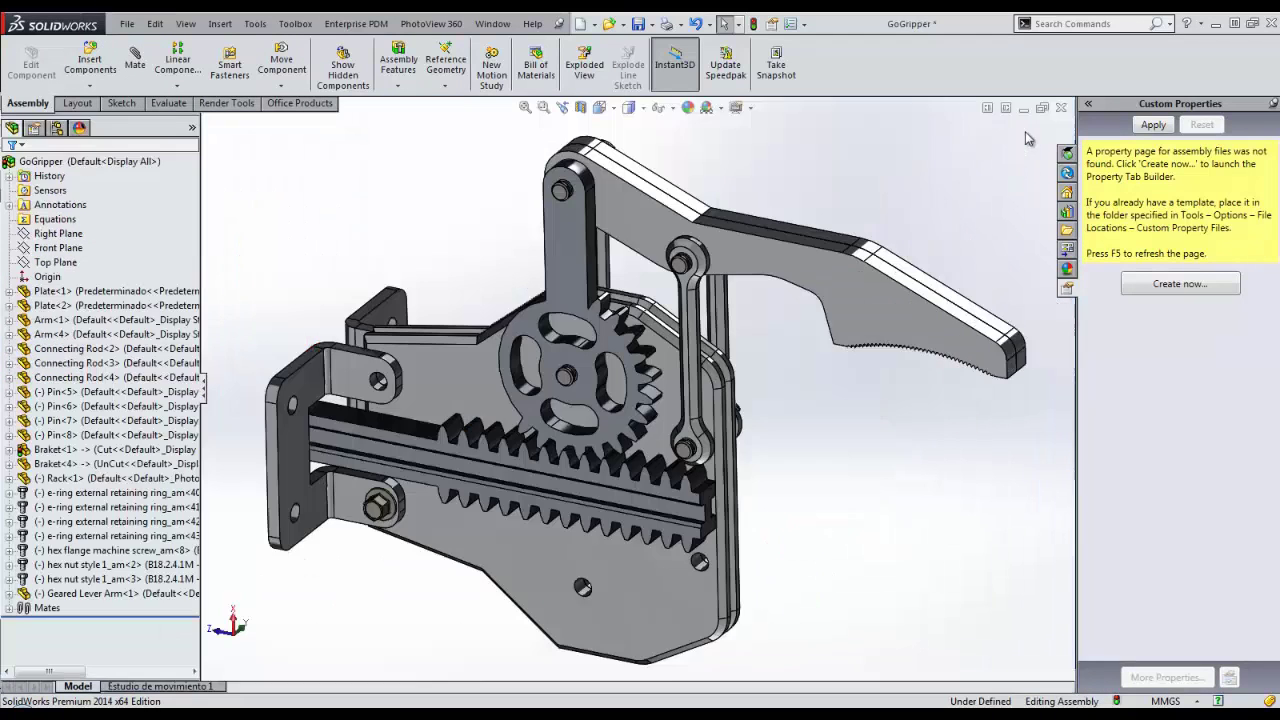
drag(586, 242, 488, 223)
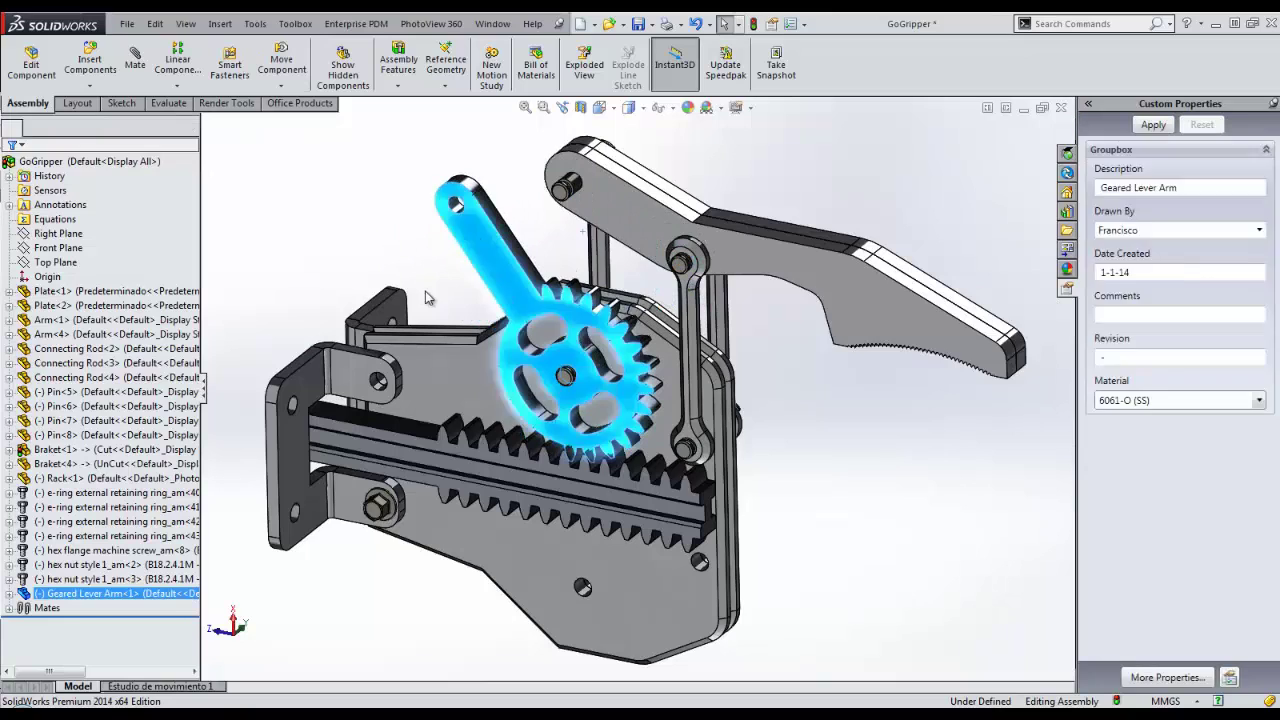
key(Escape)
scroll(535, 188, down, 5)
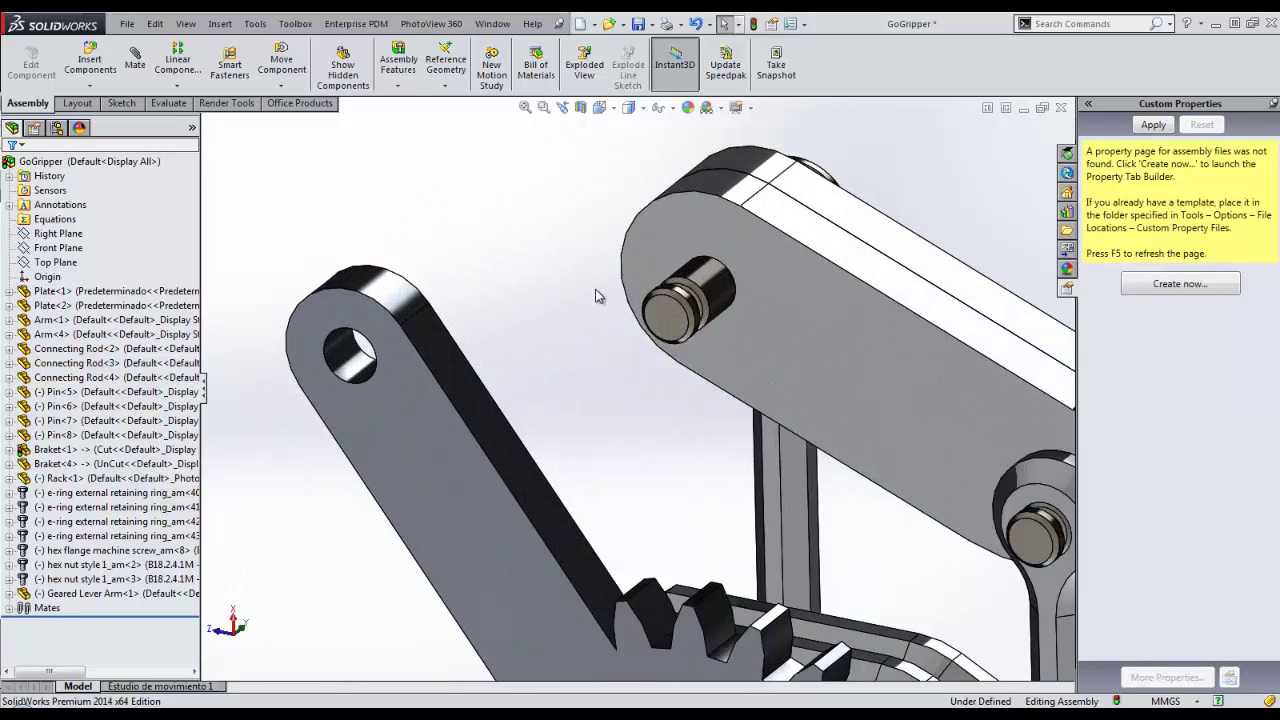
Mate the lever arm's end hole concentric with the upper arm's pin, then zoom out.
click(347, 363)
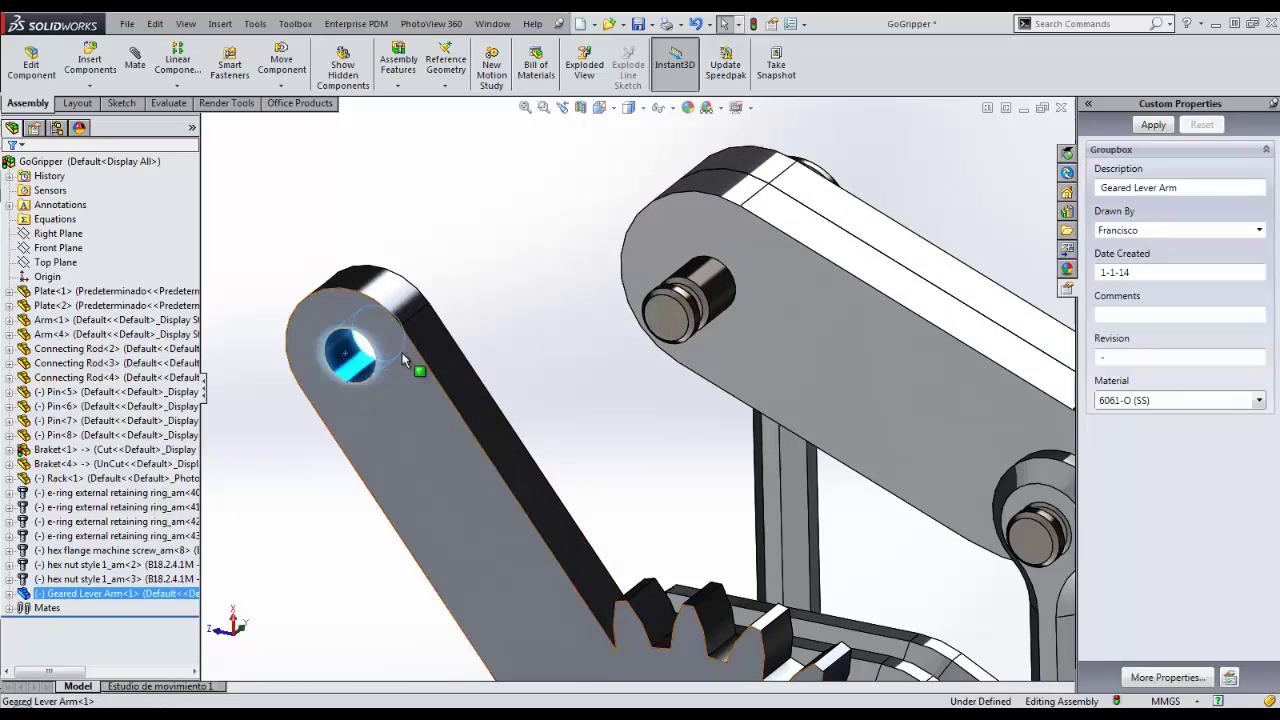
ctrl+click(715, 285)
ctrl+click(715, 285)
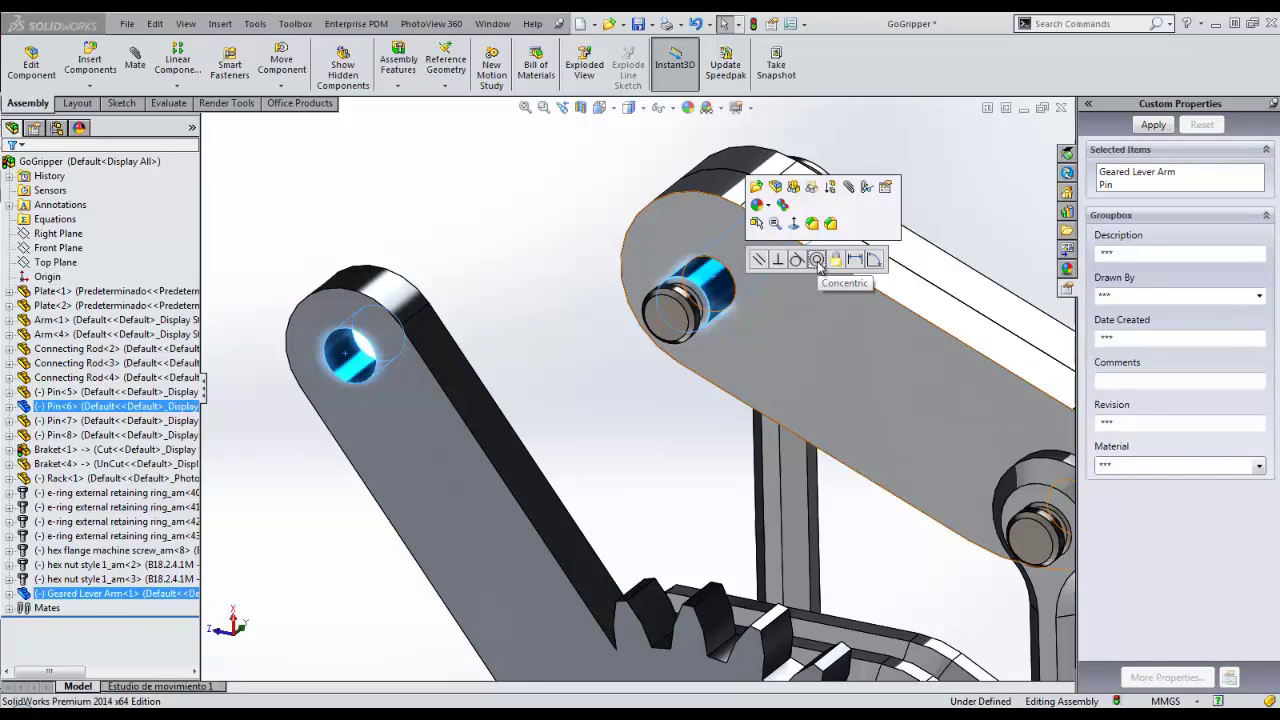
click(817, 261)
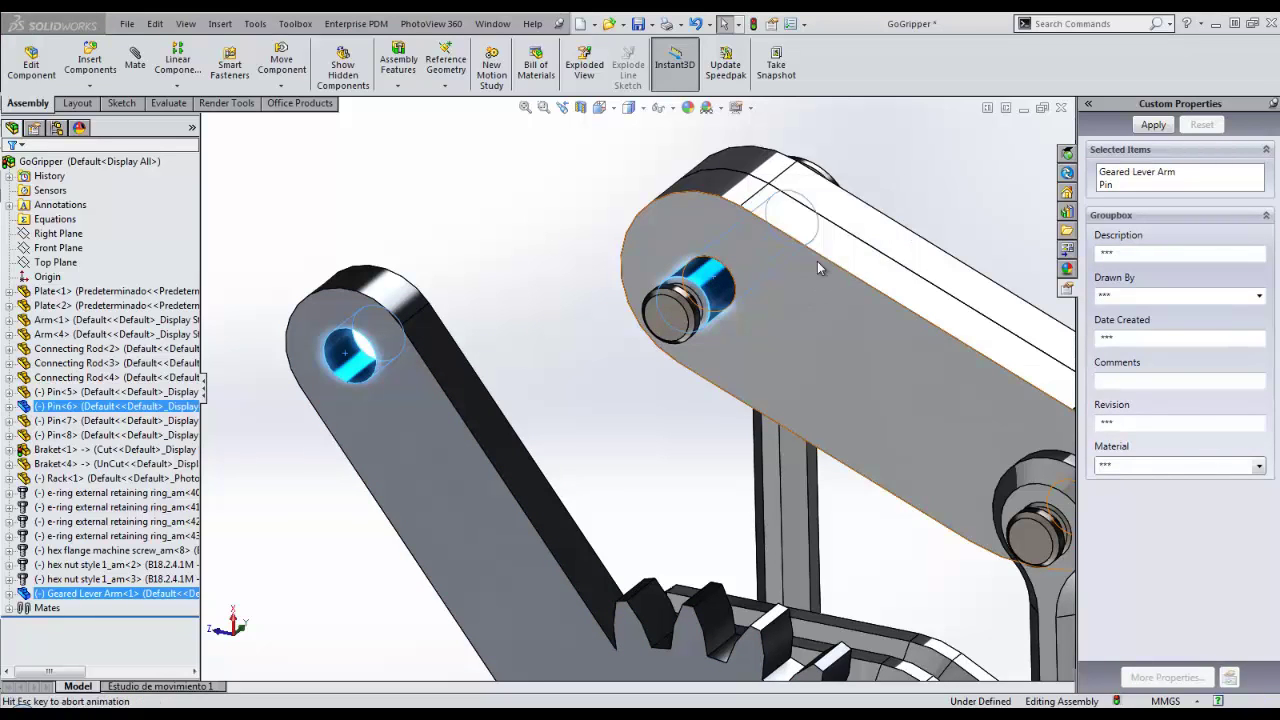
scroll(555, 410, up, 2)
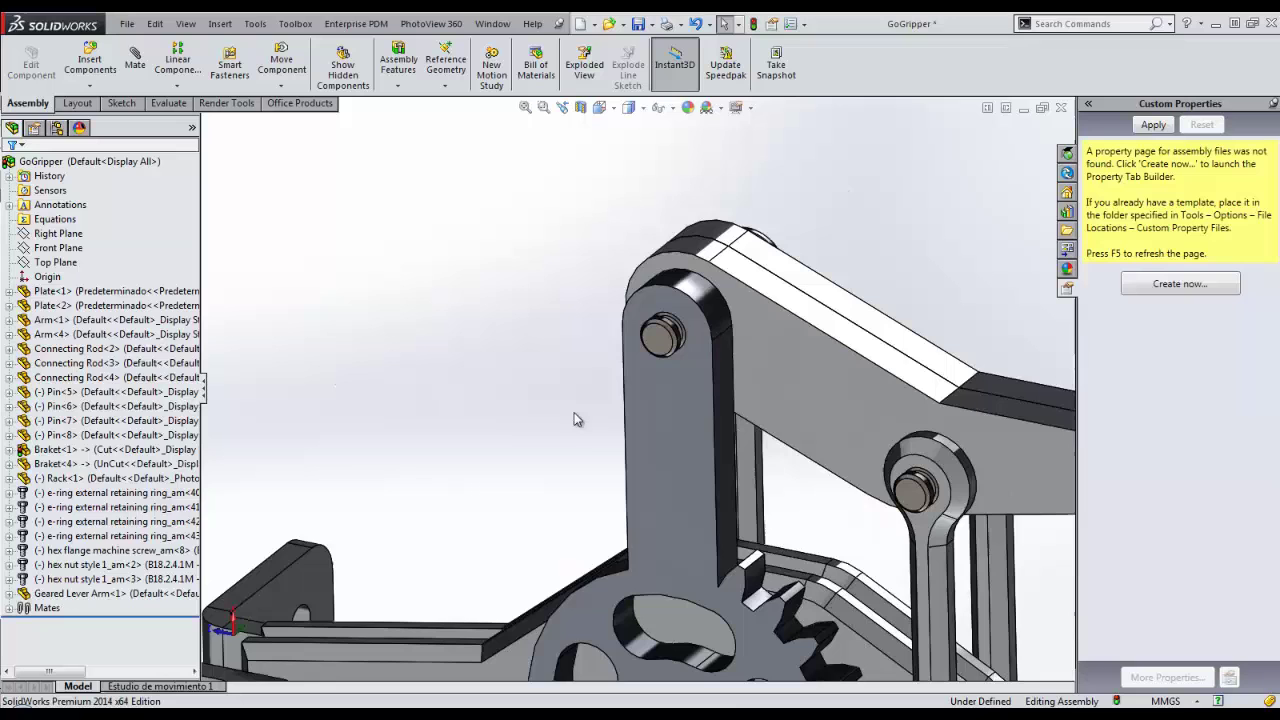
scroll(697, 583, up, 3)
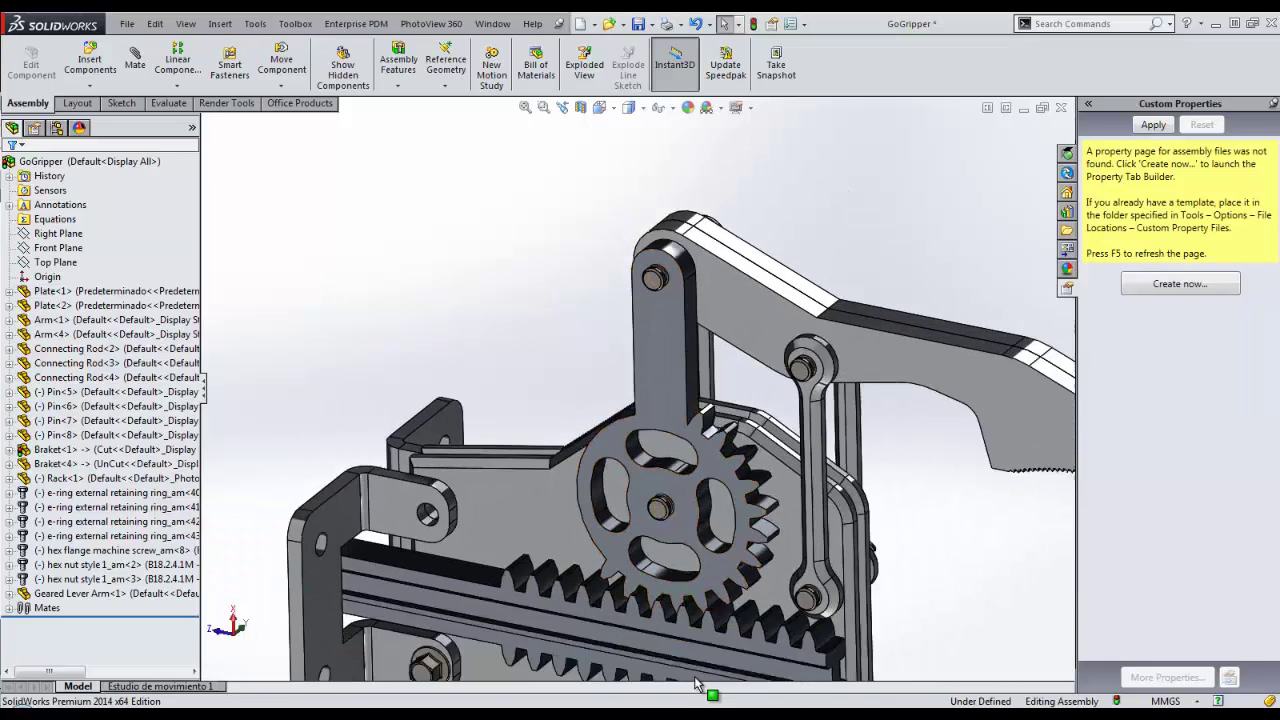
scroll(697, 583, down, 3)
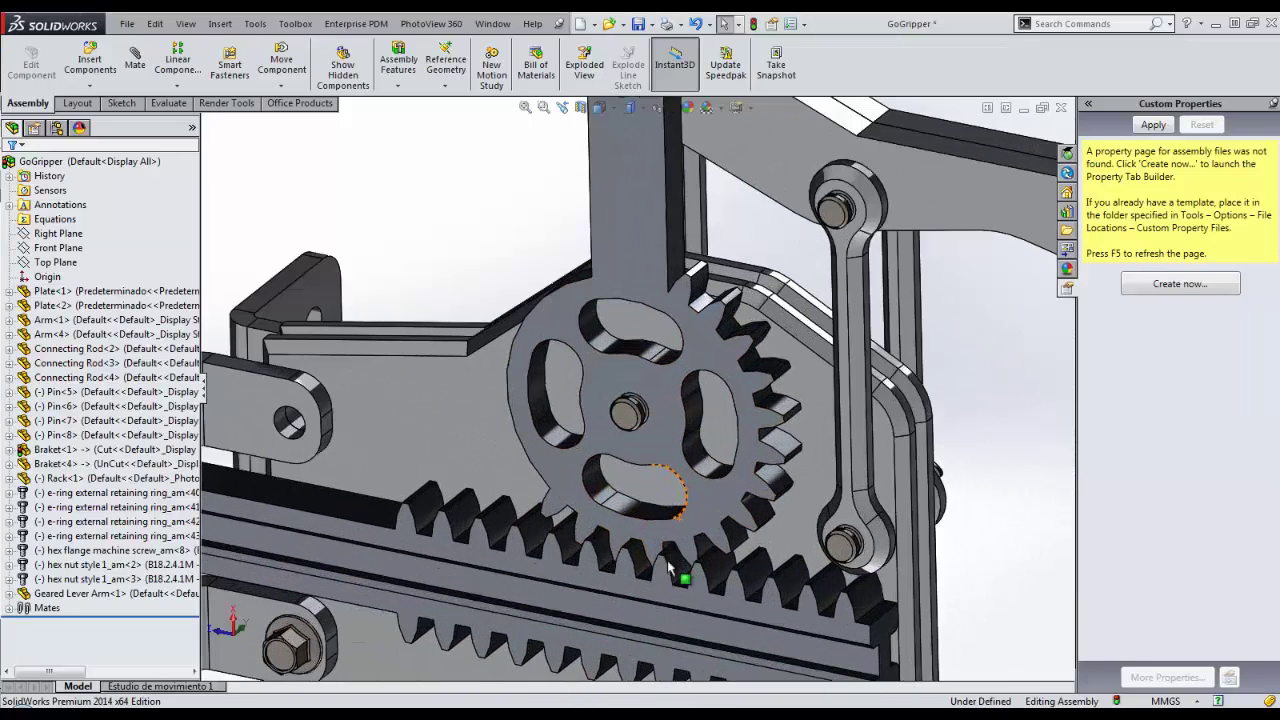
Expand the Geared Lever Arm's Boss-Extrude1 to inspect the gear's Sketch1.
click(10, 593)
click(25, 607)
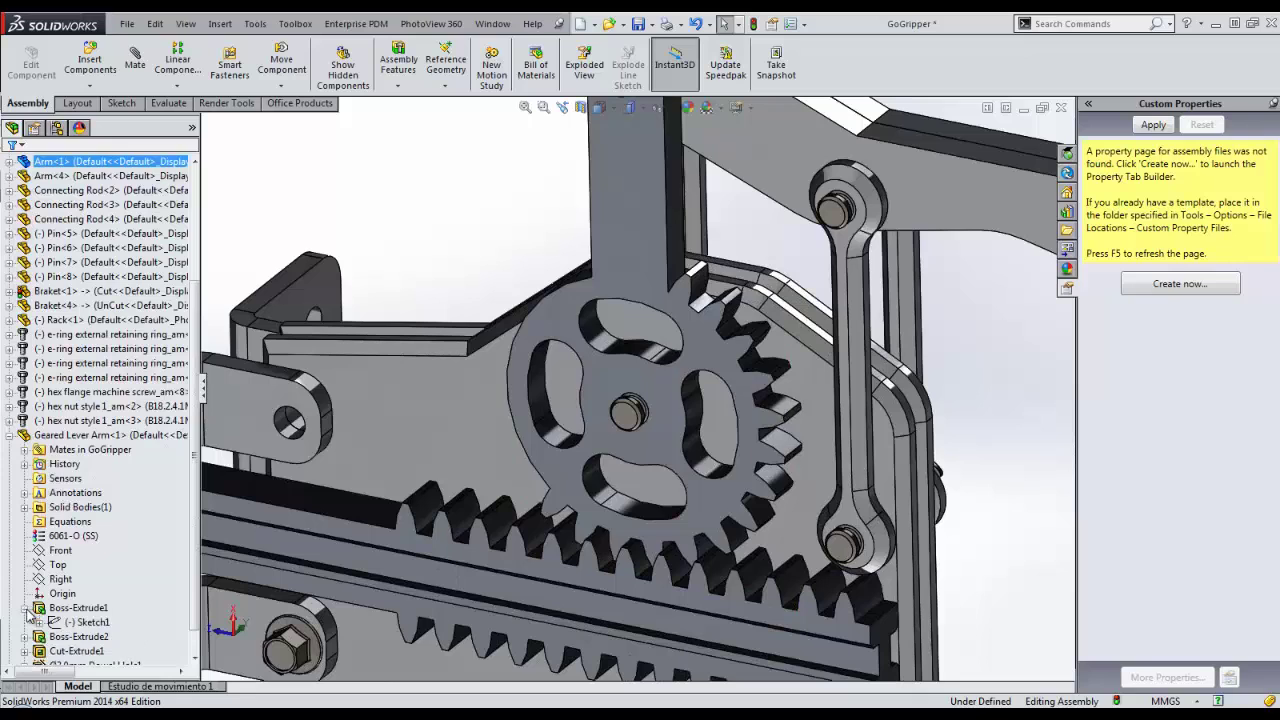
click(76, 615)
click(377, 229)
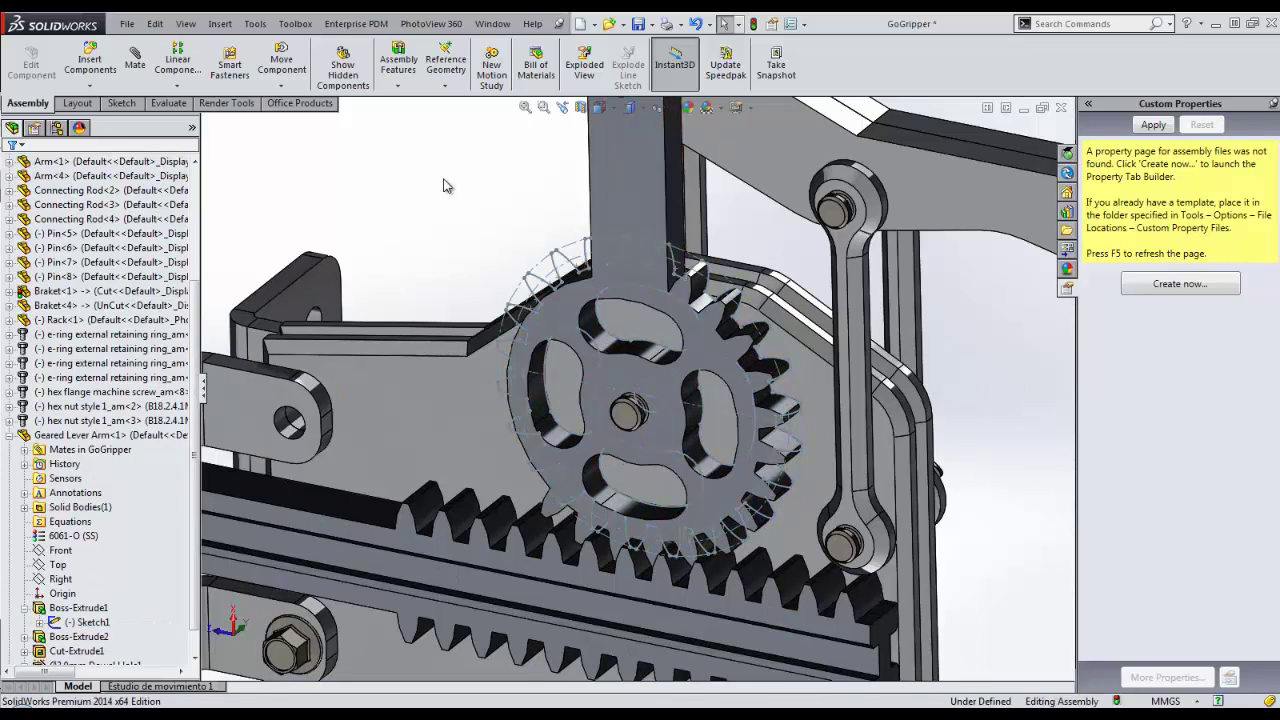
scroll(643, 636, down, 3)
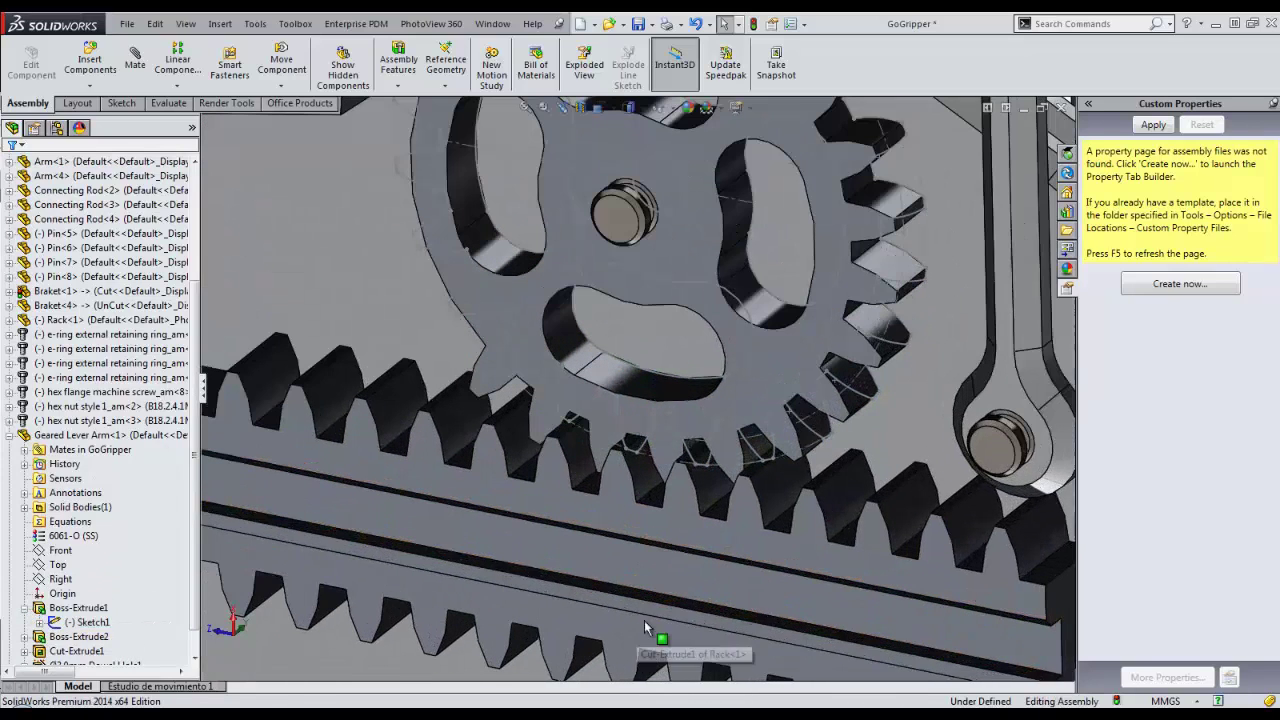
Add a rack-and-pinion mate between the lever's gear and the rack edge at 26.72mm pitch diameter.
click(605, 416)
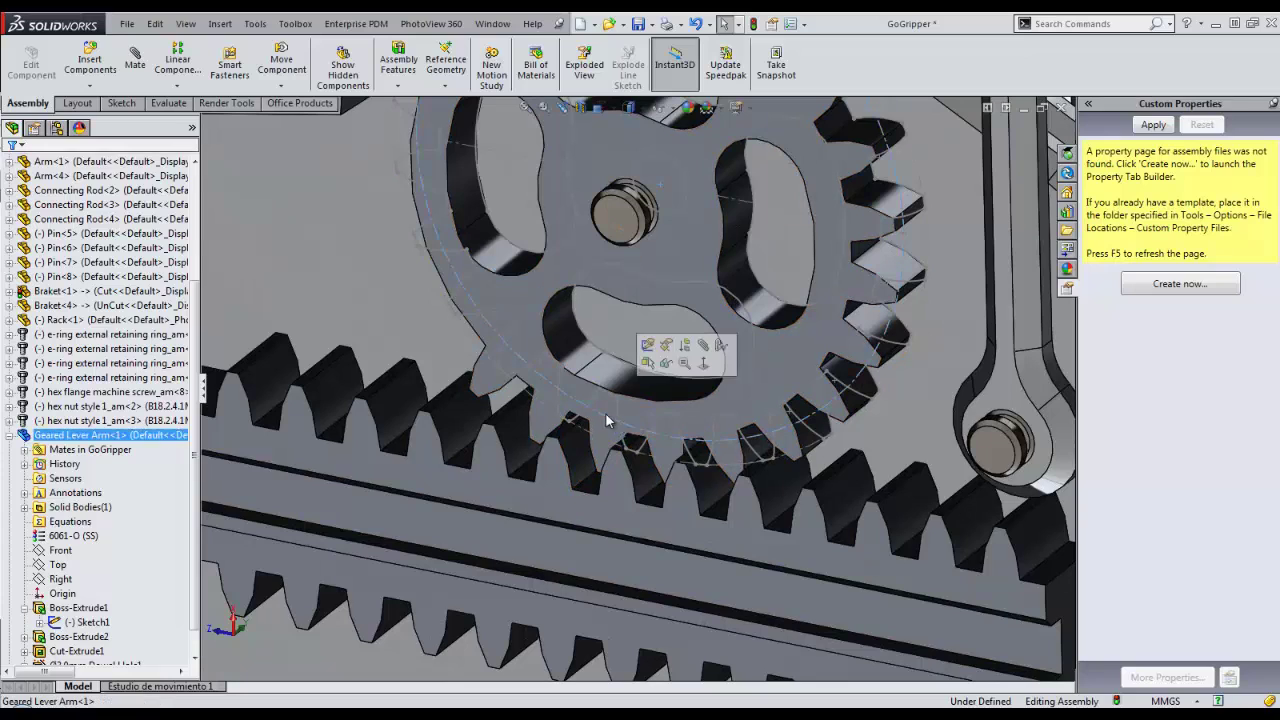
ctrl+click(644, 543)
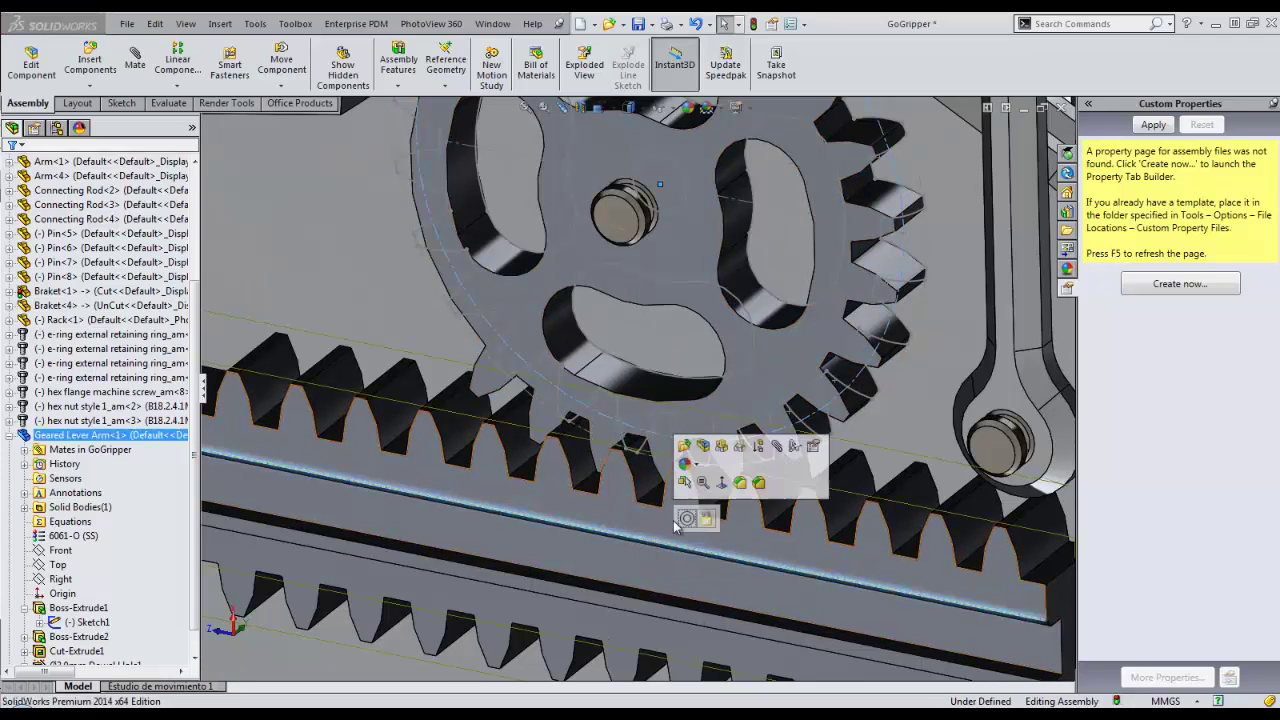
click(776, 450)
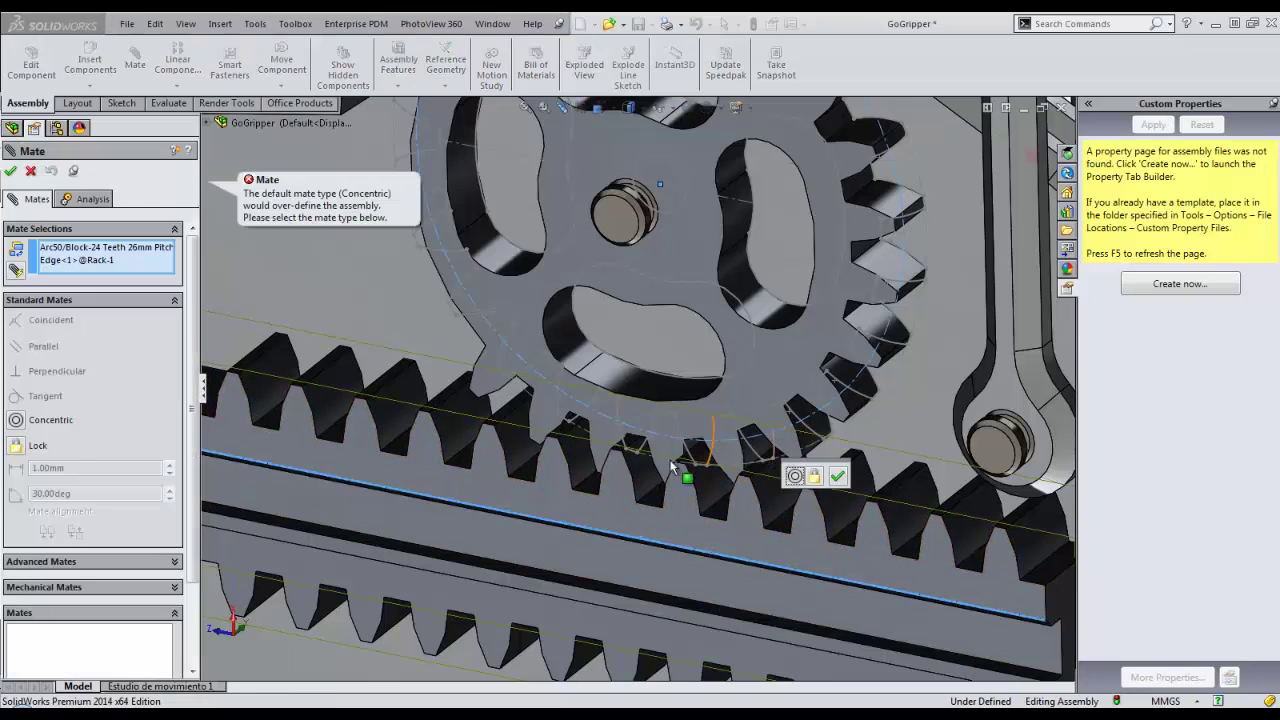
click(78, 587)
click(52, 384)
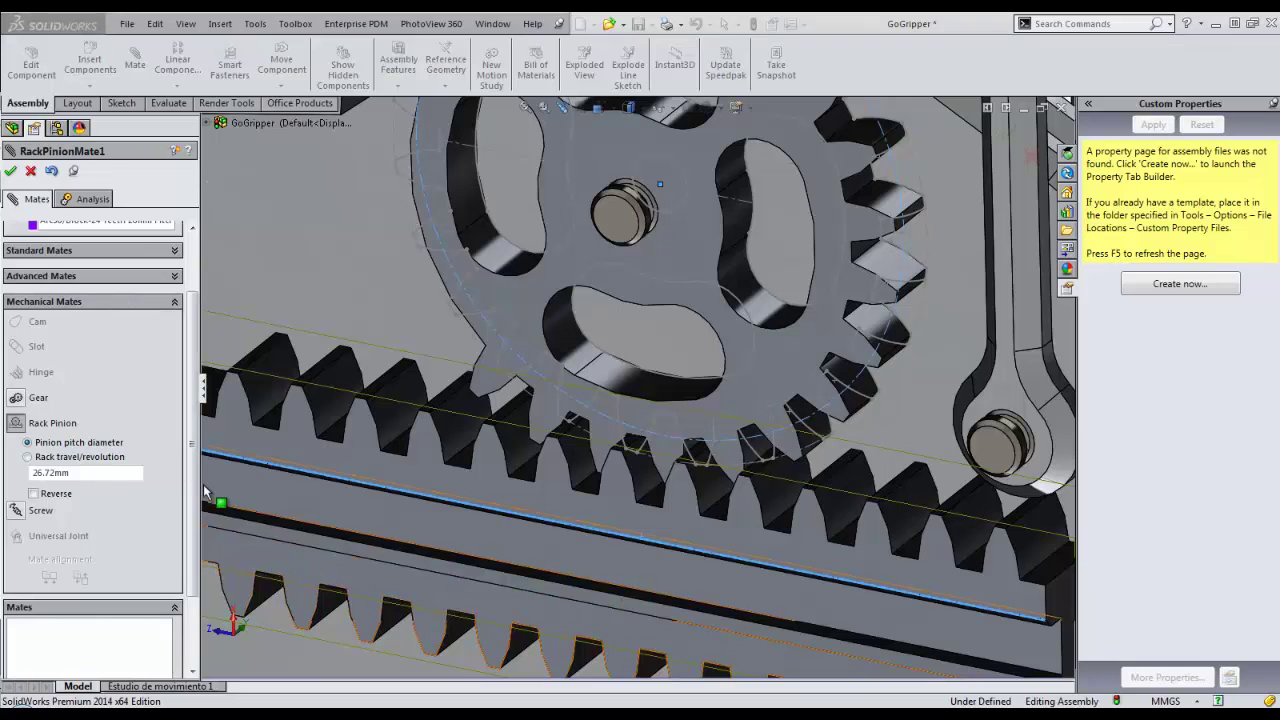
scroll(184, 500, up, 3)
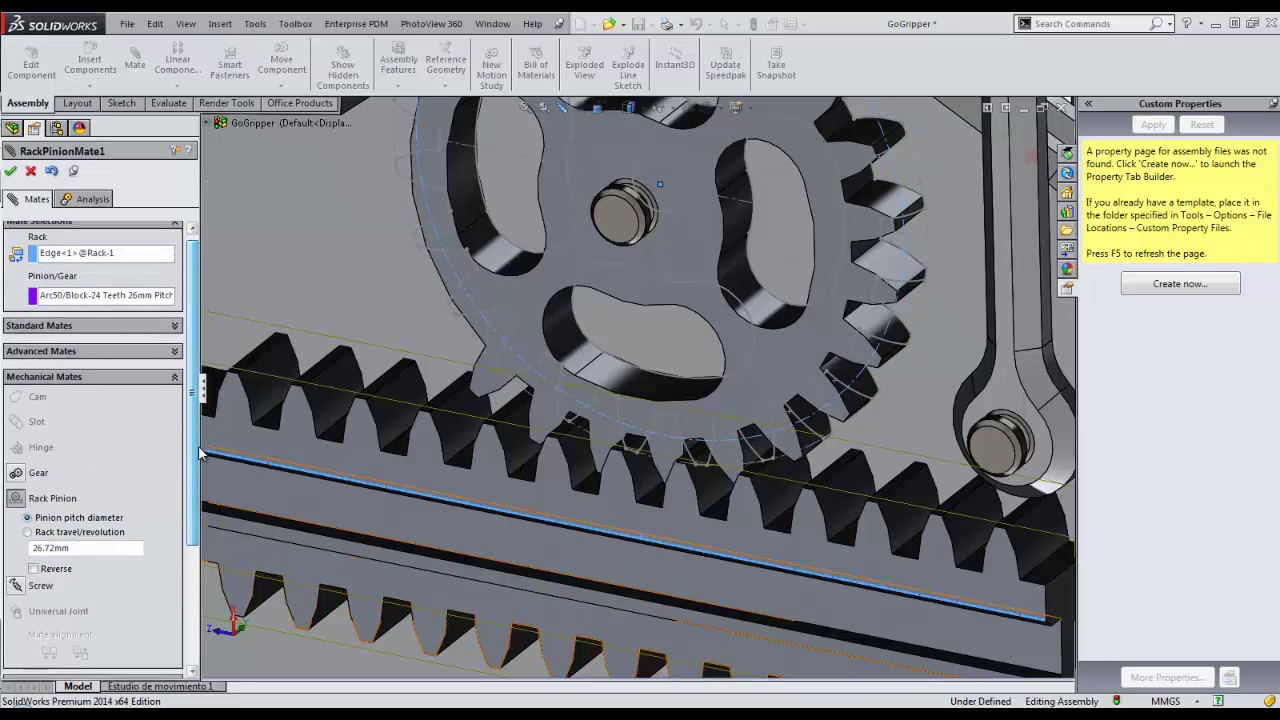
scroll(170, 476, down, 1)
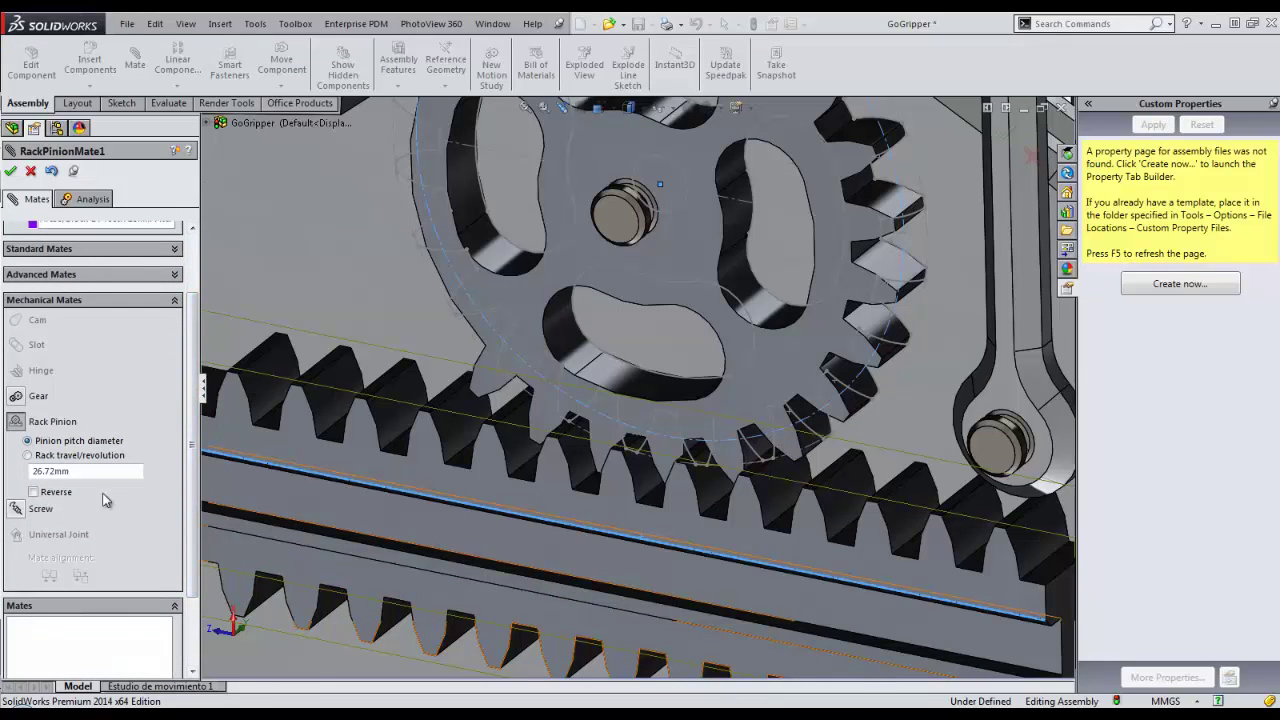
click(10, 172)
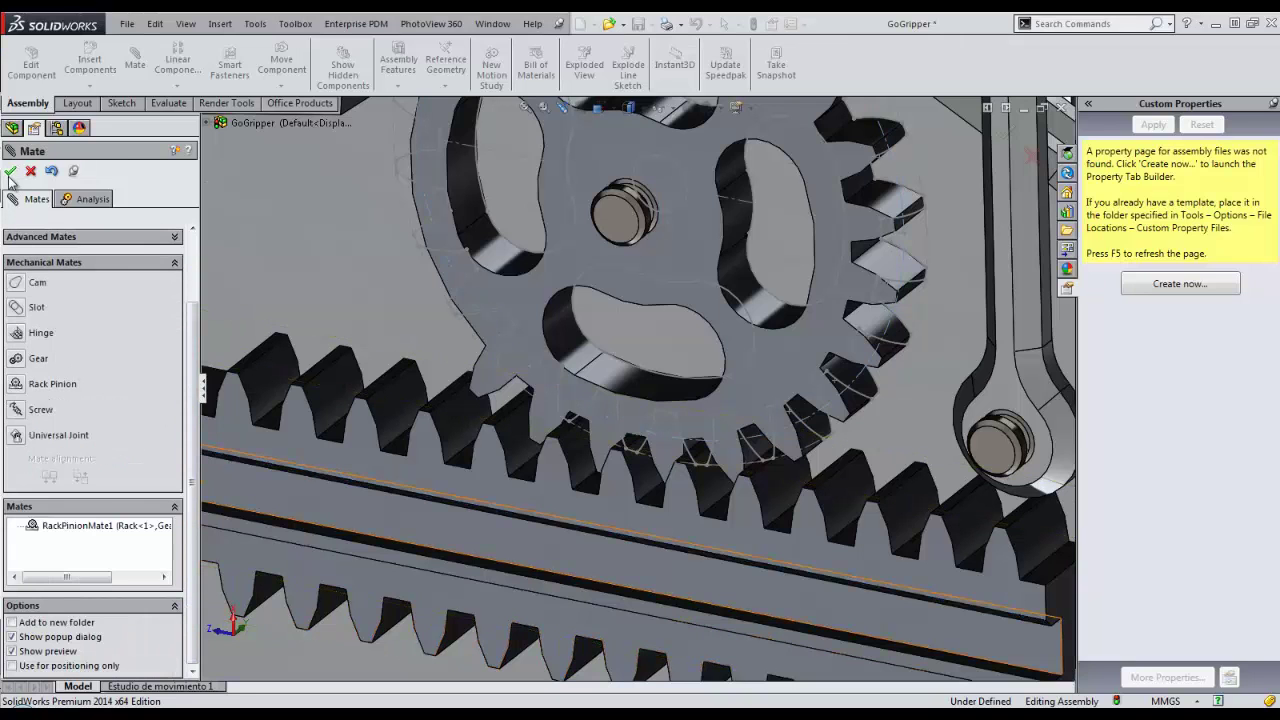
Fit the whole gripper in view and swing the geared arm to test the rack motion.
click(10, 172)
key(f)
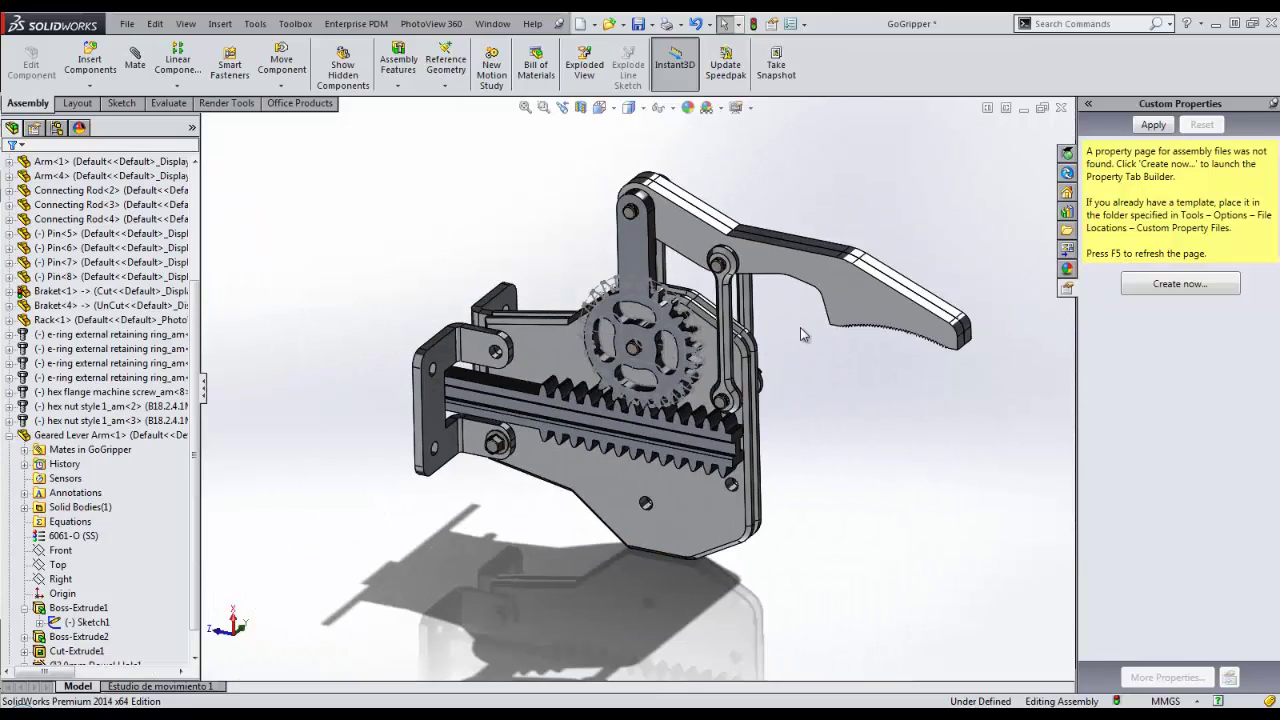
drag(846, 334, 676, 304)
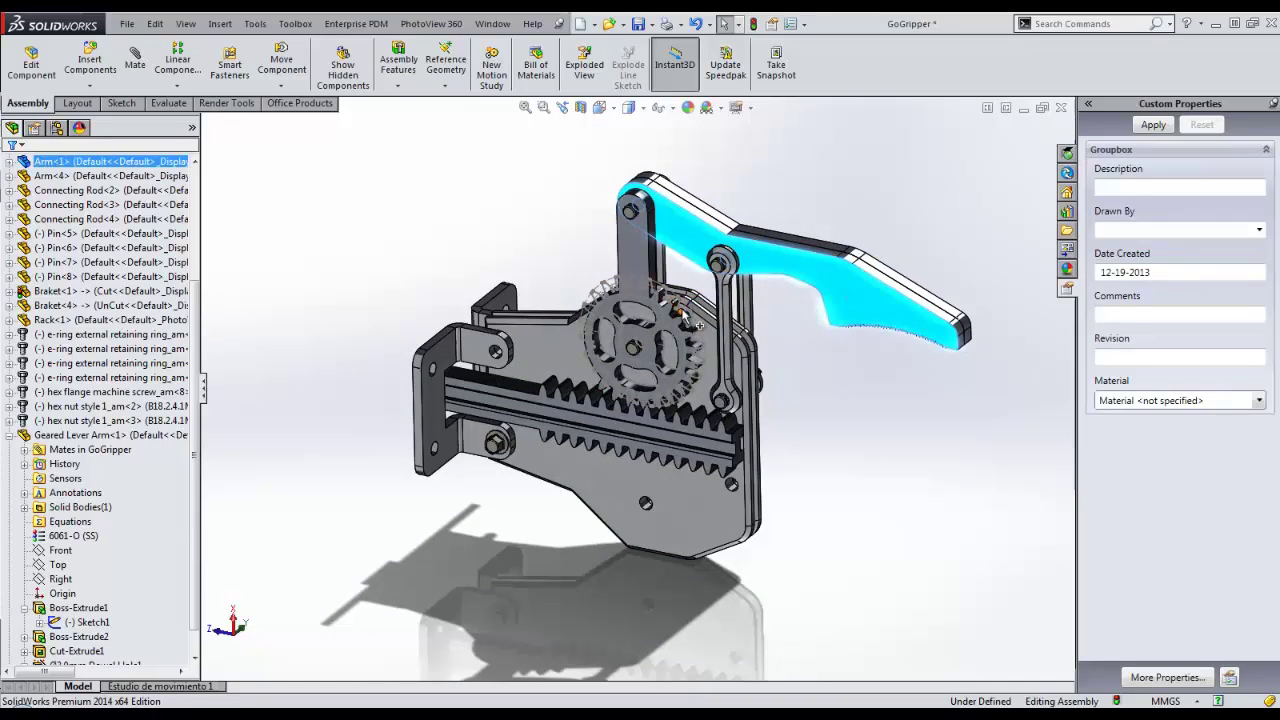
Hide the sketch outline around the Geared Lever Arm's gear and orbit toward the left bracket.
right_click(684, 316)
click(714, 285)
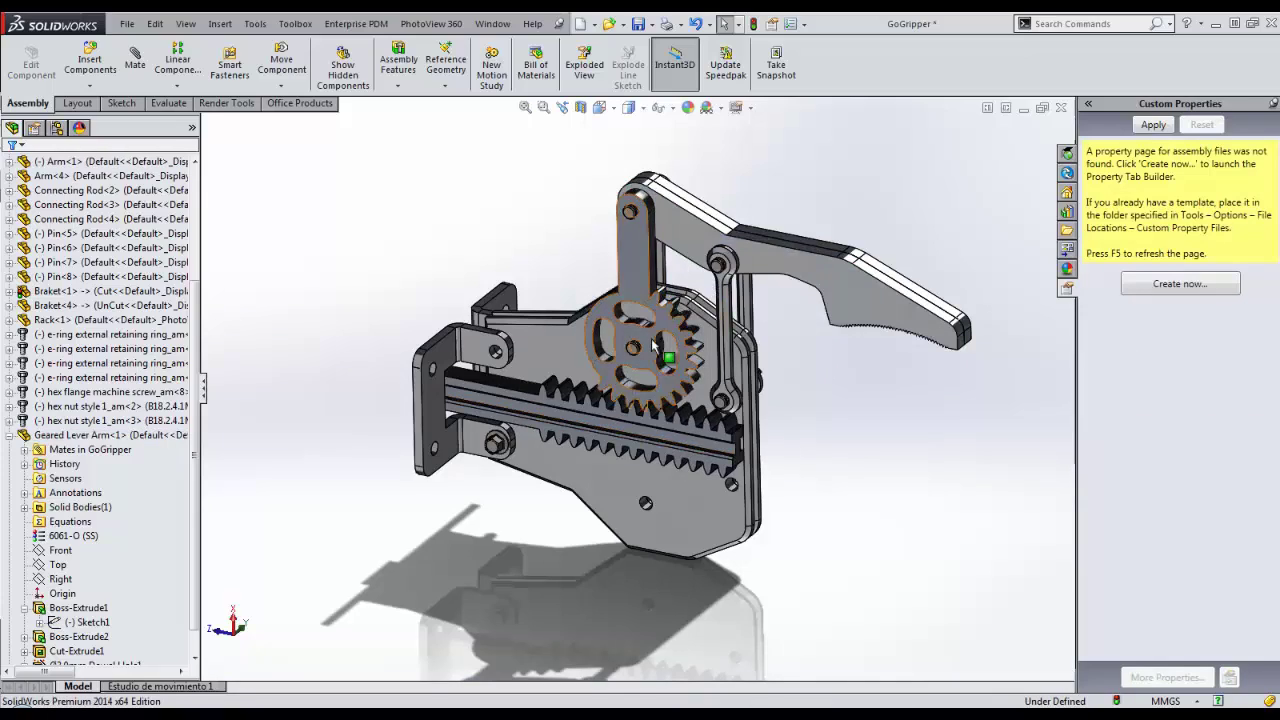
scroll(645, 350, down, 8)
scroll(616, 399, up, 3)
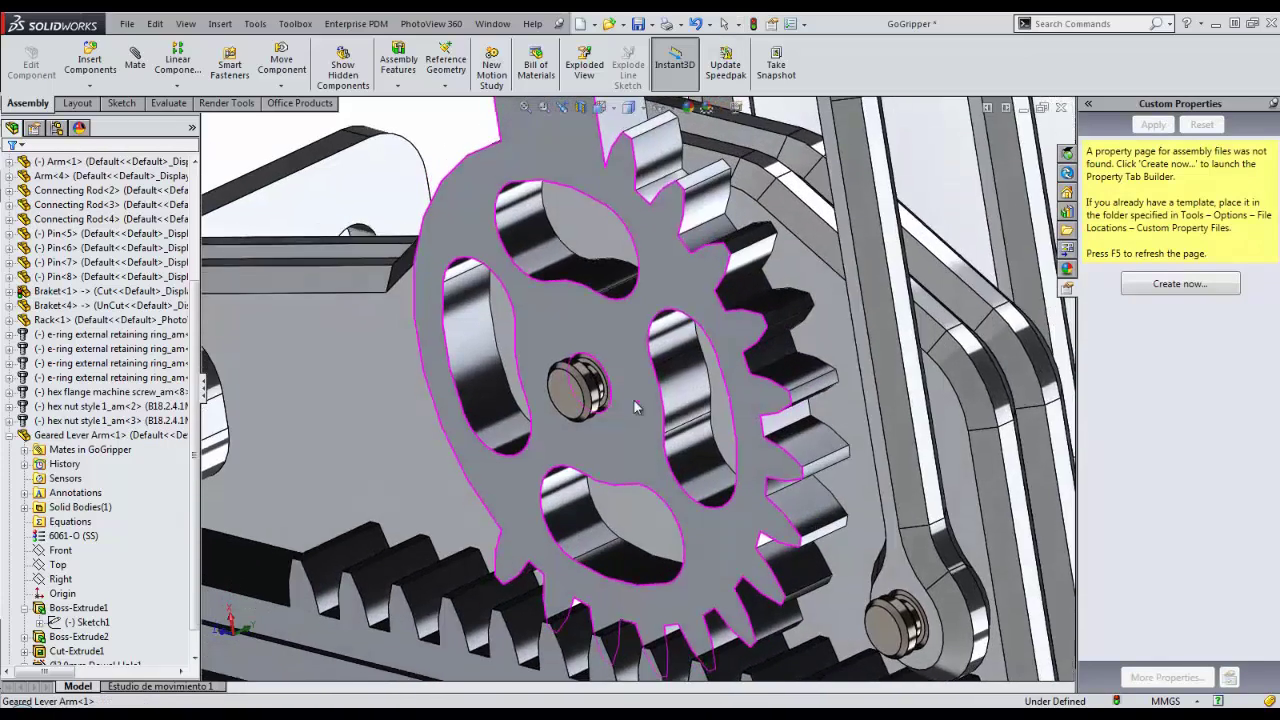
middle_drag(616, 399, 920, 387)
Drag an E-Ring 3CM1 from Toolbox ANSI Metric external Retaining Rings onto the gear's centre pin.
click(1068, 213)
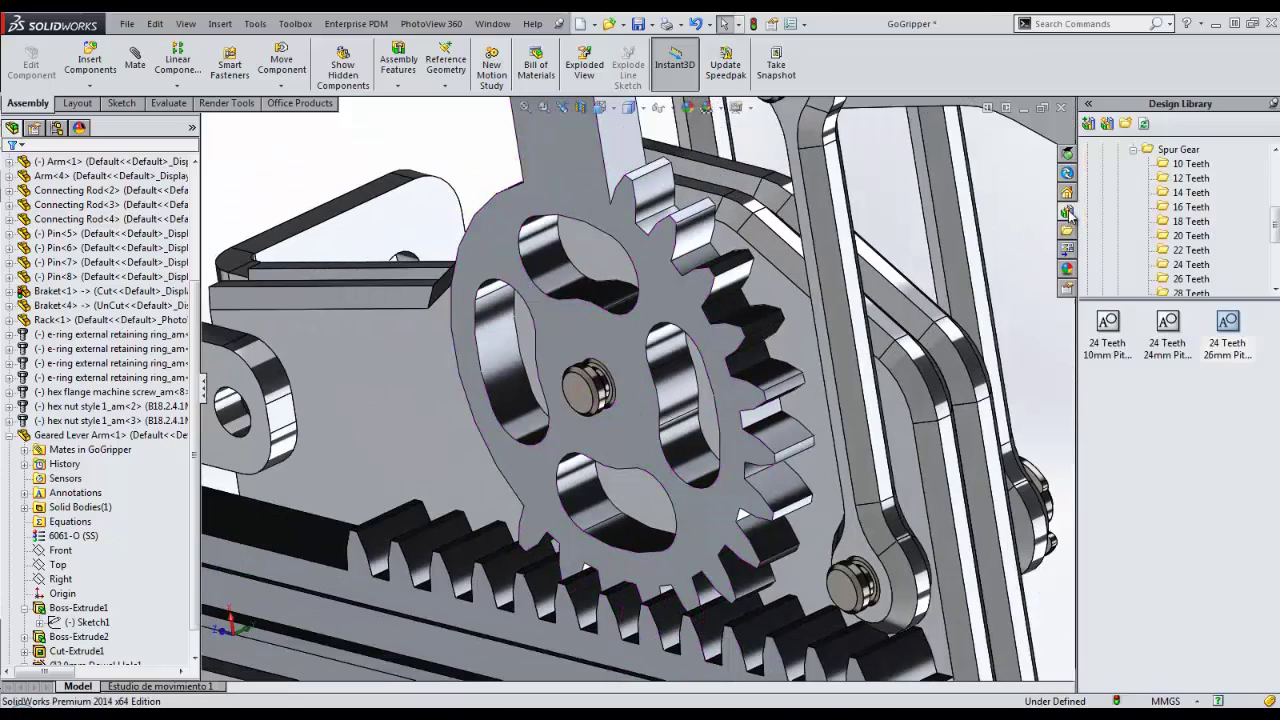
scroll(1116, 244, down, 3)
click(1130, 250)
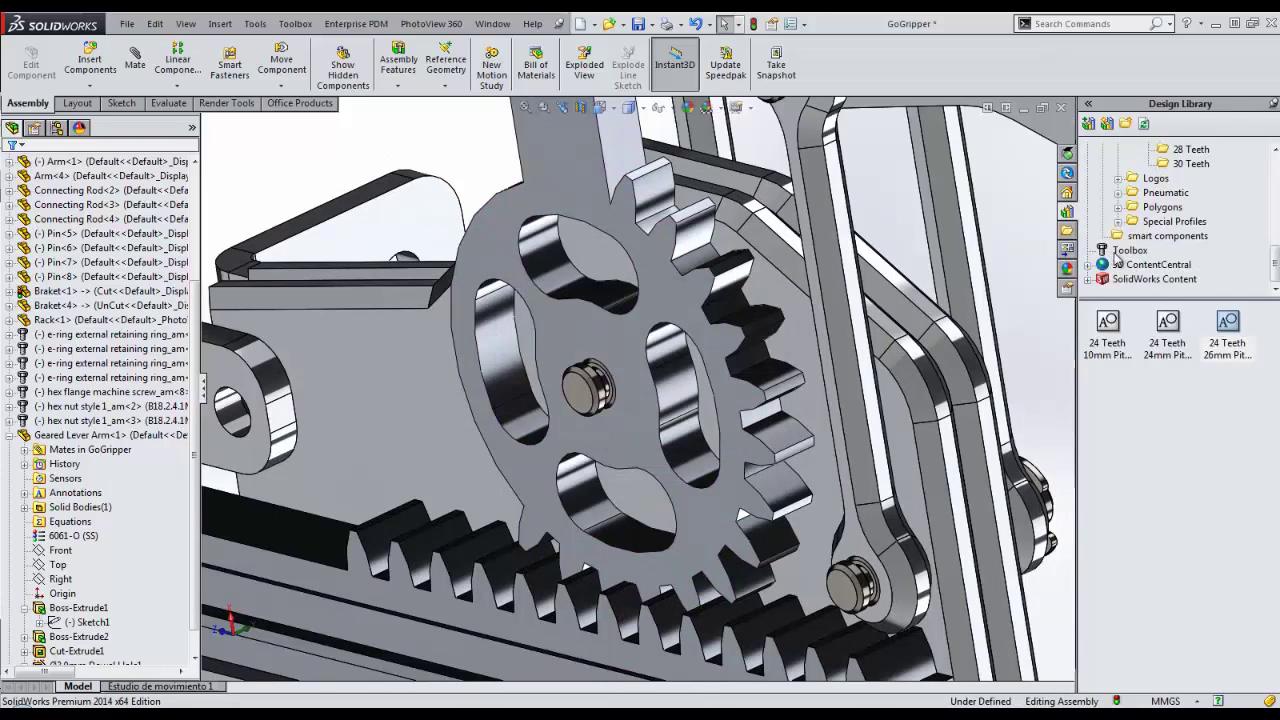
double_click(1206, 417)
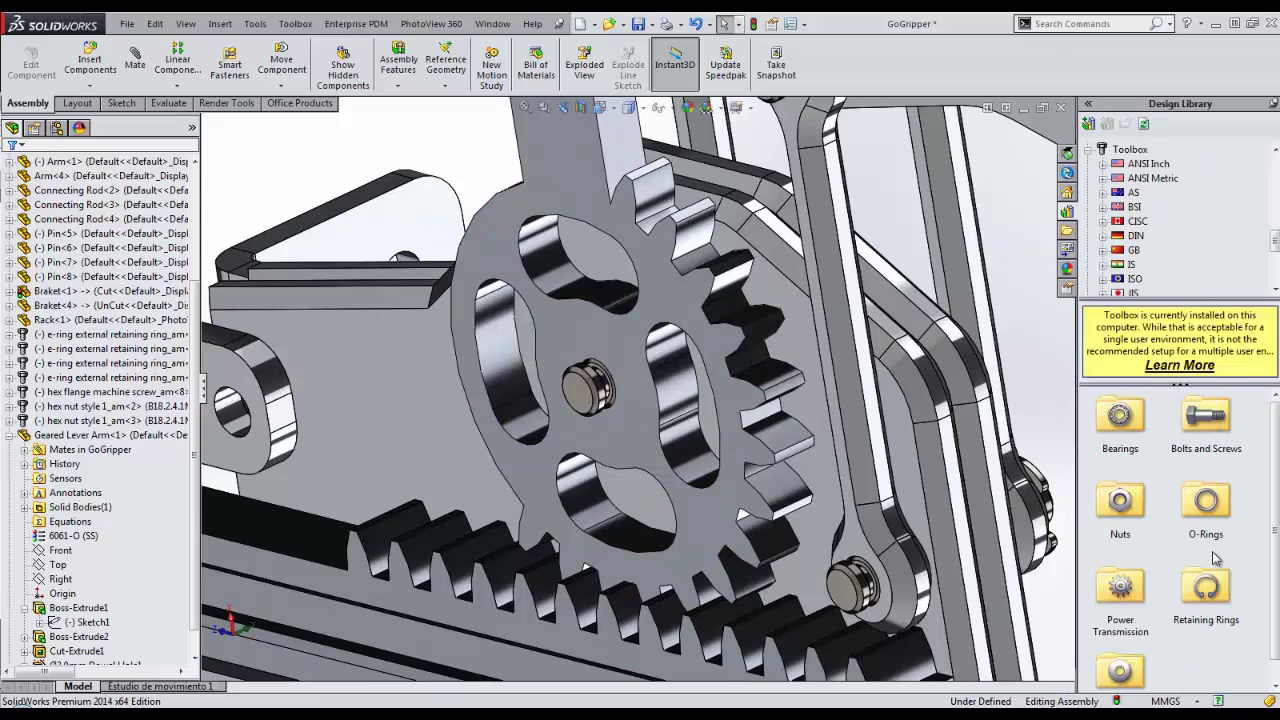
double_click(1206, 587)
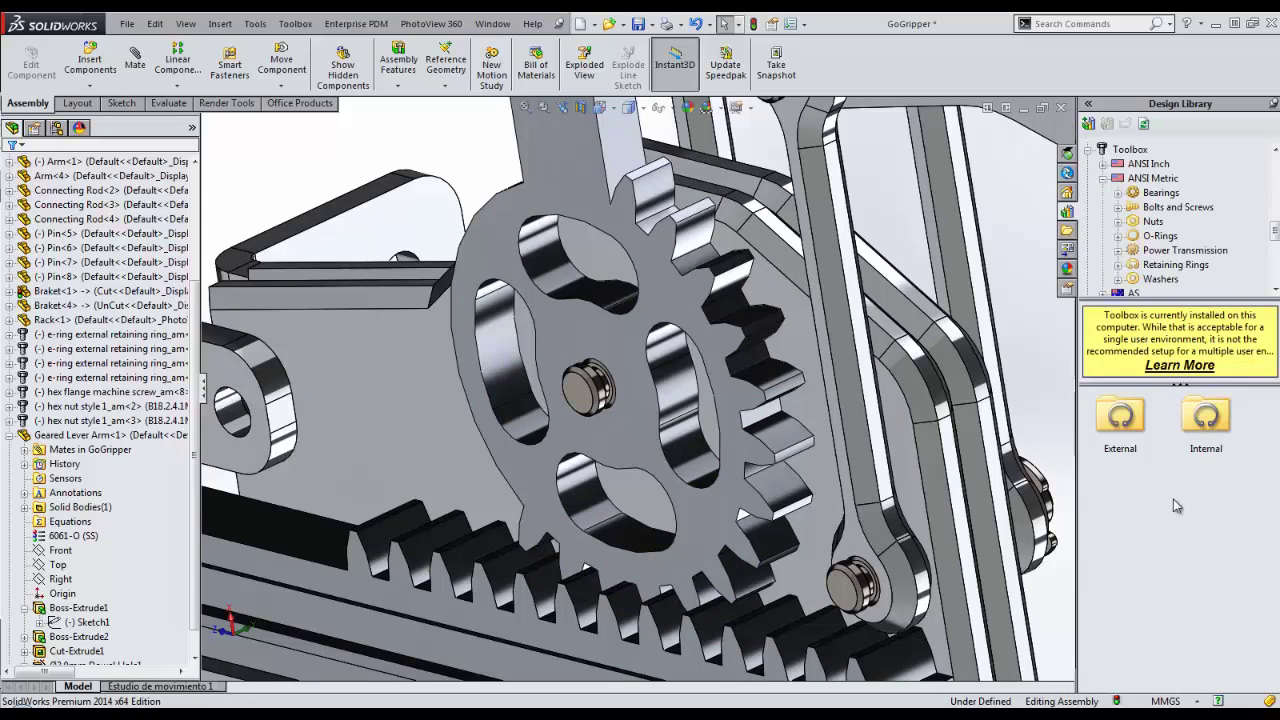
double_click(1120, 414)
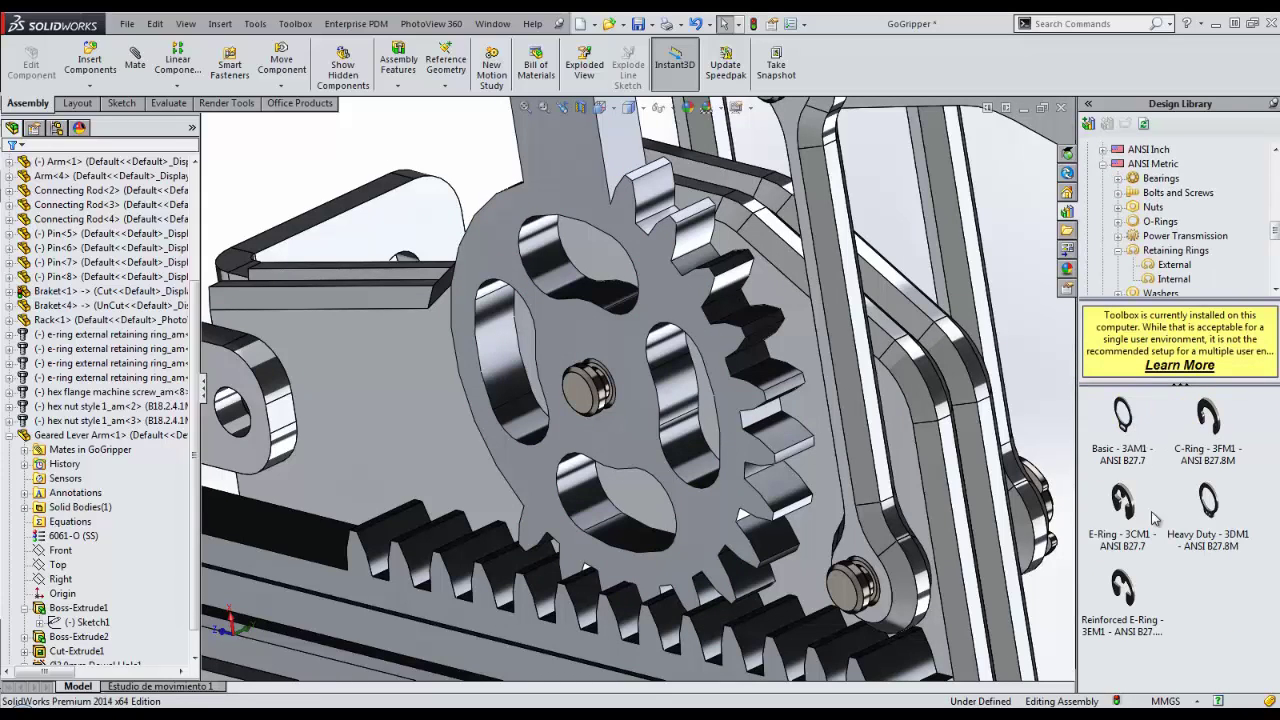
drag(1137, 545, 778, 474)
mouse_move(617, 383)
mouse_down()
mouse_move(748, 394)
mouse_move(665, 385)
mouse_move(612, 397)
mouse_up()
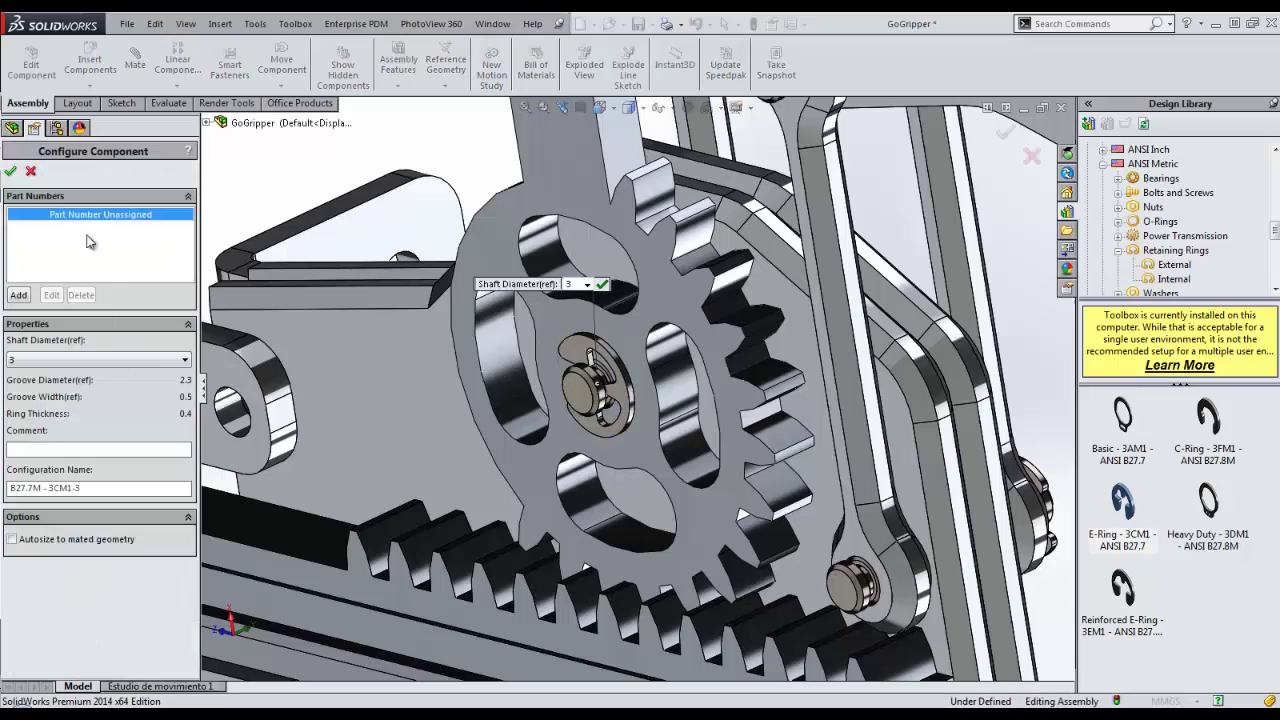
Accept shaft diameter 3 and add E-Rings to the lower pin, upper arm pin and other lower pin.
click(12, 172)
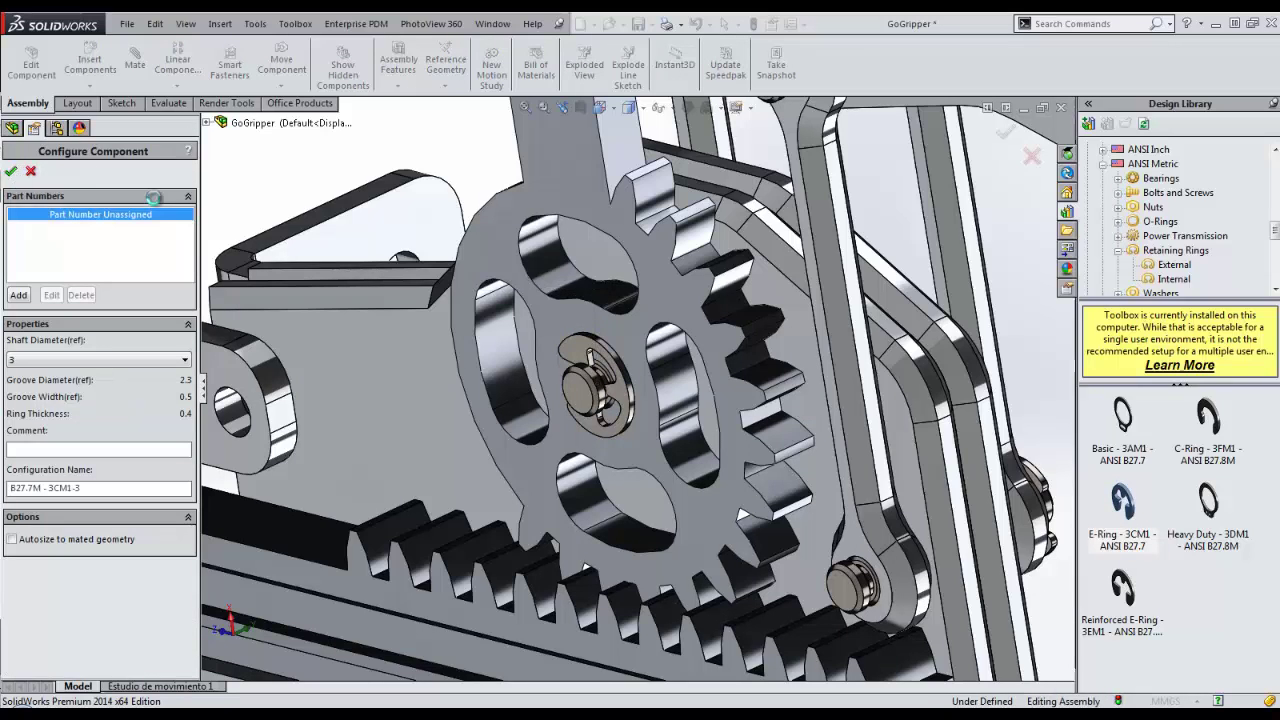
click(884, 598)
scroll(790, 458, up, 5)
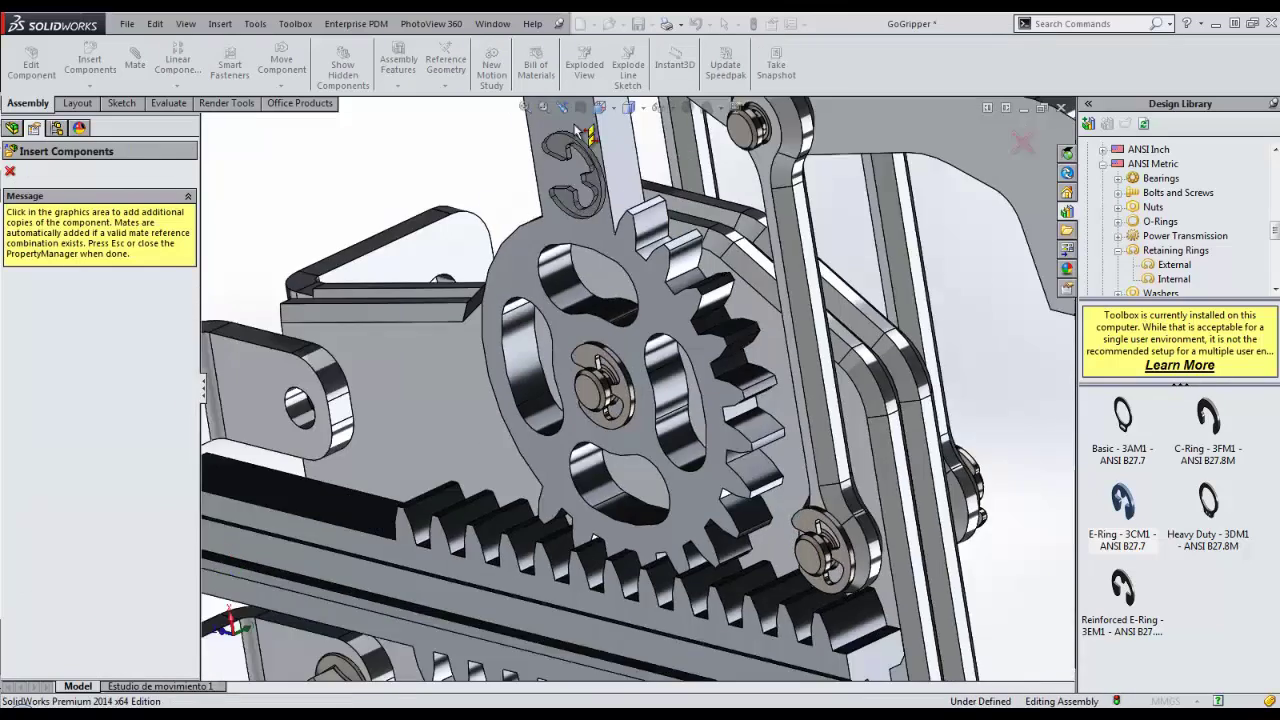
scroll(660, 390, down, 6)
scroll(650, 358, down, 2)
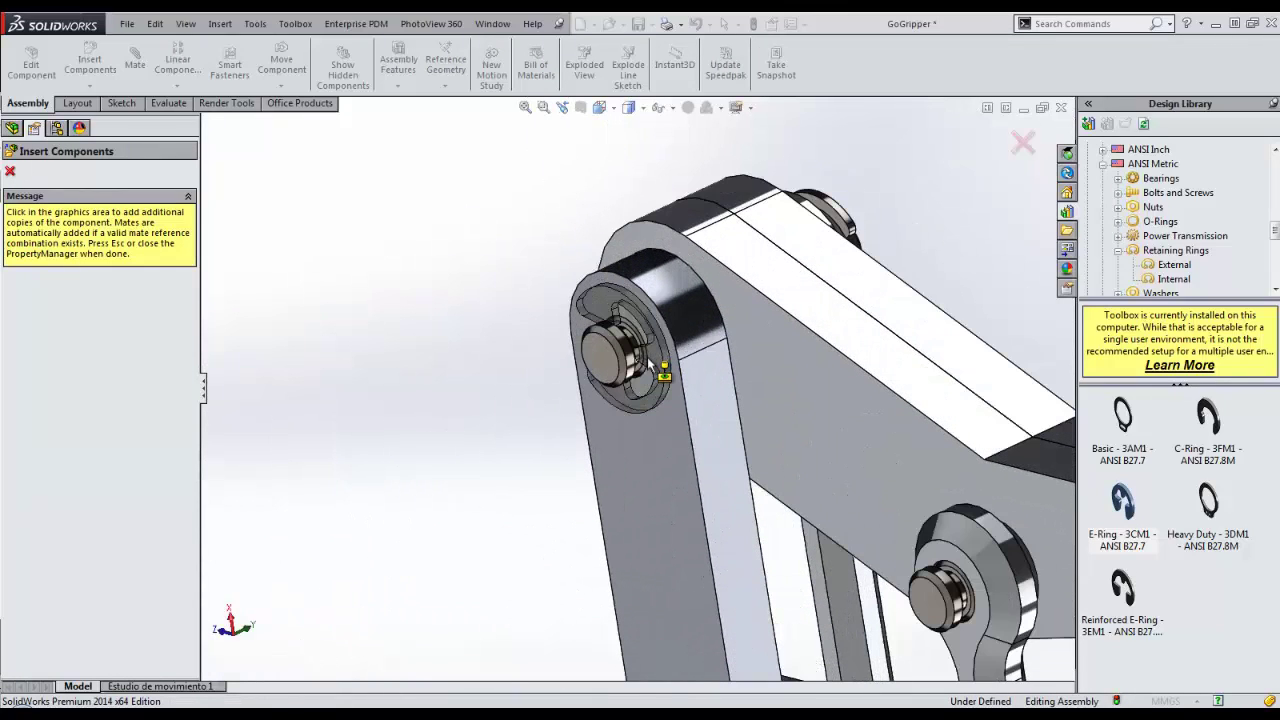
click(664, 374)
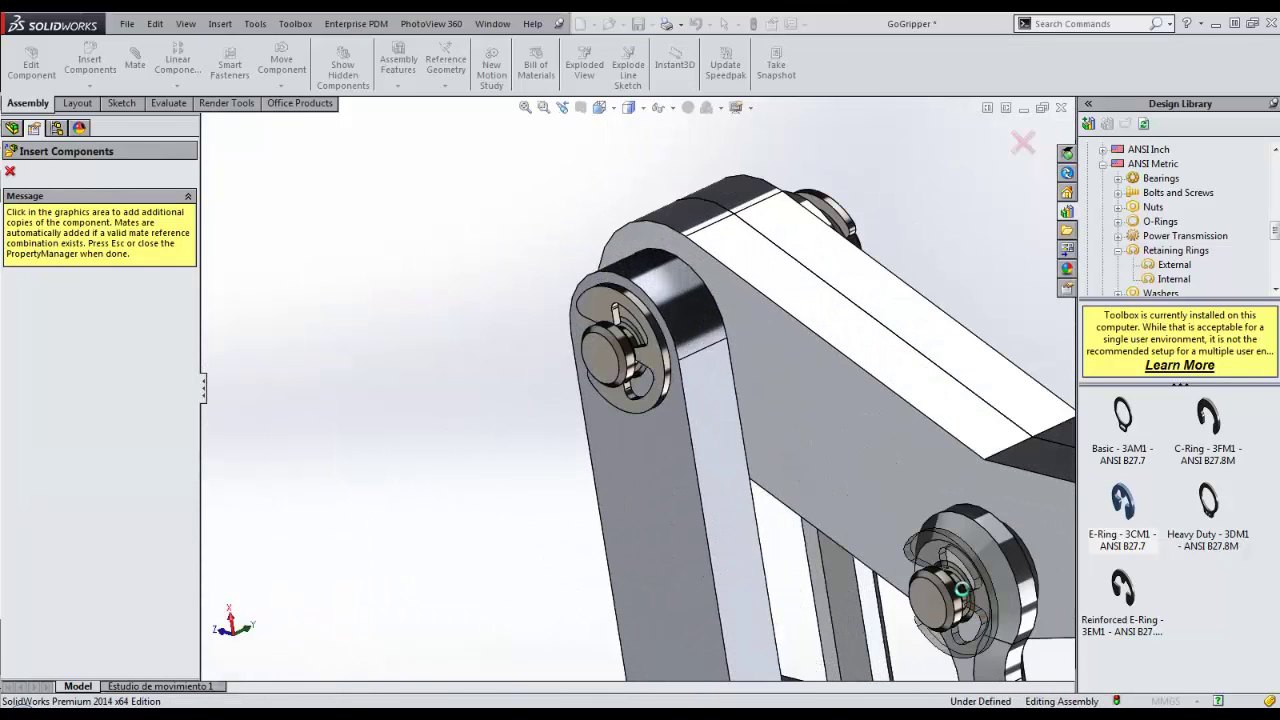
click(960, 590)
scroll(900, 600, up, 6)
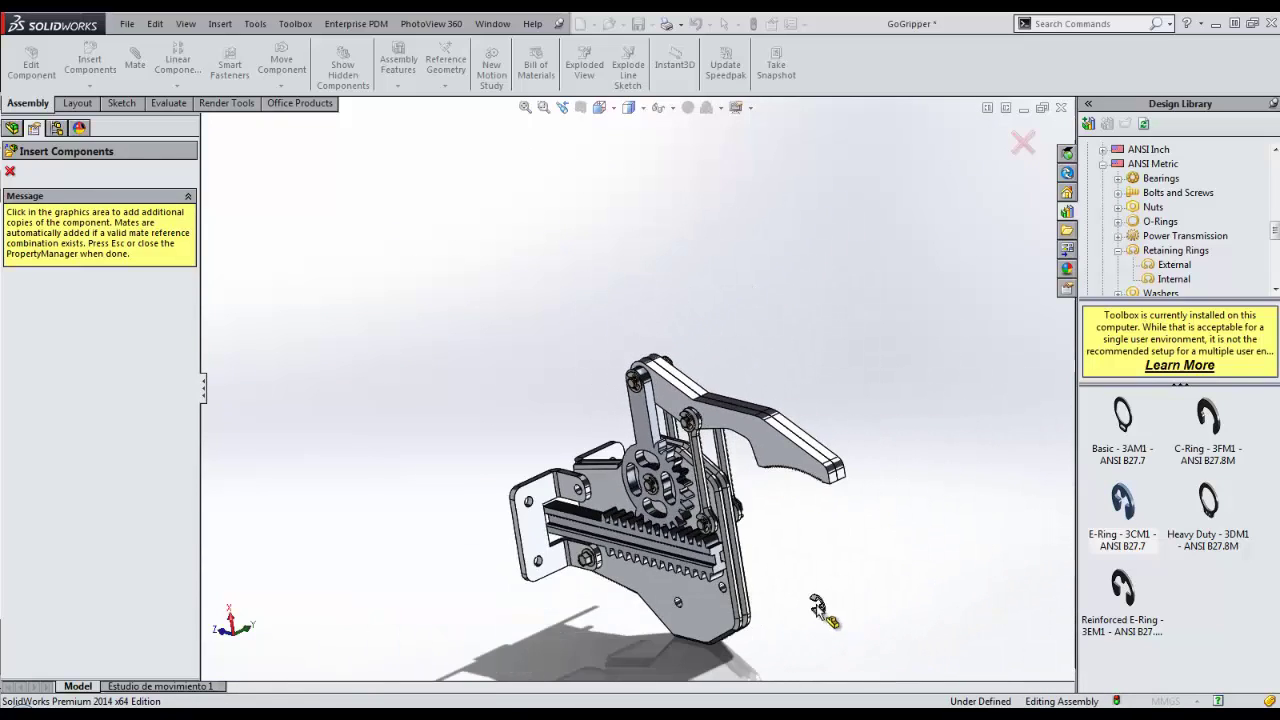
scroll(818, 607, down, 5)
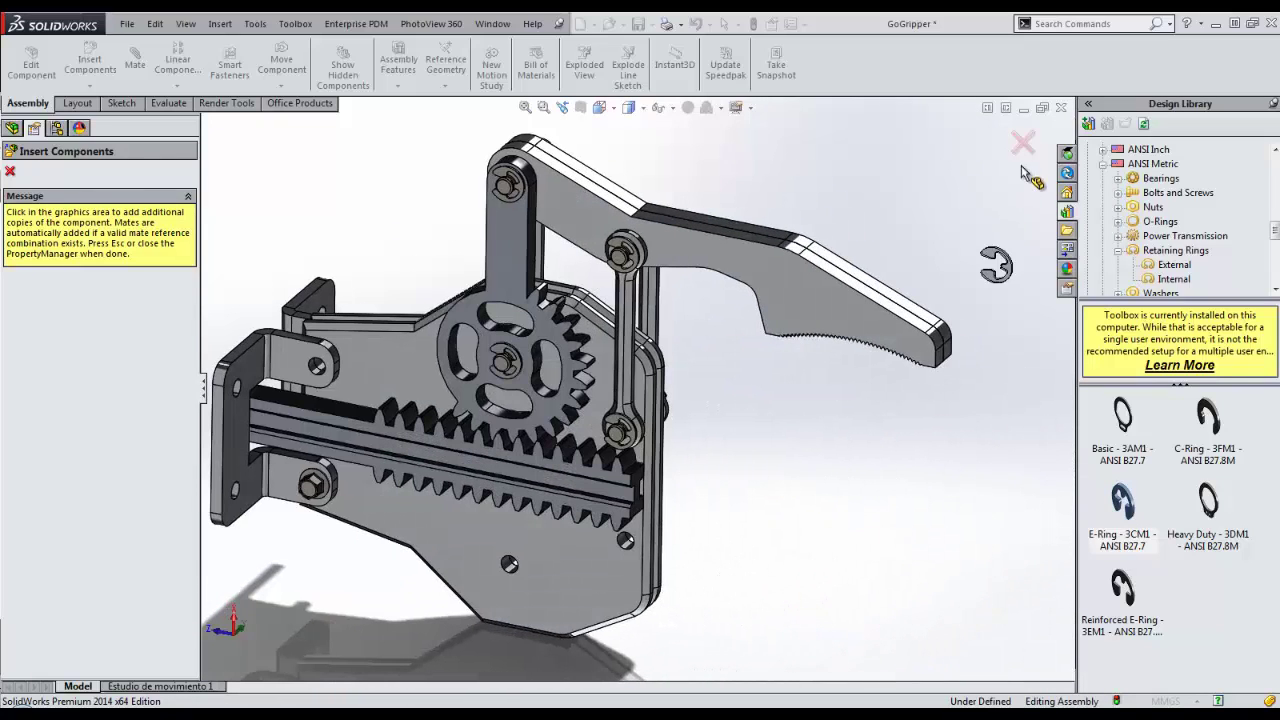
click(1022, 143)
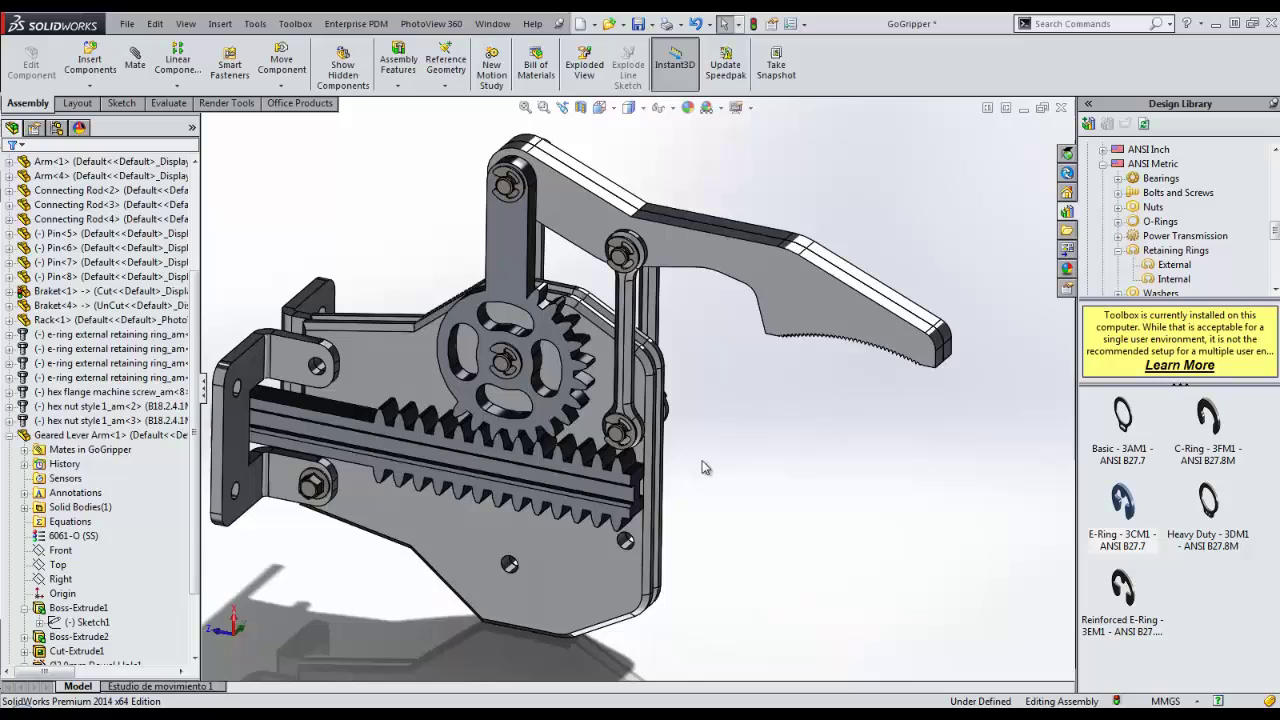
Hide the base plates and rack, then box-select the gear, arms, rods, pins and rings.
key(s)
click(770, 470)
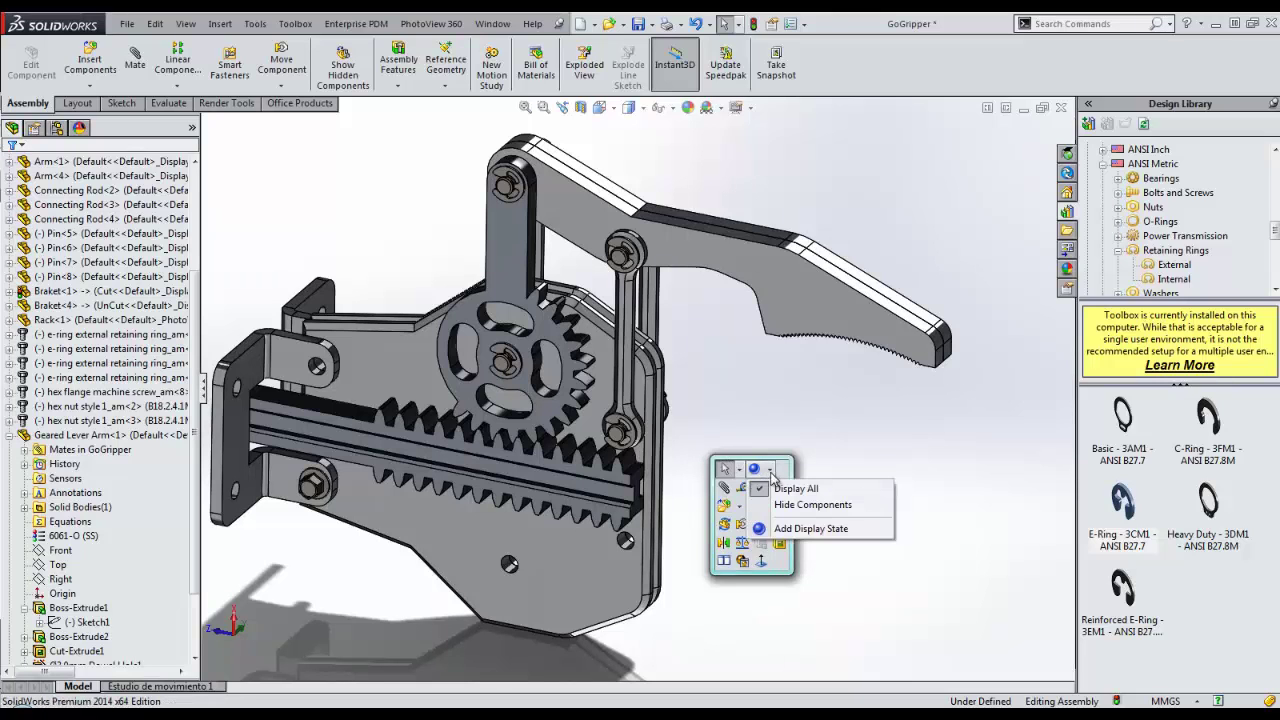
click(810, 505)
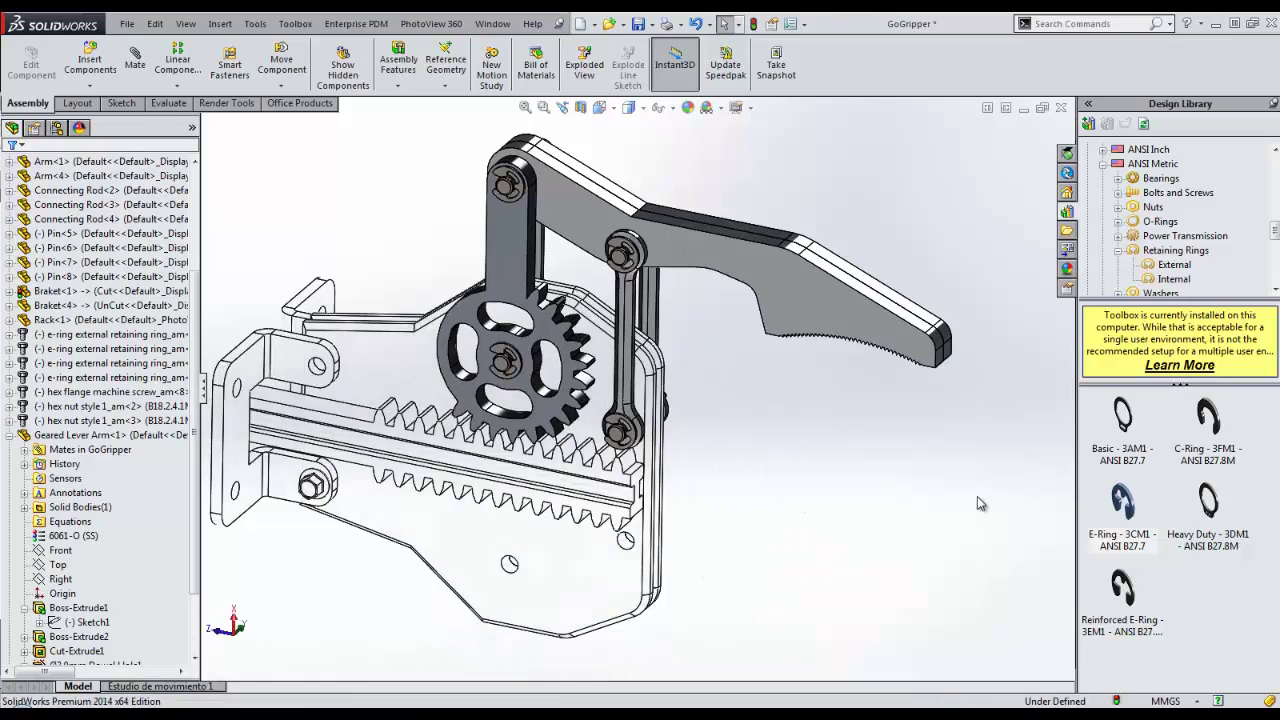
drag(980, 503, 421, 111)
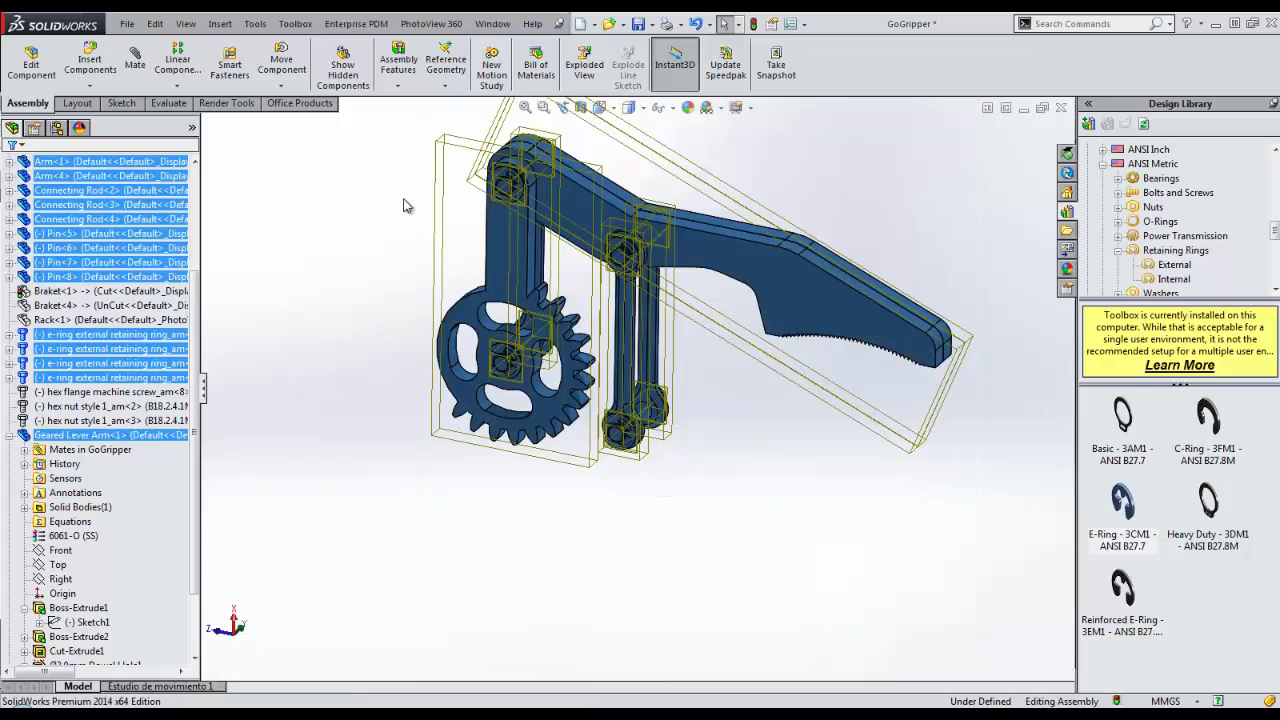
Start Mirror Components using the Top Plane as the mirror plane.
key(s)
click(425, 285)
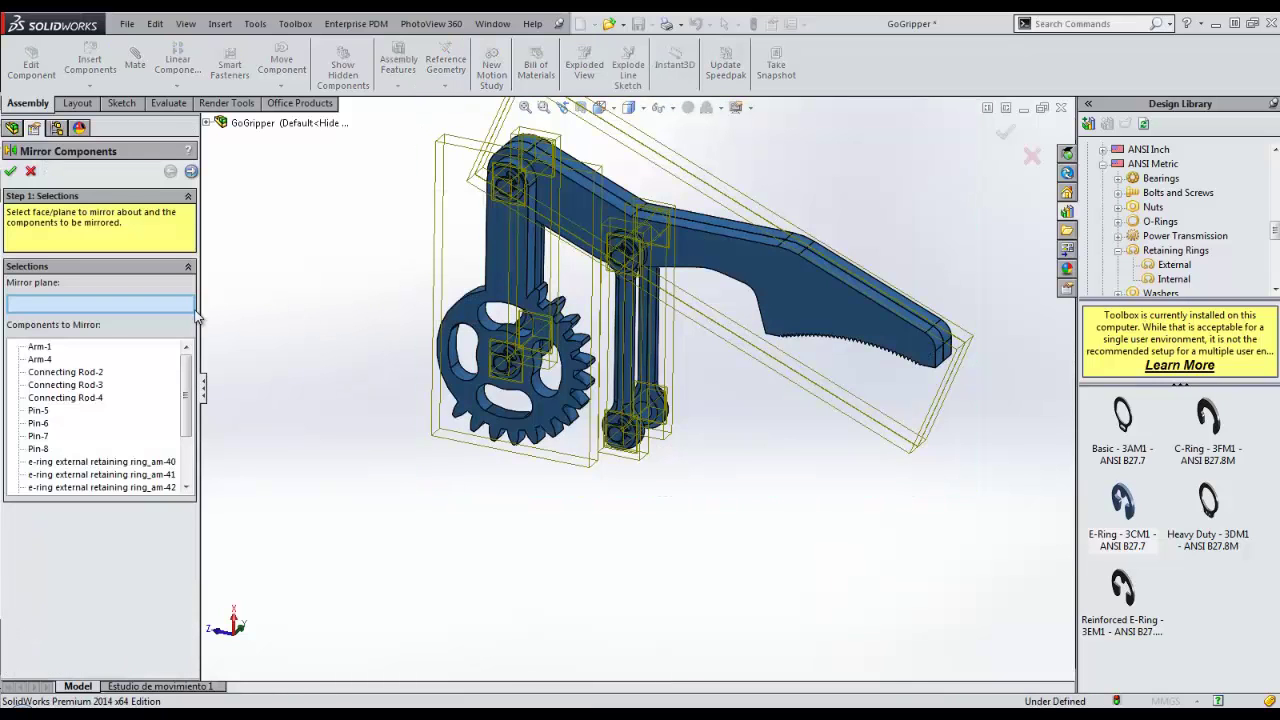
click(210, 122)
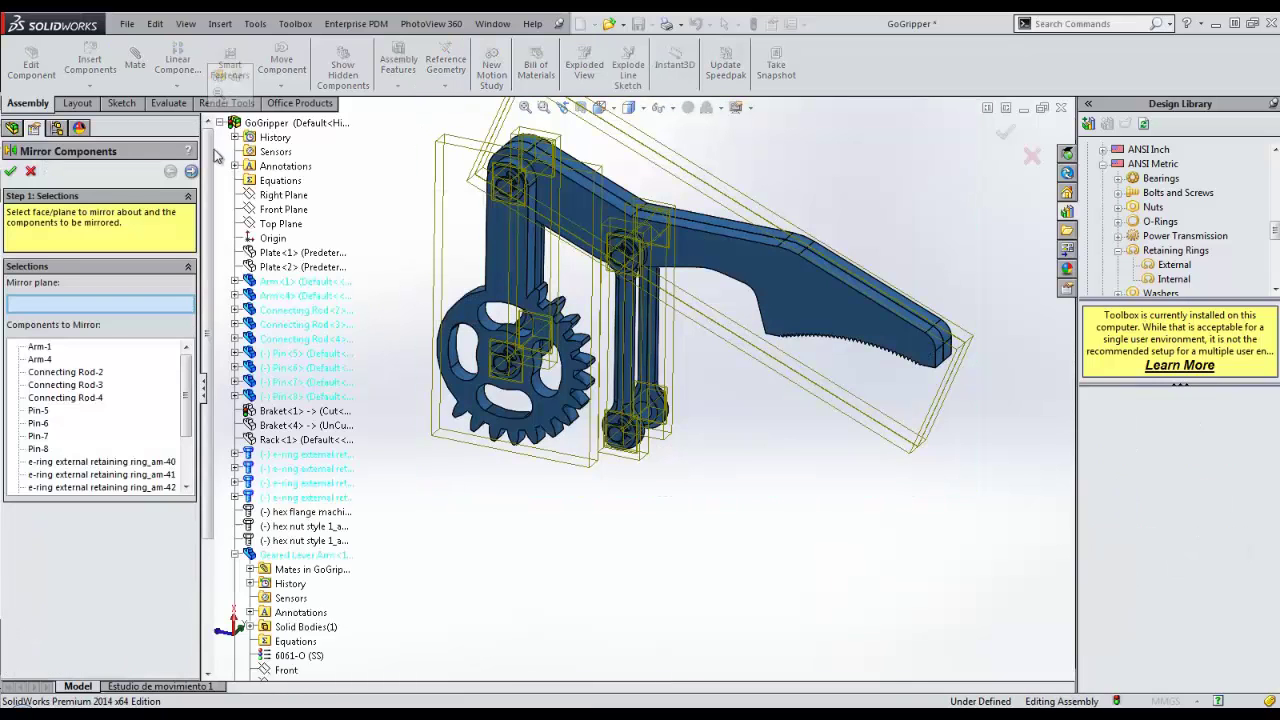
click(262, 224)
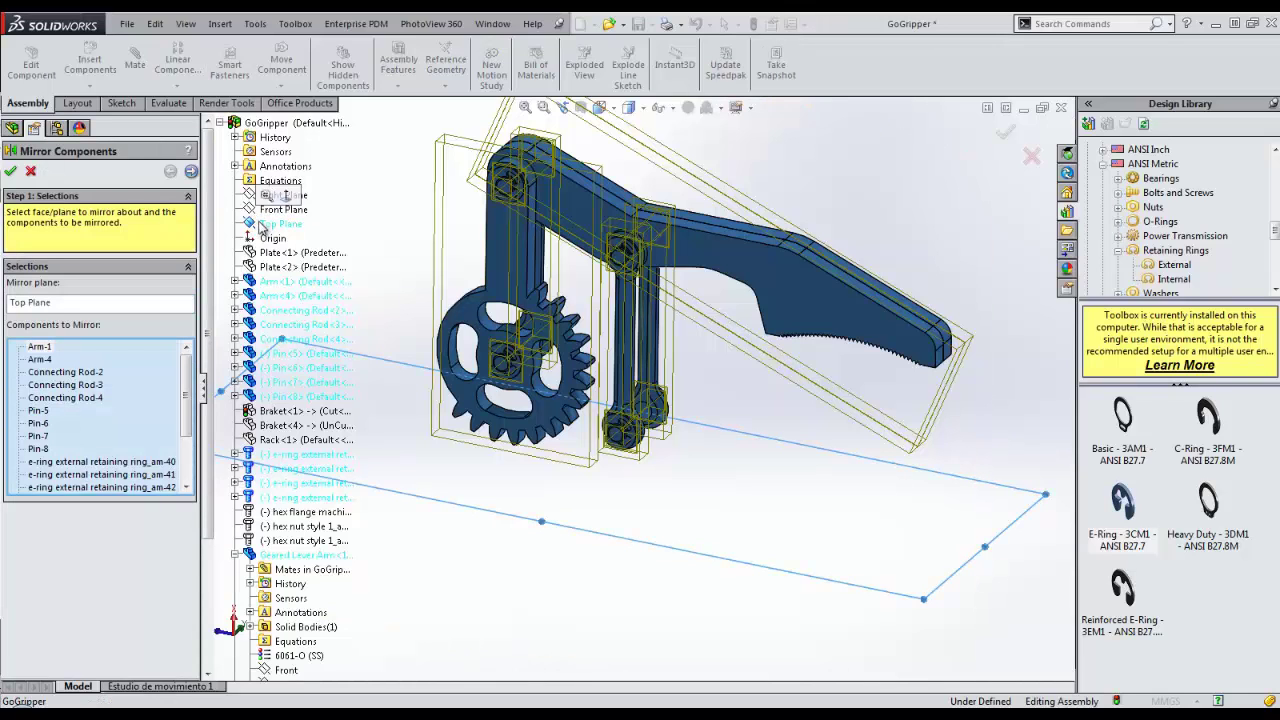
click(191, 172)
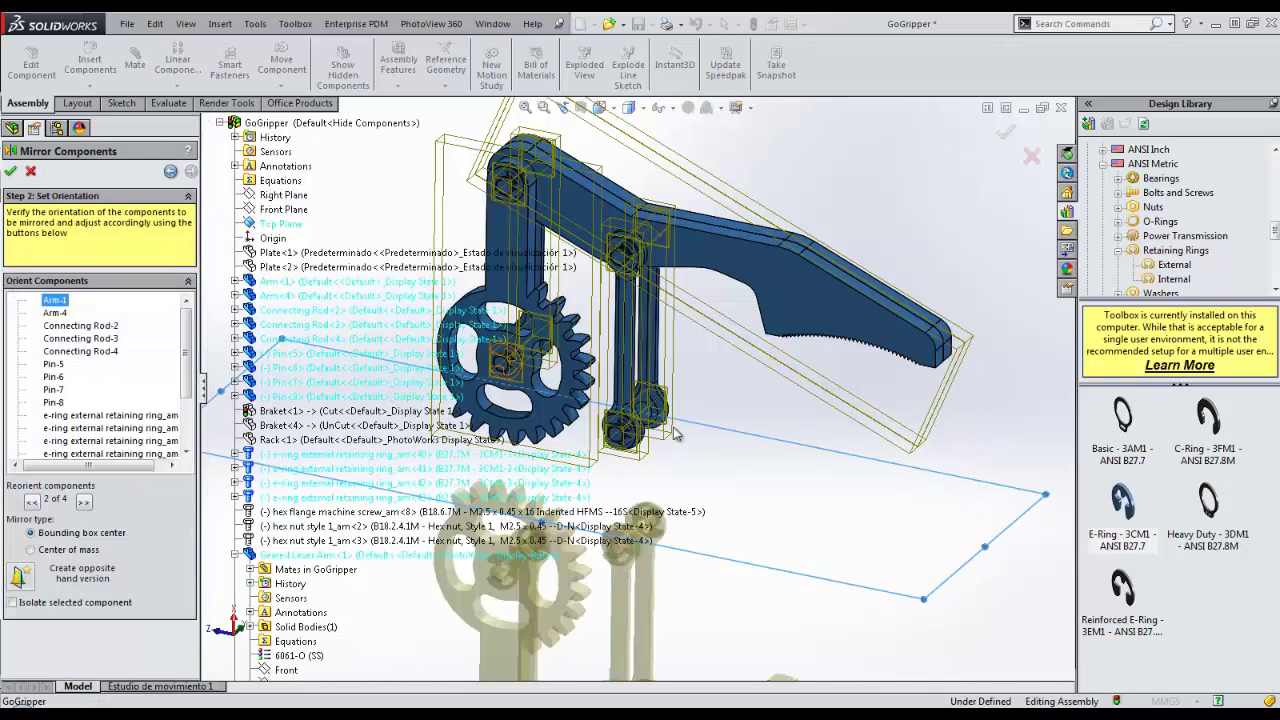
Review orientation of mirrored Arm-4, Connecting Rods 3-4 and Pins 5-6, then confirm the mirror.
scroll(767, 528, up, 2)
scroll(767, 528, up, 1)
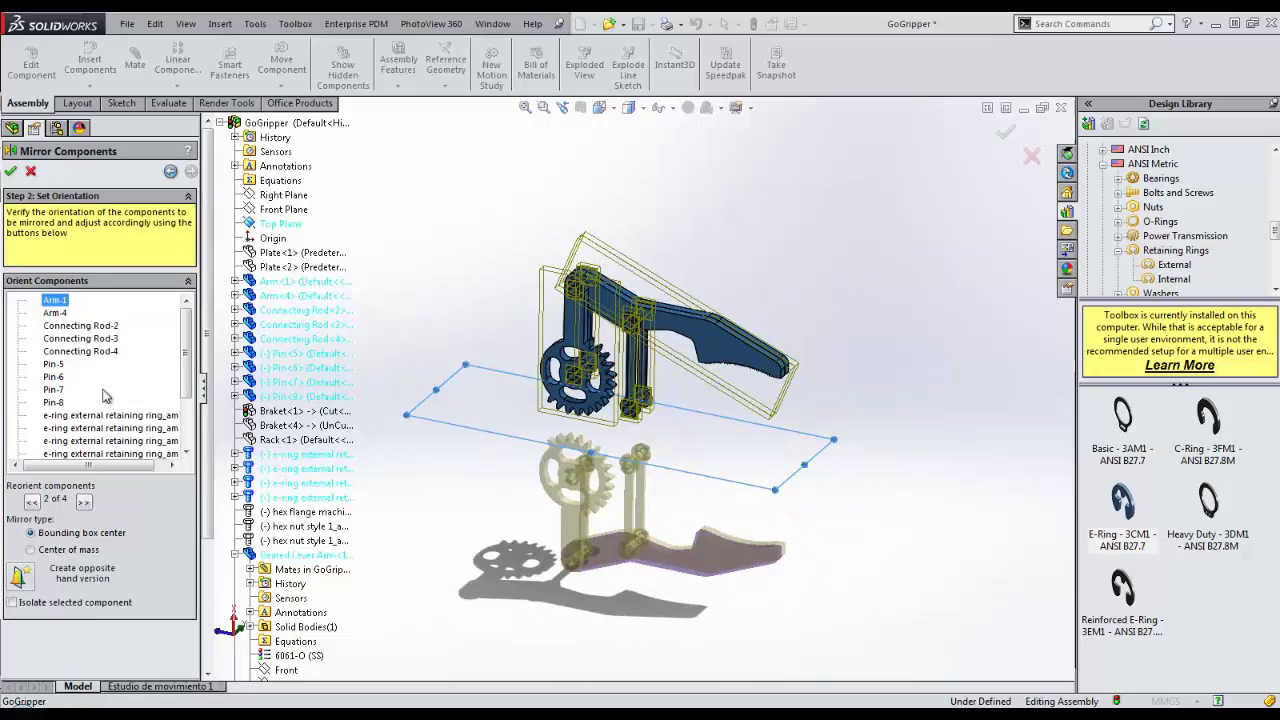
click(56, 313)
click(66, 340)
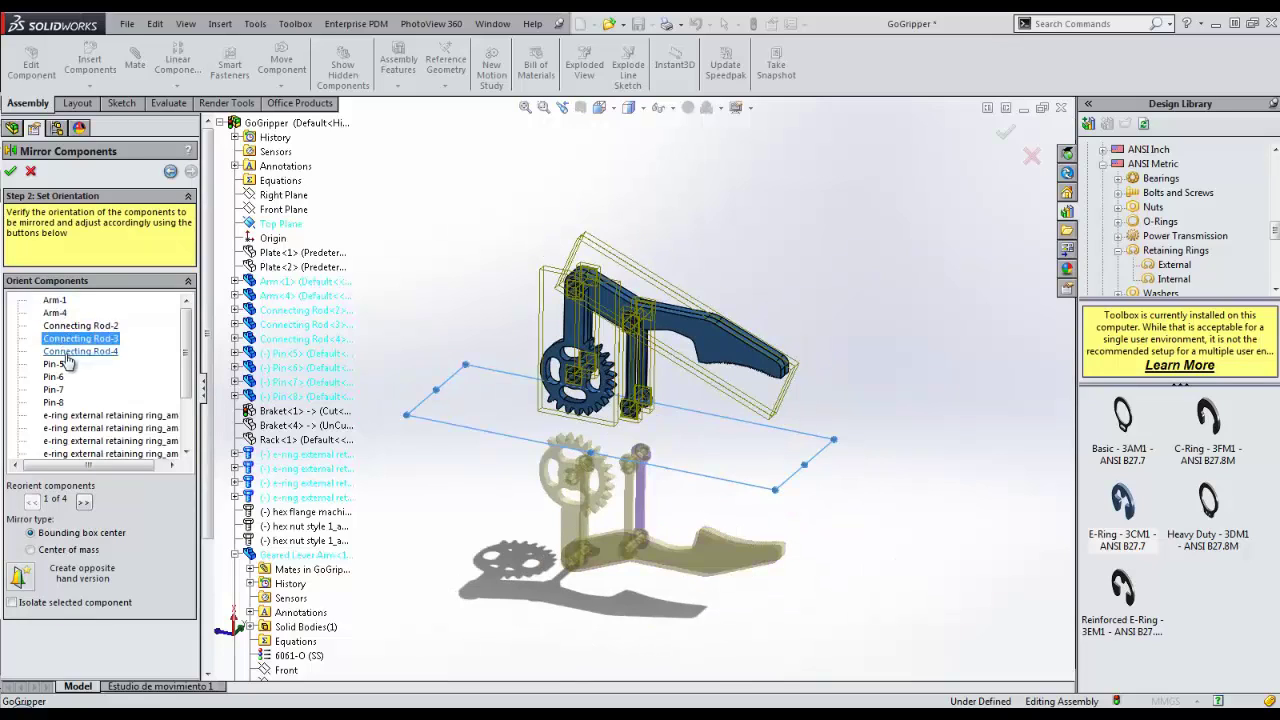
click(68, 352)
click(55, 365)
click(58, 377)
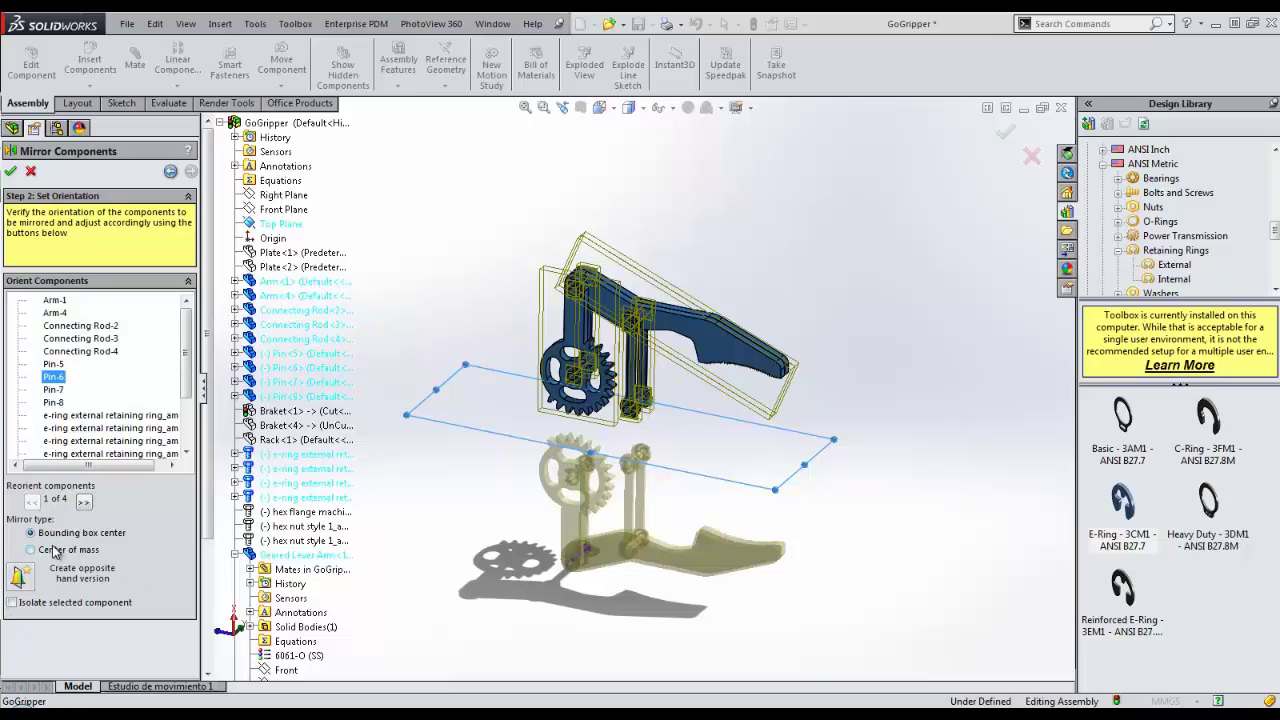
click(13, 172)
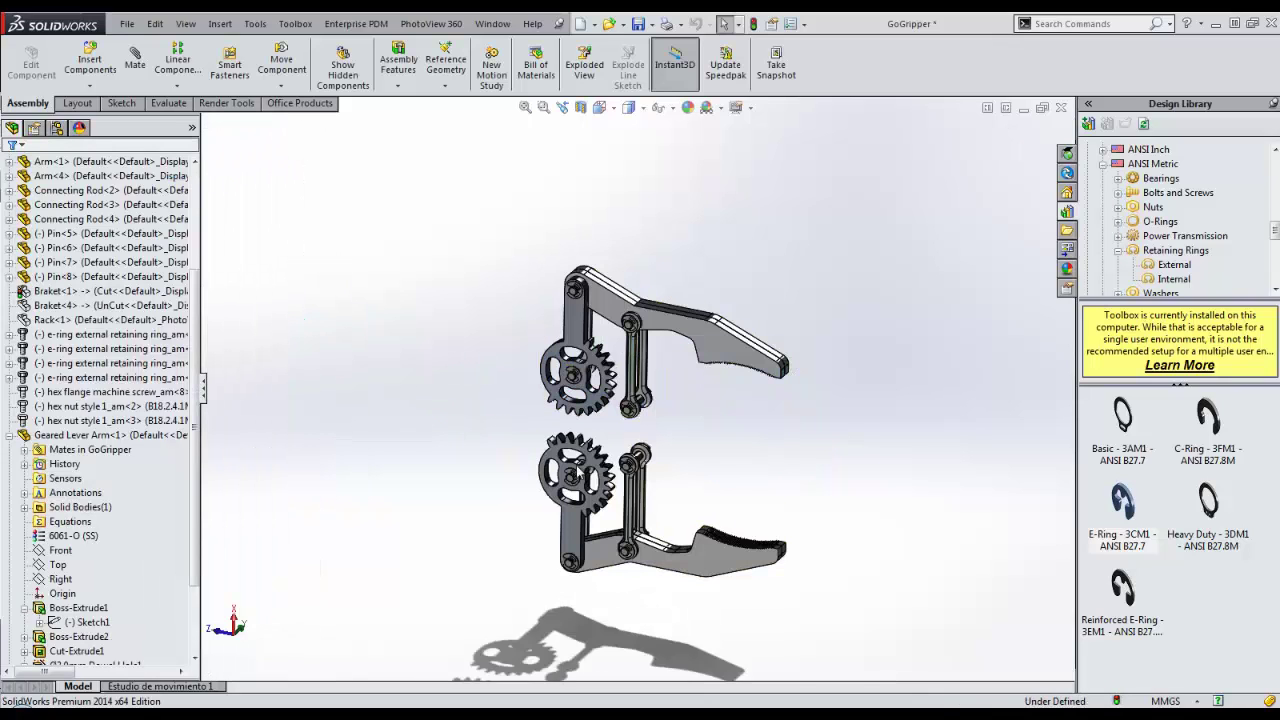
Display all hidden components in the assembly.
key(s)
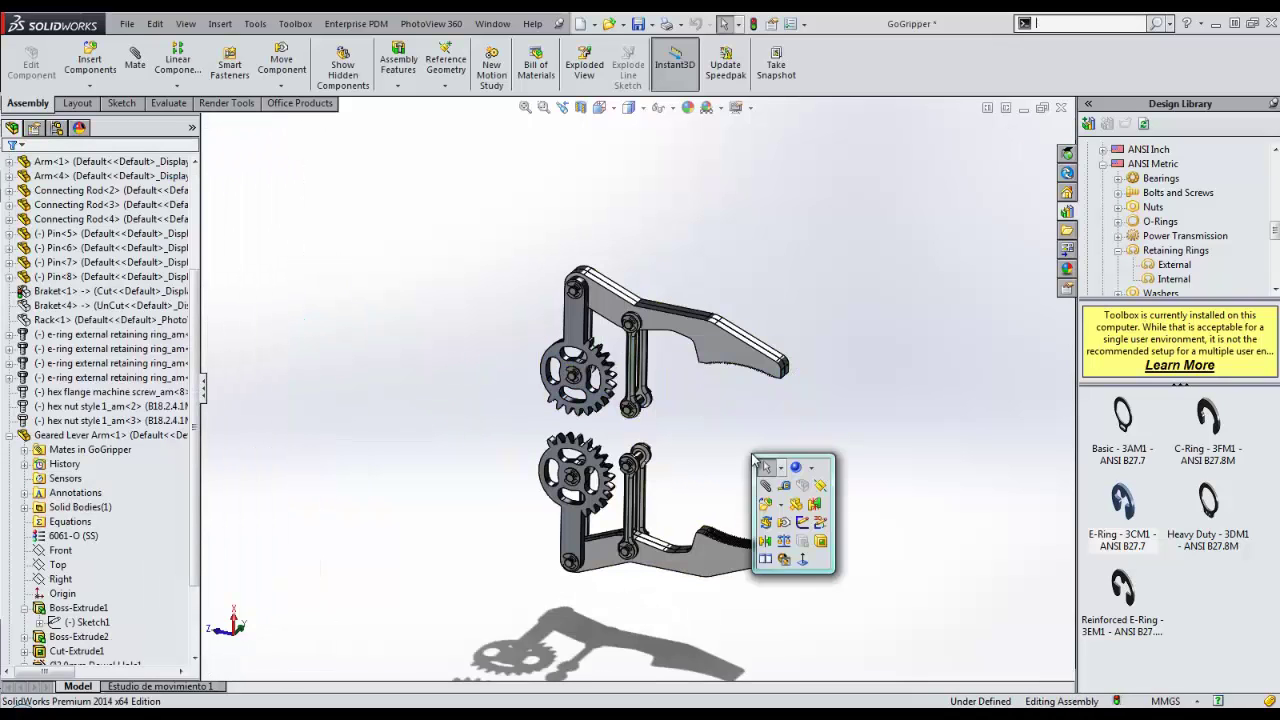
click(808, 468)
click(830, 486)
Select the hex flange screw on the bracket and rotate to view it on the back plate.
scroll(510, 430, down, 5)
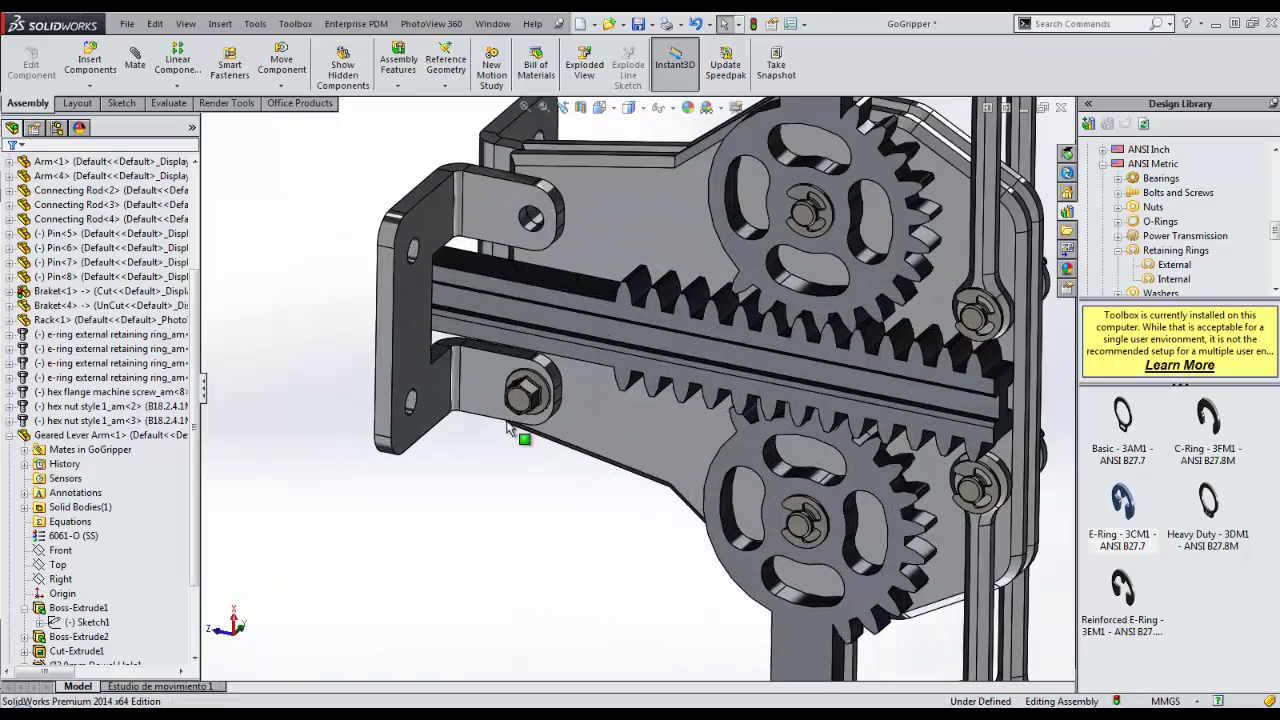
click(526, 400)
scroll(565, 495, up, 3)
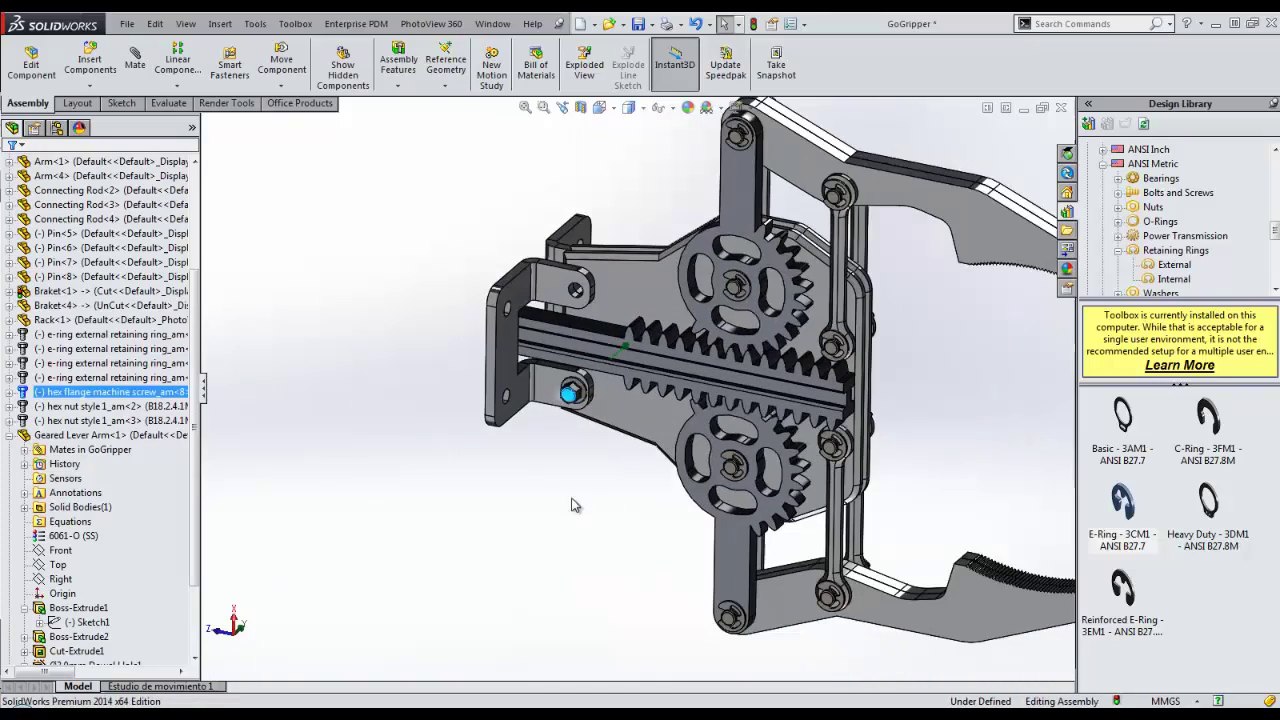
middle_drag(634, 501, 770, 415)
scroll(750, 380, down, 5)
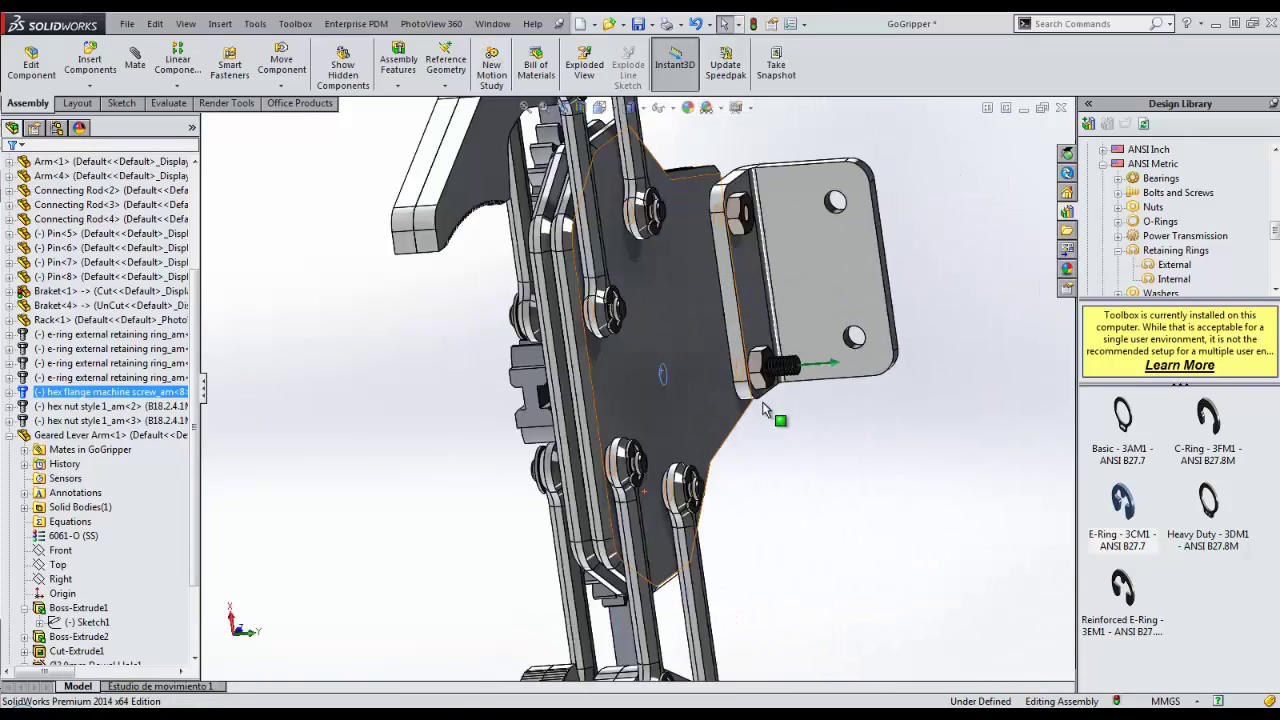
right_click(727, 338)
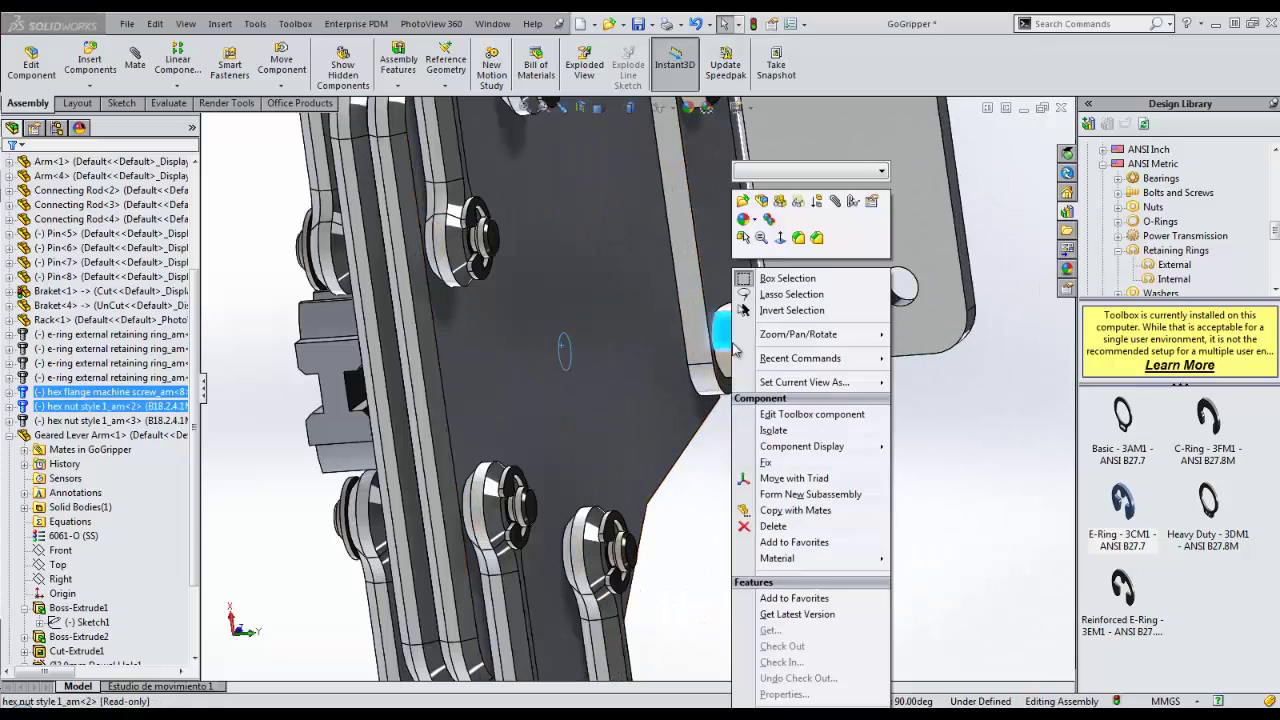
Copy the screw and nut with mates, using the bracket hole and face as new concentric and coincident references.
click(771, 518)
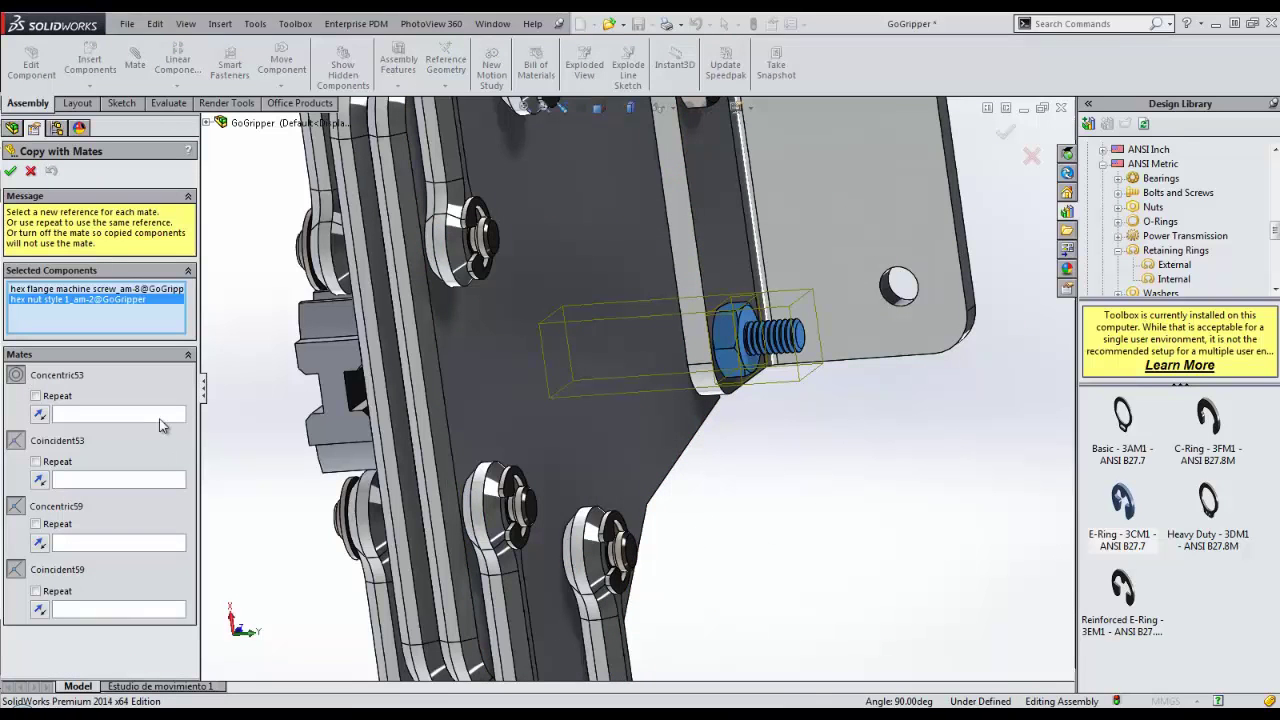
click(158, 418)
middle_drag(783, 551, 779, 511)
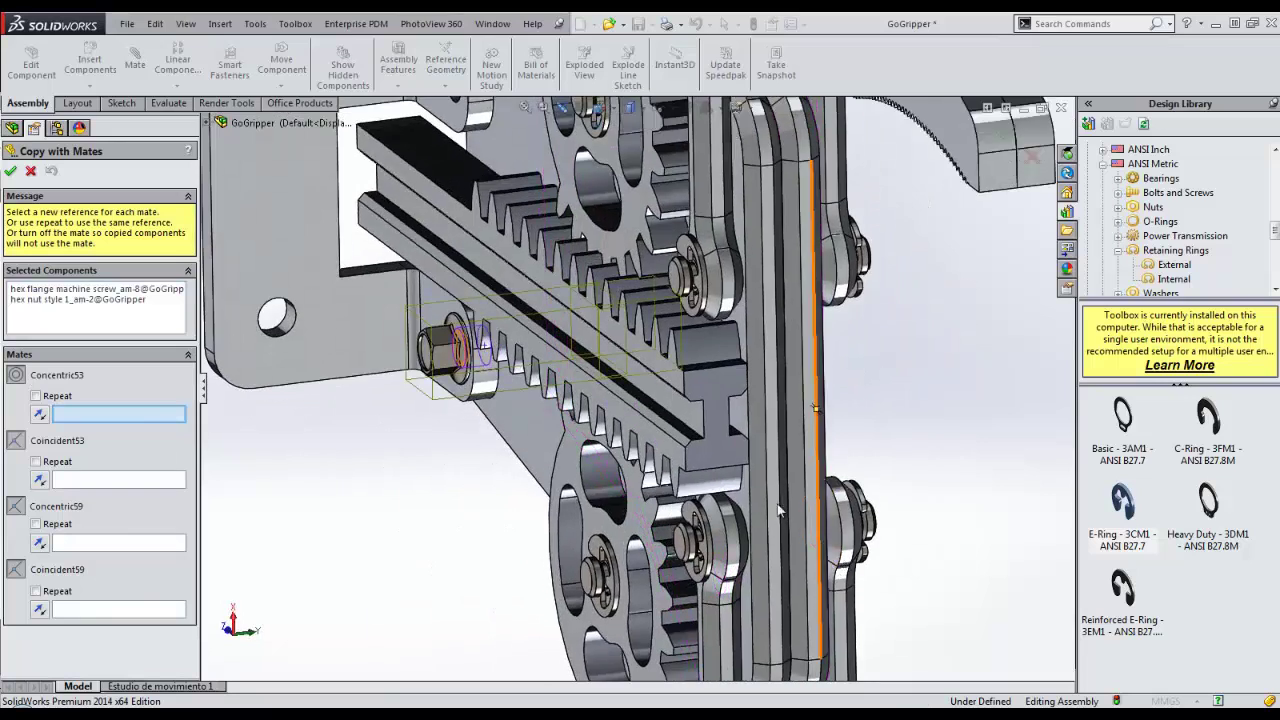
scroll(779, 511, up, 5)
scroll(601, 316, down, 8)
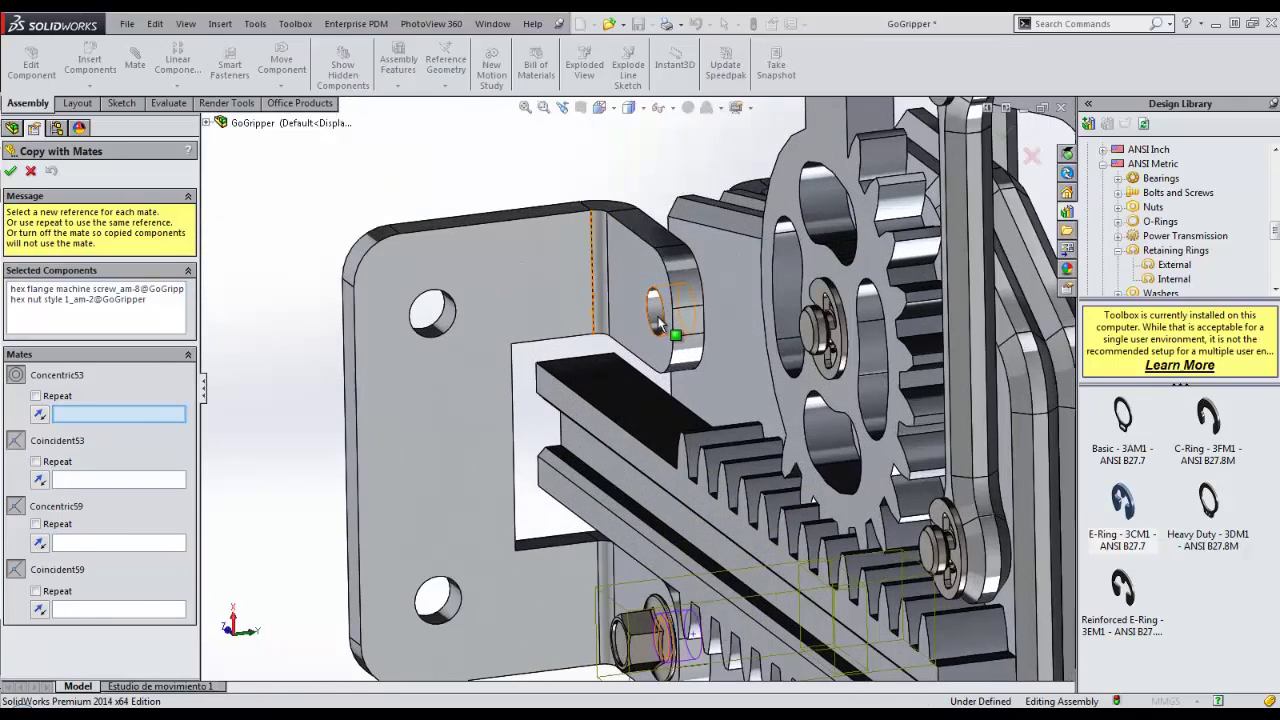
click(658, 322)
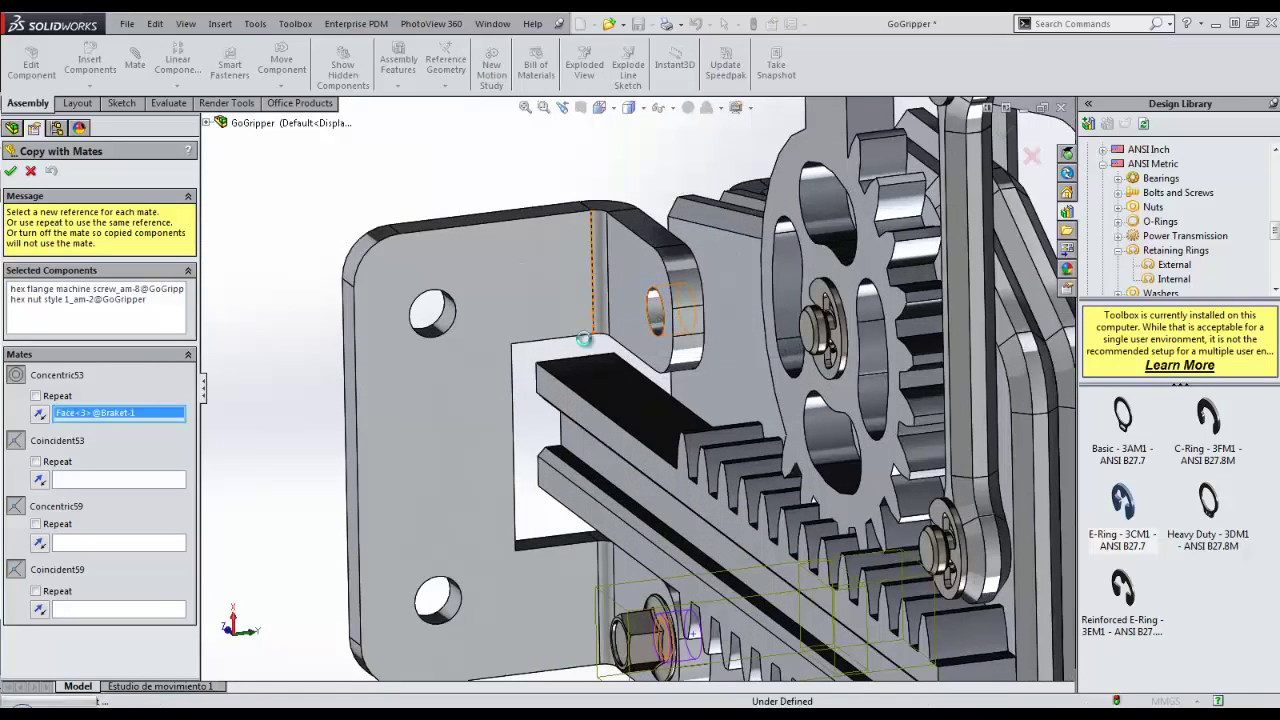
click(629, 288)
Set the existing nut and the other bracket face as the remaining concentric and coincident references.
scroll(636, 389, up, 4)
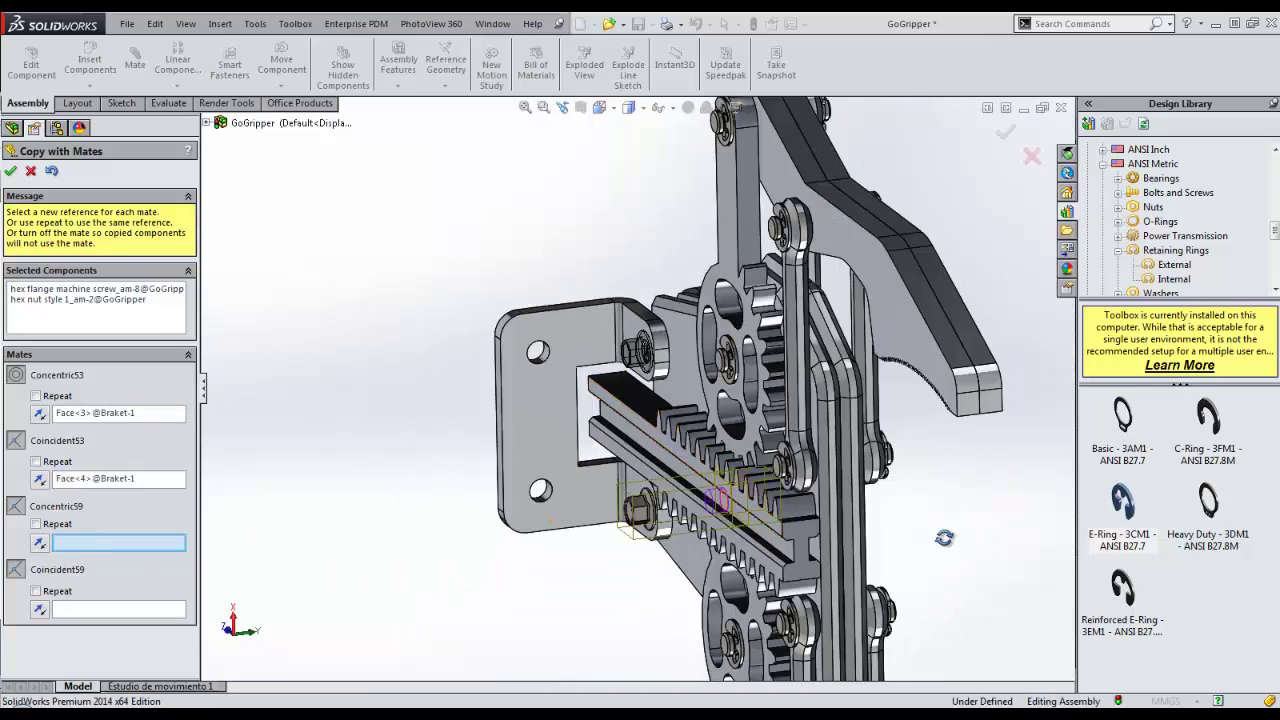
middle_drag(944, 537, 800, 430)
scroll(800, 430, up, 3)
scroll(793, 431, down, 6)
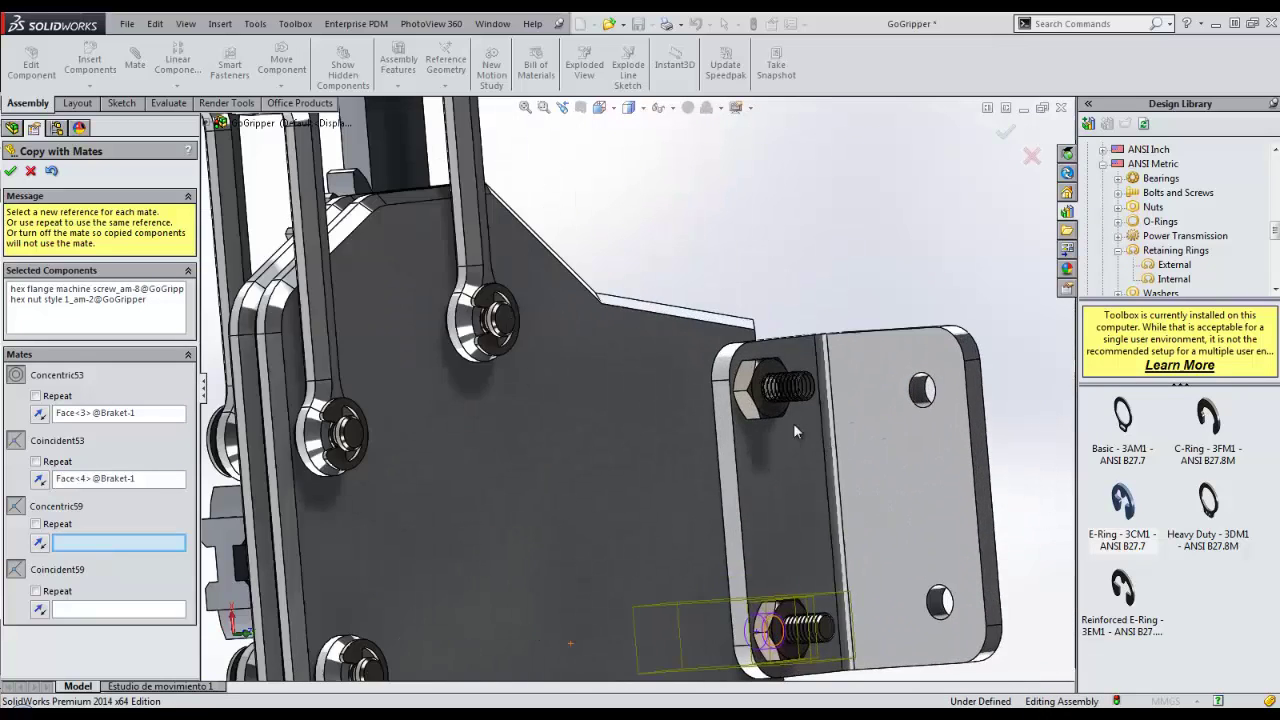
scroll(793, 423, down, 2)
click(770, 375)
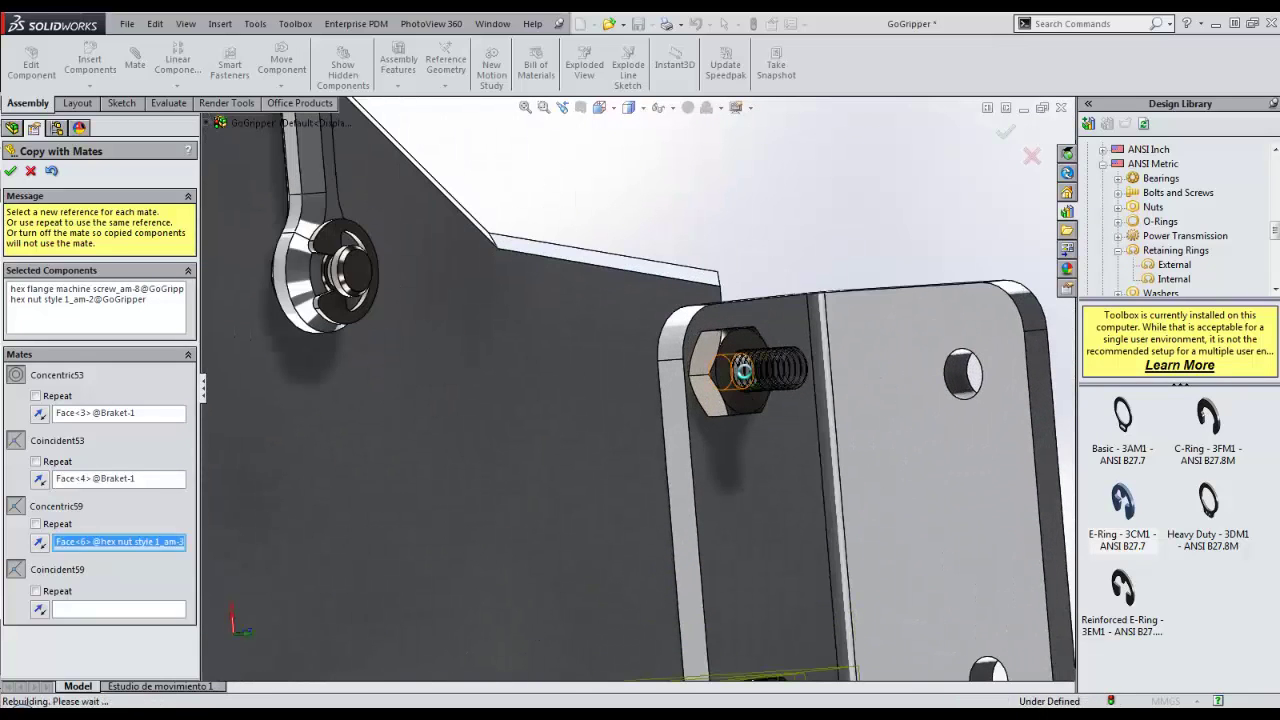
click(763, 484)
Drag the jaws open to confirm both halves move together, then finish the copy.
scroll(731, 607, up, 3)
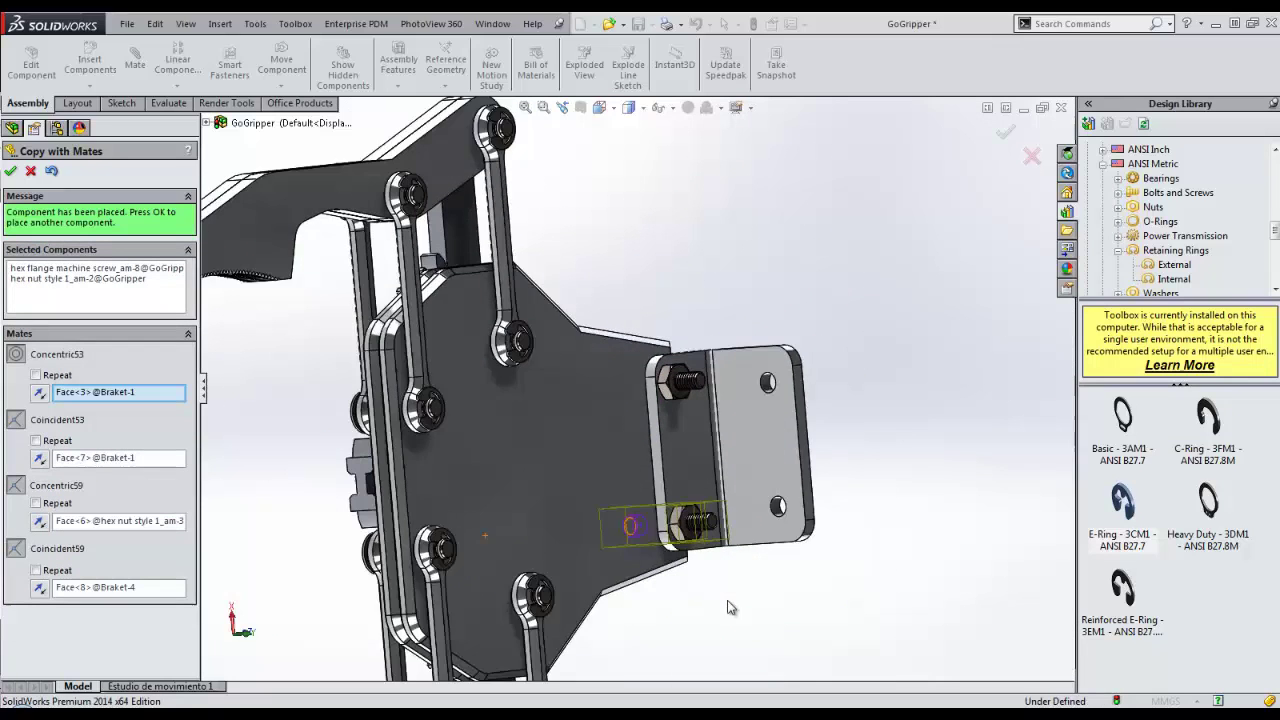
scroll(728, 605, up, 1)
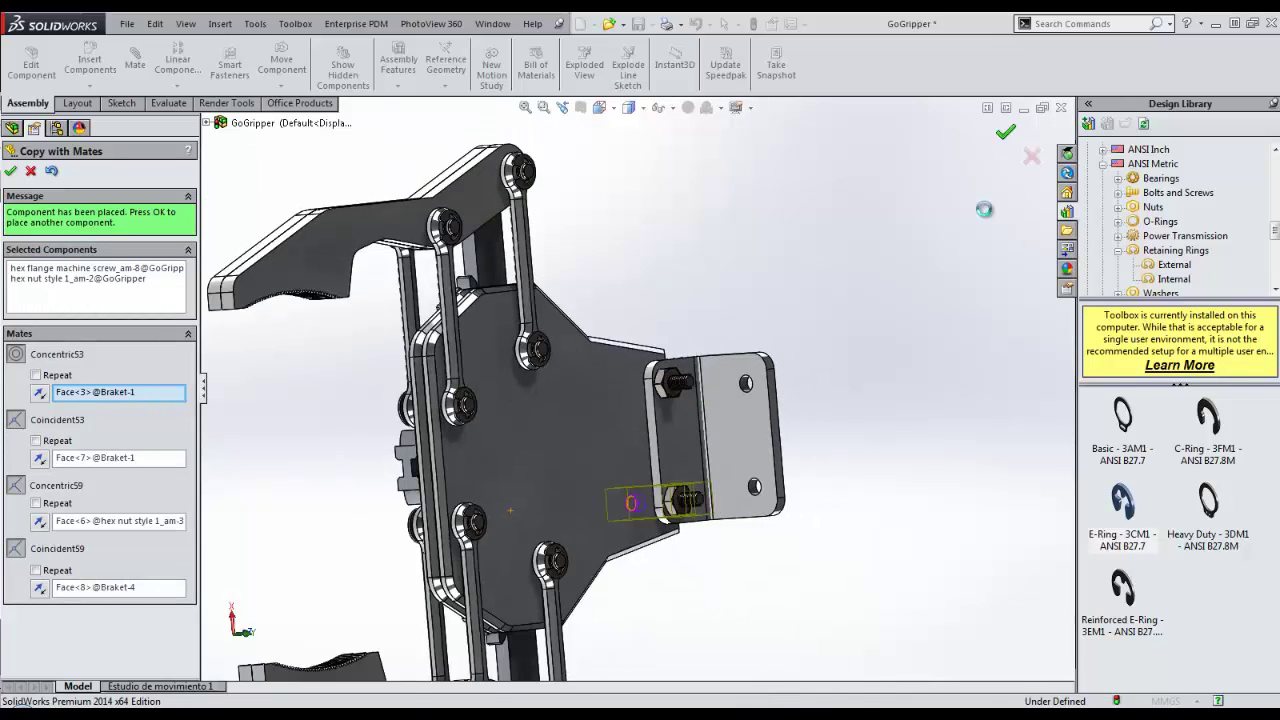
scroll(700, 600, up, 3)
middle_drag(666, 563, 795, 537)
mouse_move(648, 328)
mouse_down()
mouse_move(770, 440)
mouse_move(763, 408)
mouse_move(718, 353)
mouse_move(623, 325)
mouse_move(637, 332)
mouse_up()
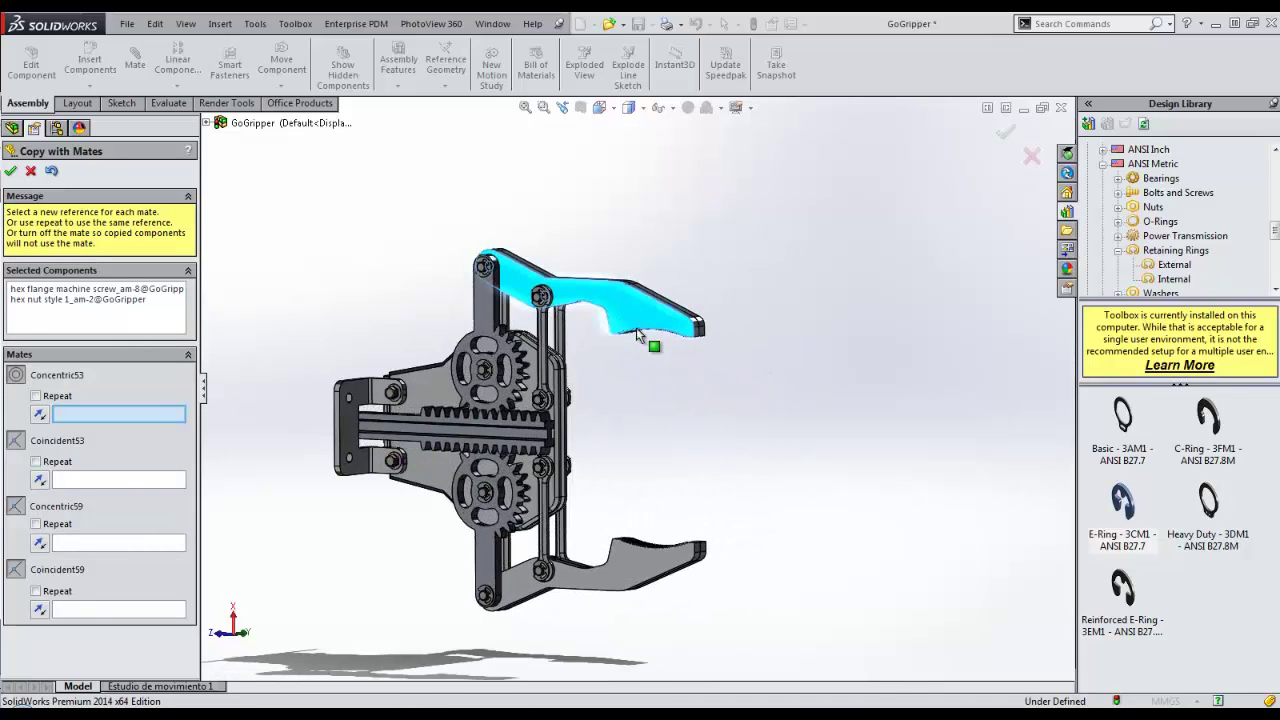
drag(703, 357, 775, 392)
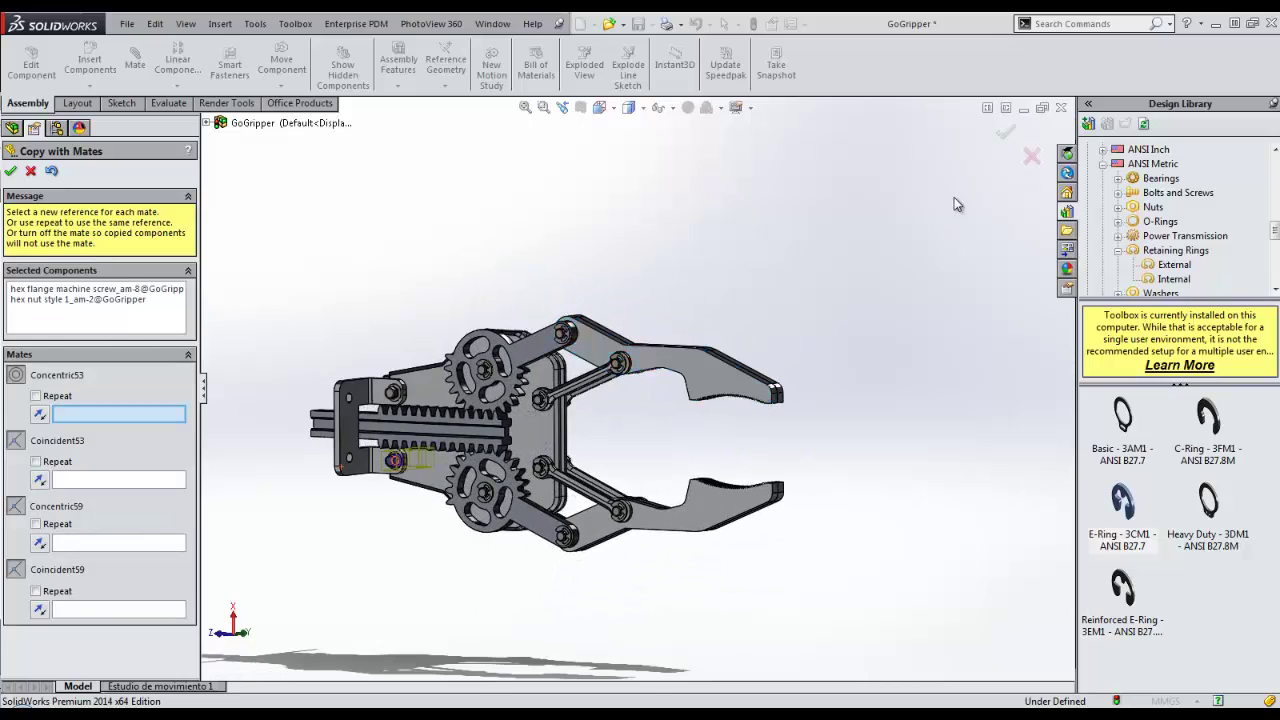
click(1003, 137)
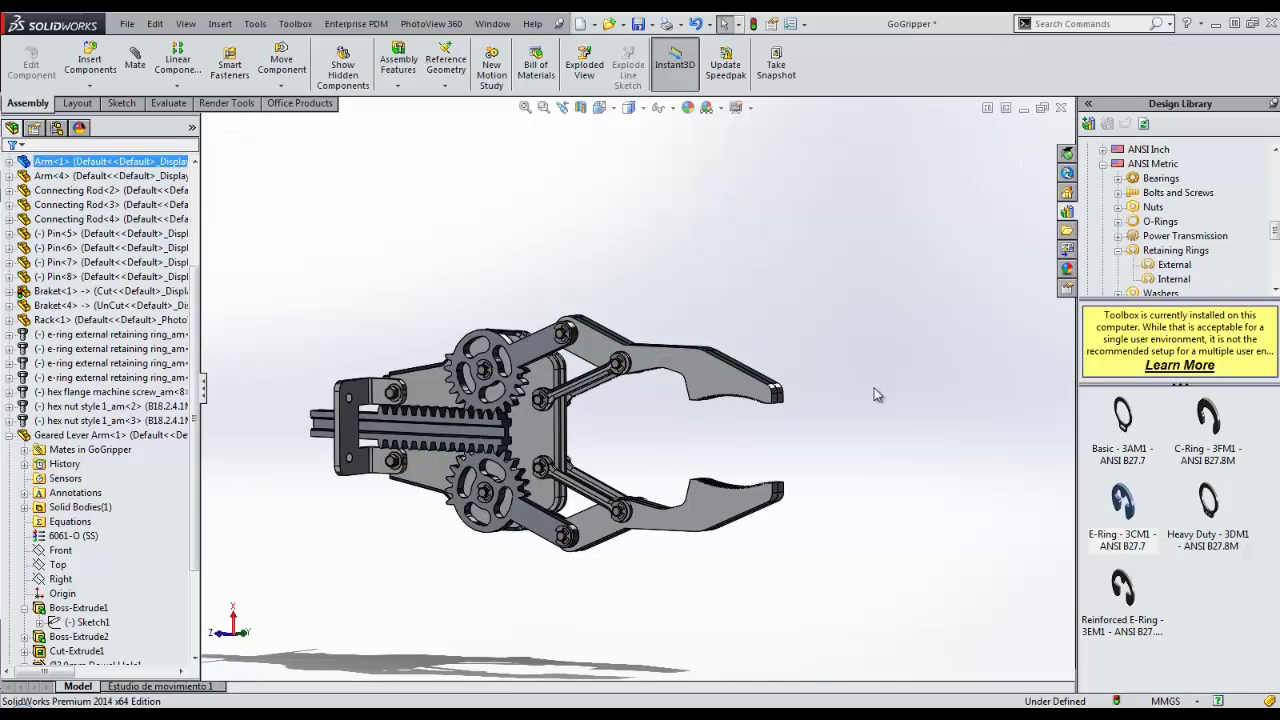